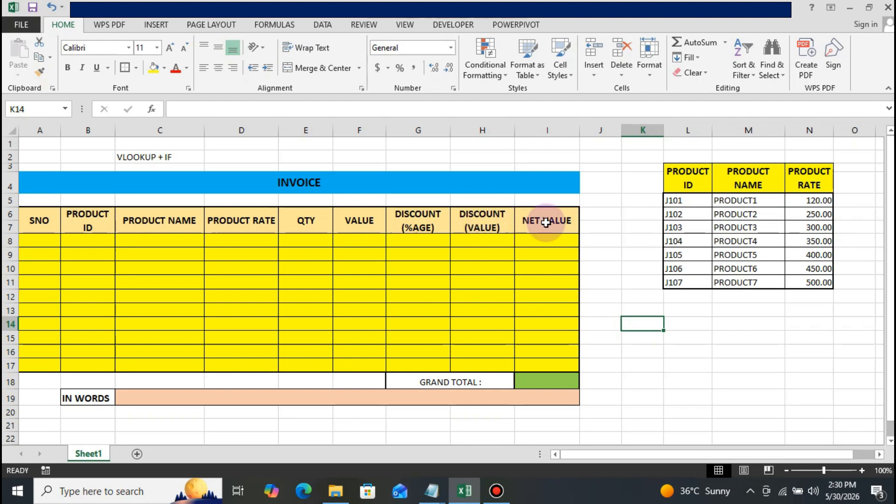
Review the serial-number formula in cell A8 and the first Product ID cell, B8.
{"action": "left_click", "coordinate": [51, 242]}
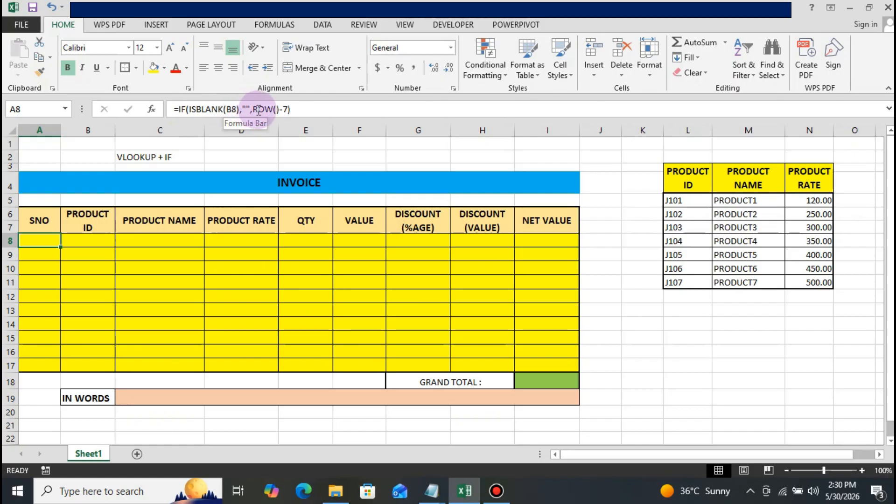
{"action": "left_click", "coordinate": [111, 280]}
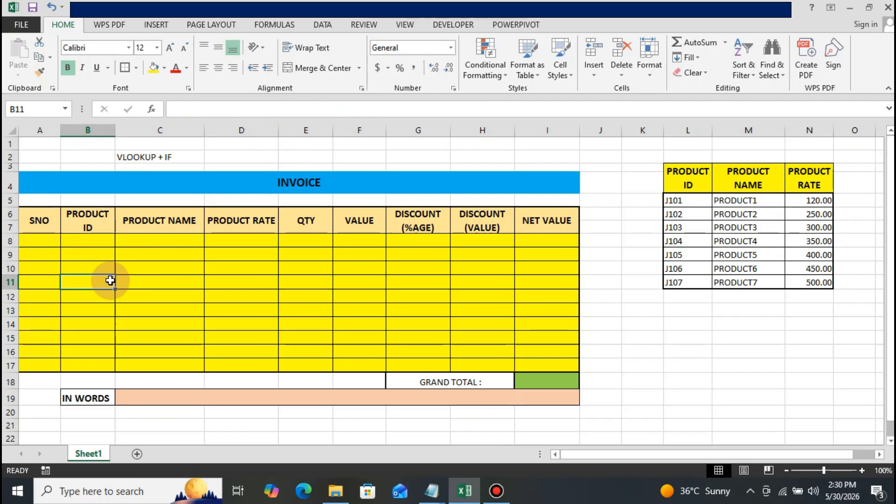
{"action": "key", "text": "Up"}
{"action": "key", "text": "Up"}
{"action": "key", "text": "Up"}
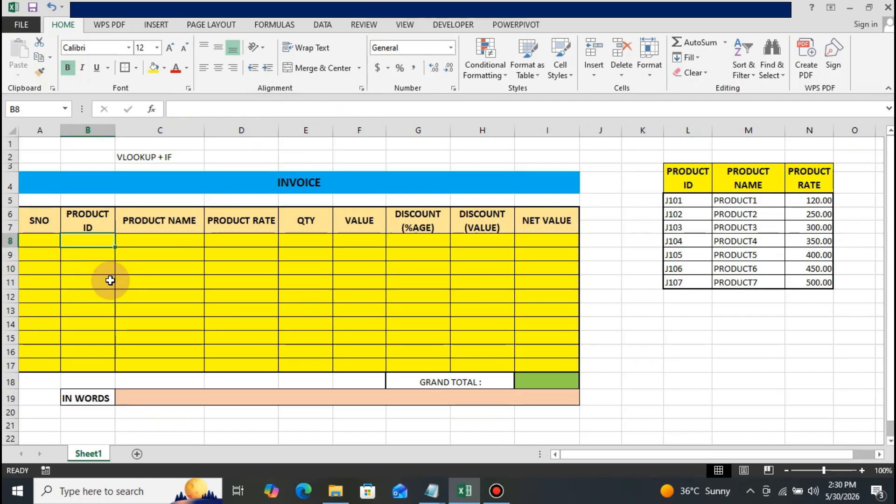
Begin the product name formula in C8 with IF and ISBLANK so that it returns empty text ("") when B8 is blank.
{"action": "key", "text": "Right"}
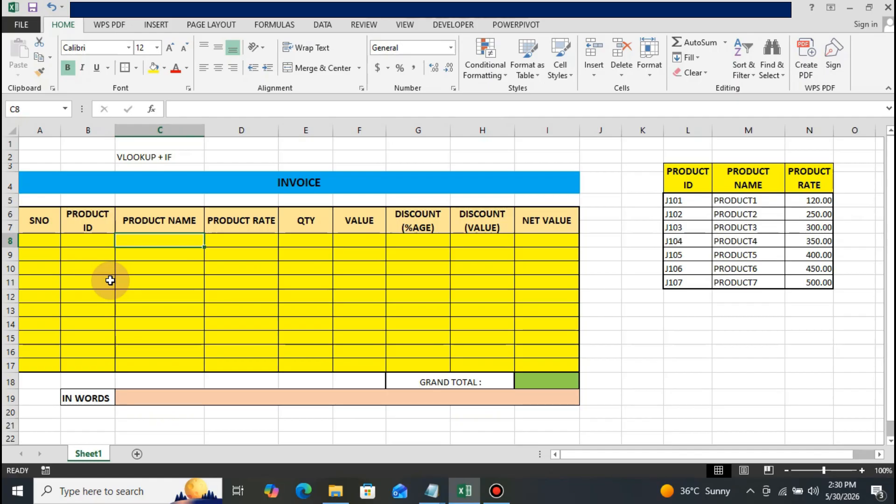
{"action": "type", "text": "="}
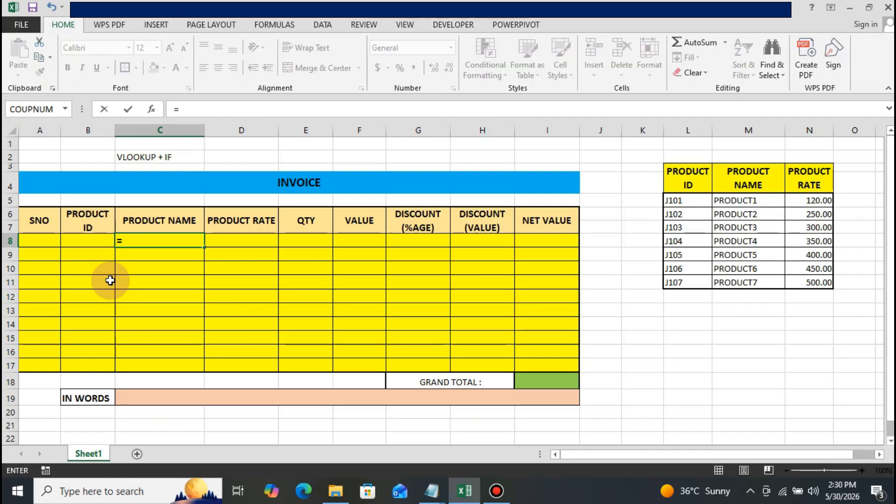
{"action": "type", "text": "IF("}
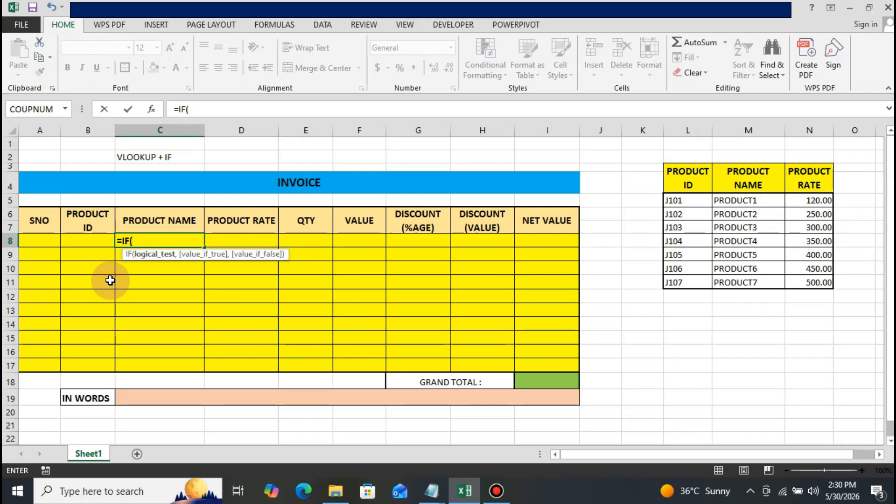
{"action": "type", "text": "I"}
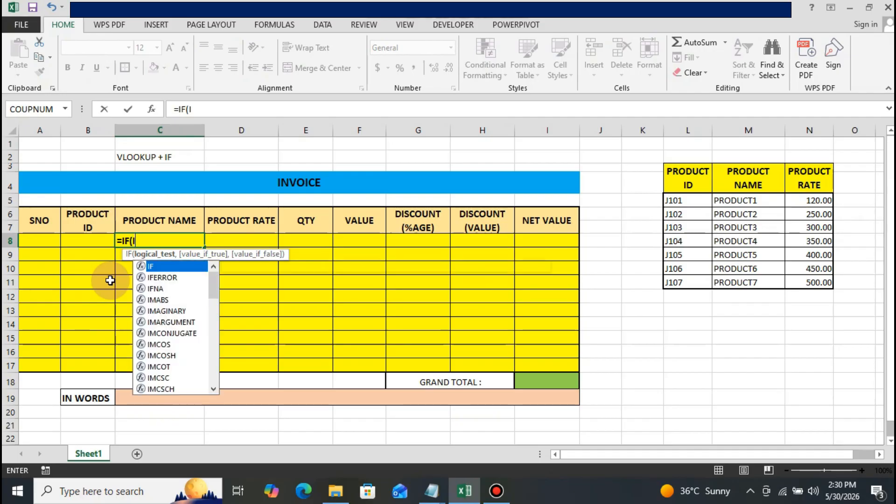
{"action": "type", "text": "SBLA"}
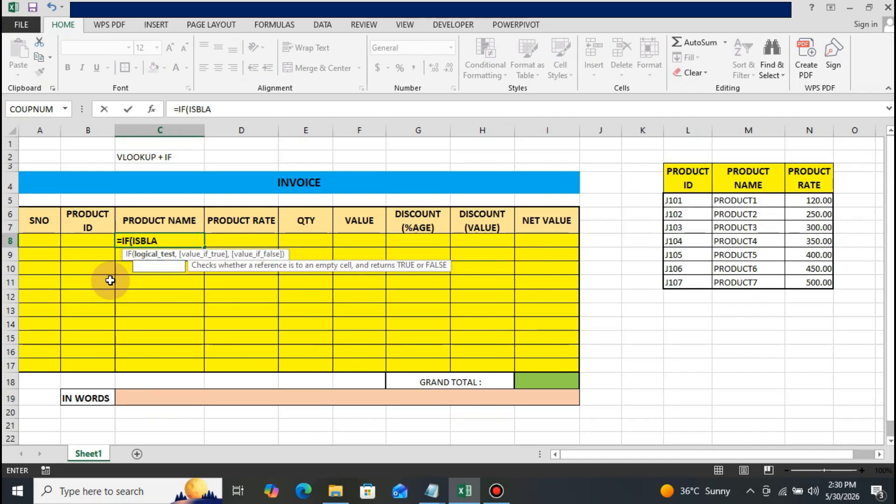
{"action": "type", "text": "NK("}
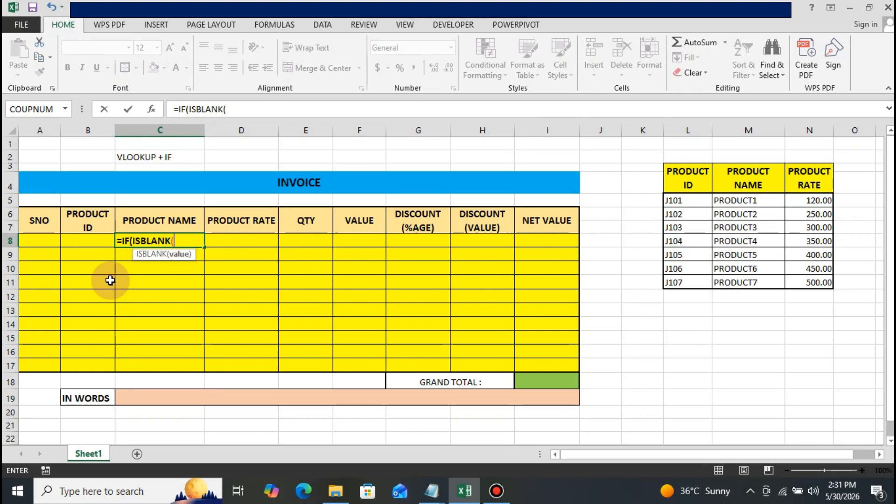
{"action": "key", "text": "Left"}
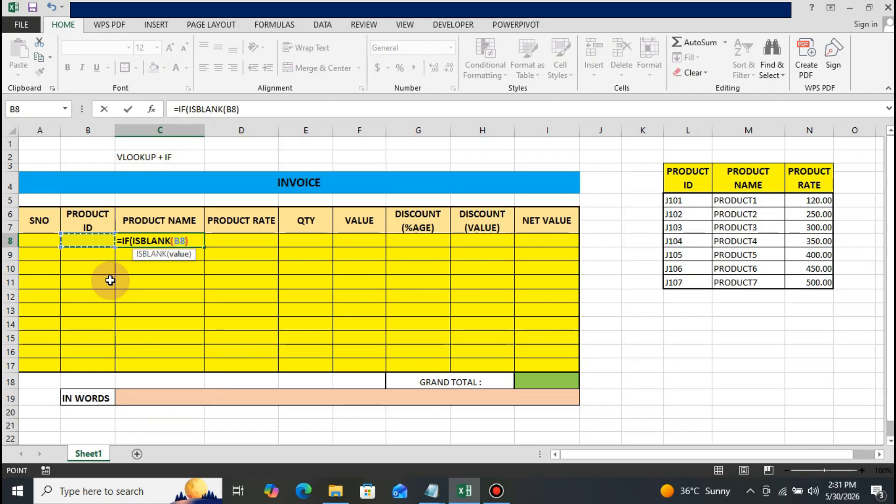
{"action": "type", "text": ")"}
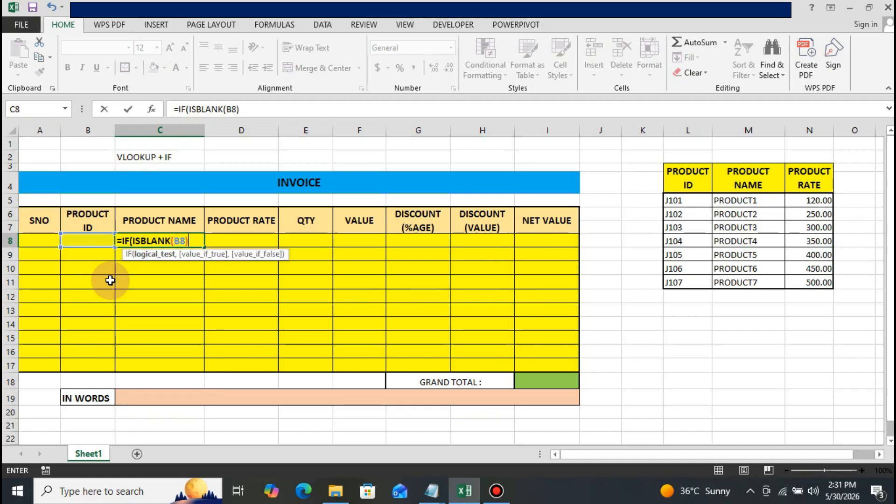
{"action": "type", "text": ","}
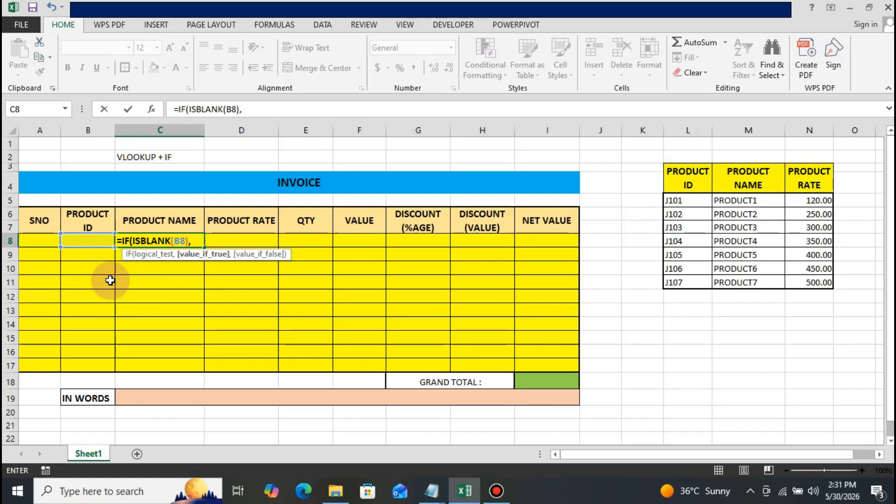
{"action": "type", "text": "\"\""}
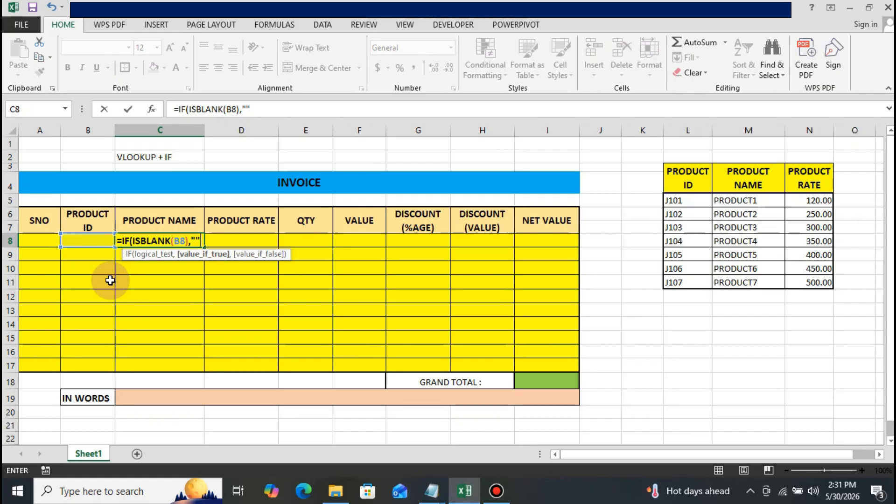
{"action": "type", "text": ","}
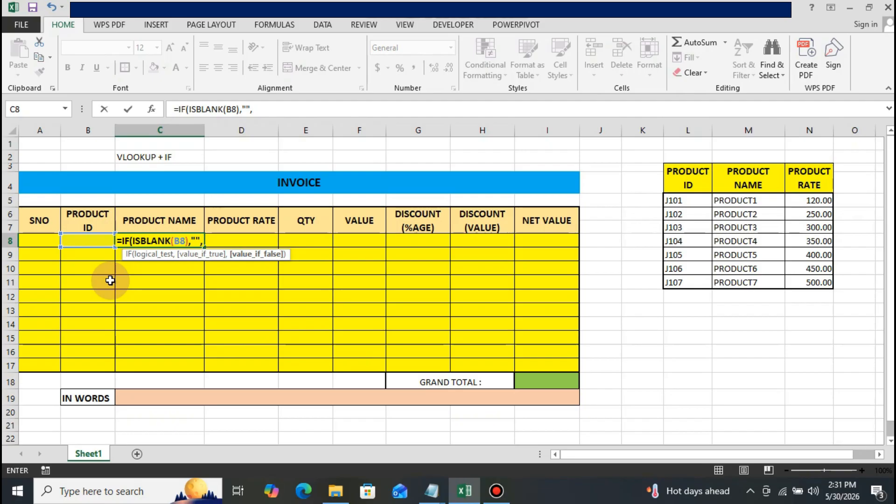
{"action": "type", "text": "VL"}
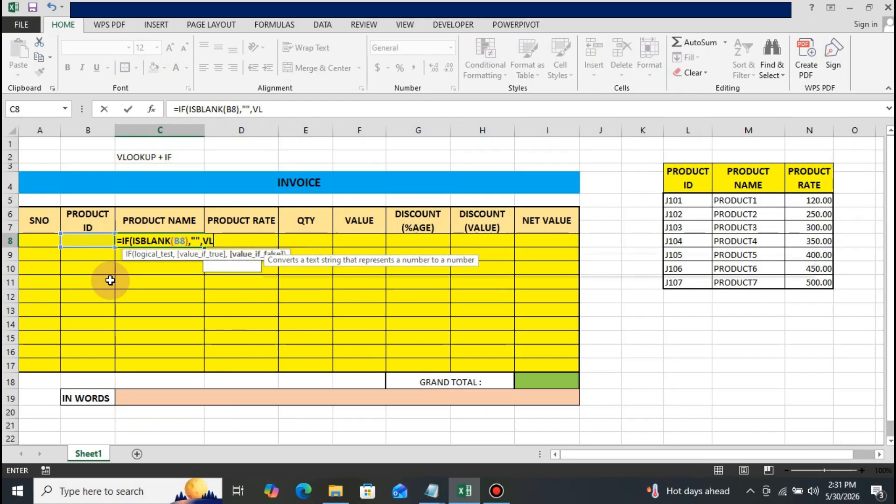
{"action": "type", "text": "OOKU"}
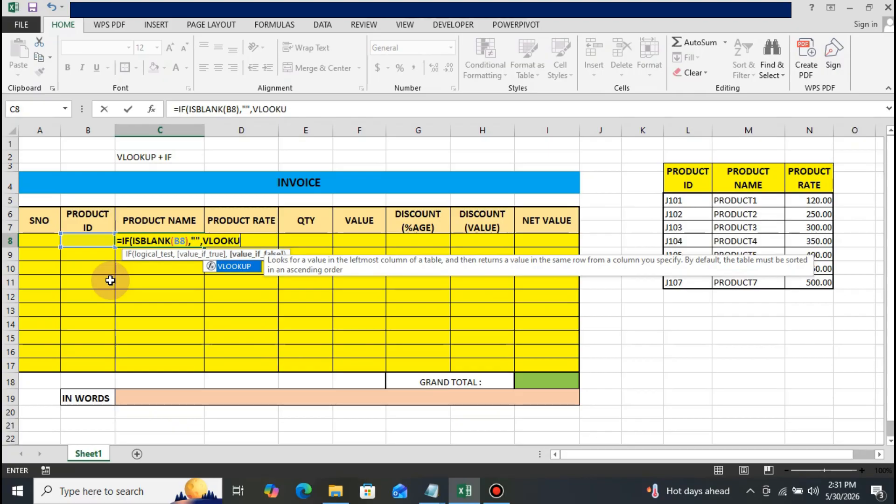
{"action": "type", "text": "P("}
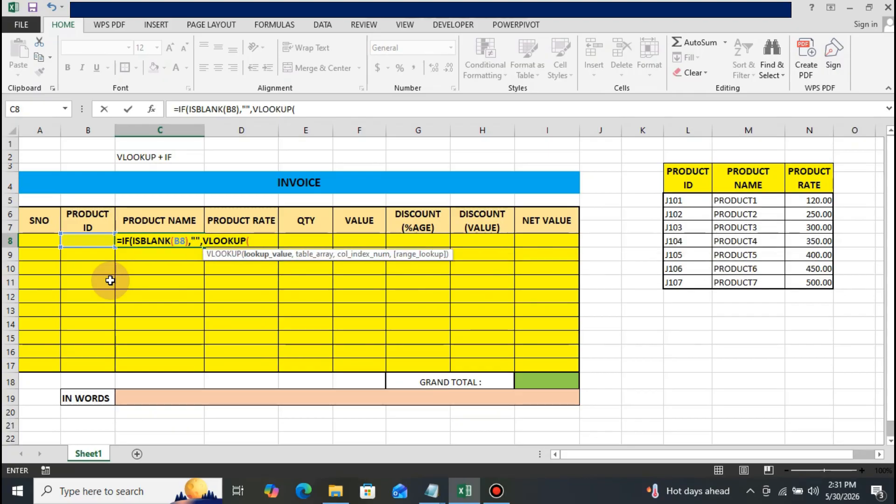
{"action": "type", "text": "B"}
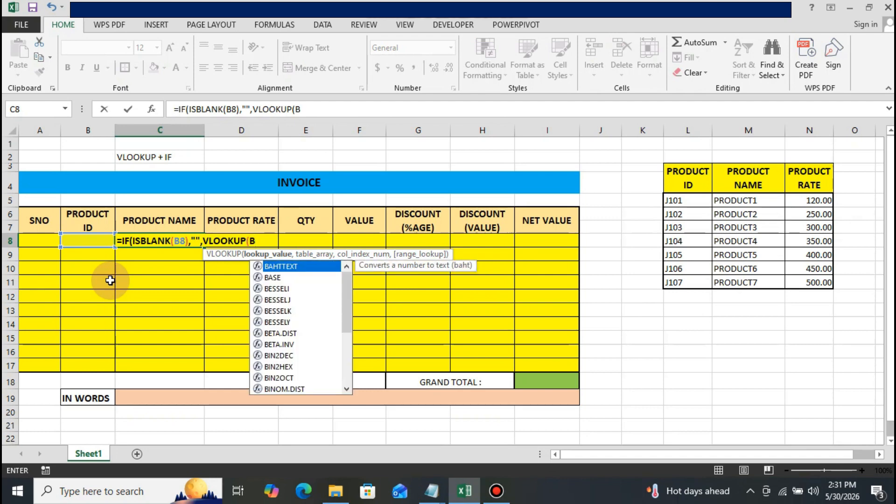
{"action": "type", "text": "8"}
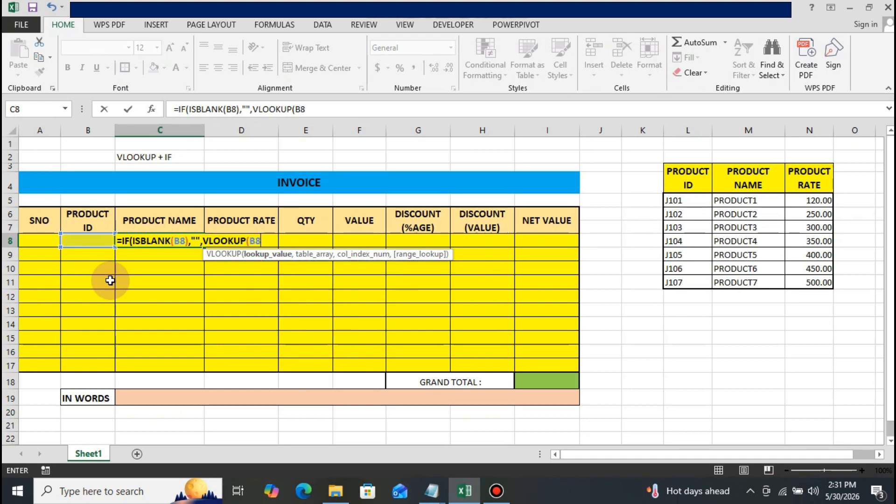
{"action": "type", "text": ","}
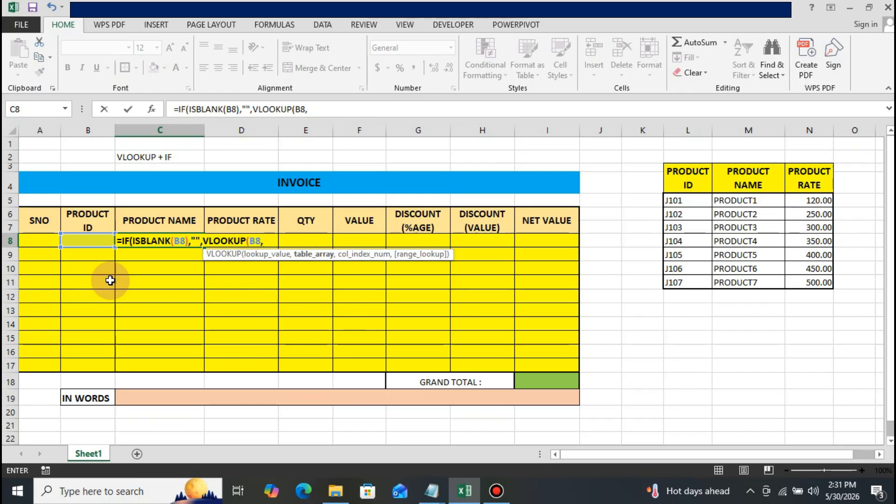
Set the VLOOKUP table array to the product list's data rows as the absolute range $L$5:$N$11.
{"action": "key", "text": "Right"}
{"action": "key", "text": "Right"}
{"action": "key", "text": "Right"}
{"action": "key", "text": "Right"}
{"action": "key", "text": "Right"}
{"action": "key", "text": "Right"}
{"action": "key", "text": "Right"}
{"action": "key", "text": "Right"}
{"action": "key", "text": "Right"}
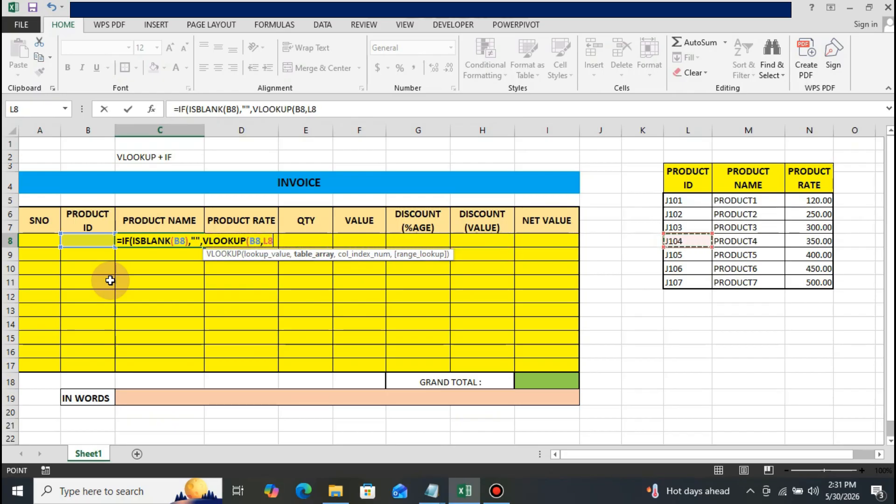
{"action": "key", "text": "Up"}
{"action": "key", "text": "Up"}
{"action": "key", "text": "Up"}
{"action": "key", "text": "ctrl+shift+Down"}
{"action": "key", "text": "ctrl+shift+Right"}
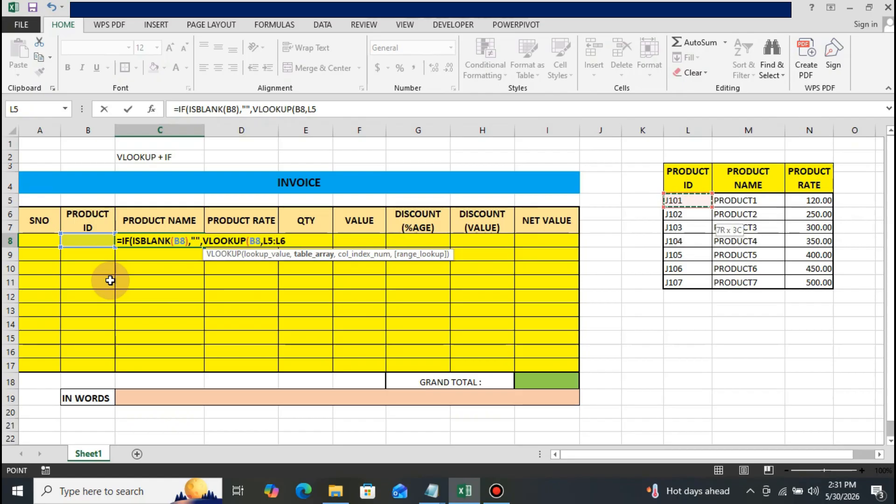
{"action": "key", "text": "shift+Down"}
{"action": "key", "text": "shift+Down"}
{"action": "key", "text": "shift+Down"}
{"action": "key", "text": "shift+Down"}
{"action": "key", "text": "shift+Down"}
{"action": "key", "text": "shift+Right"}
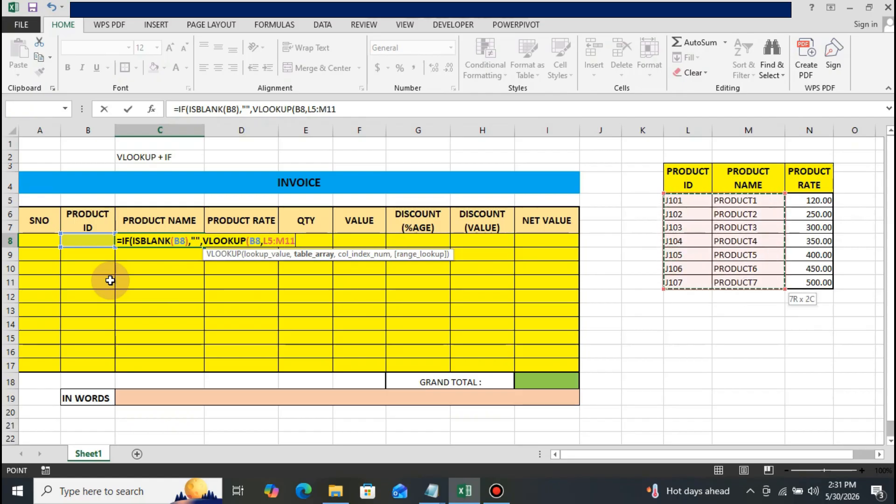
{"action": "key", "text": "shift+Right"}
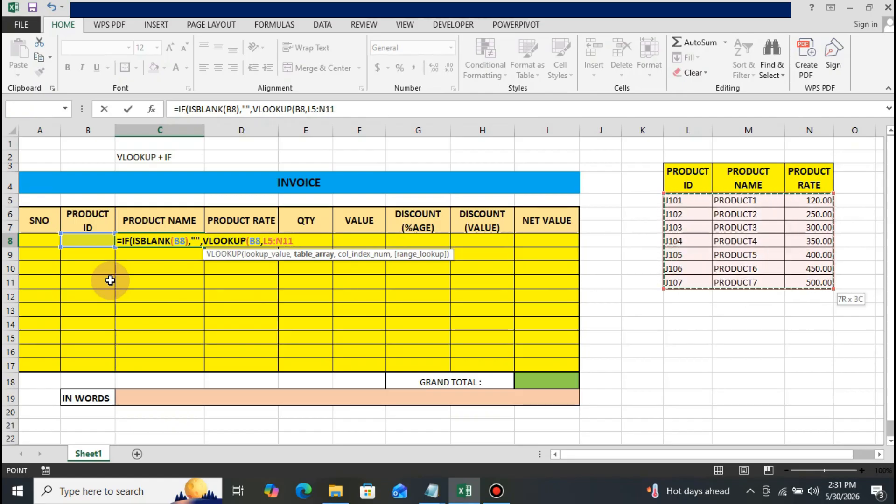
{"action": "key", "text": "F4"}
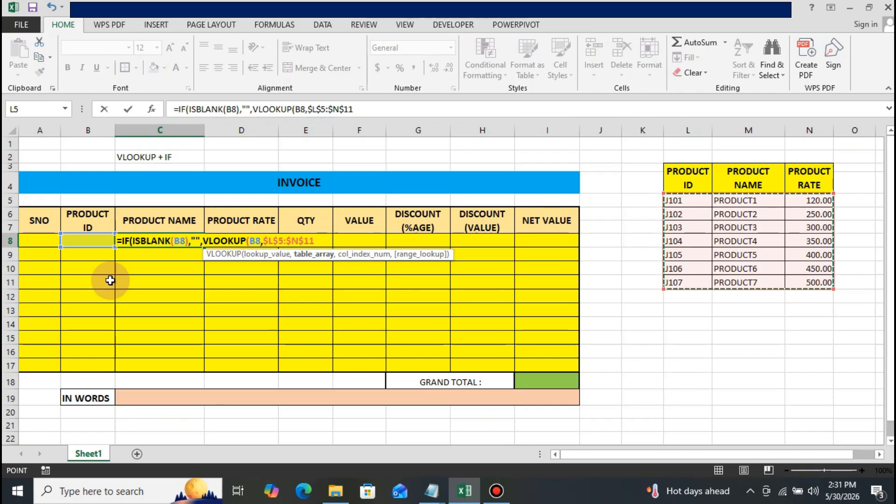
Set the VLOOKUP column index to 2 with exact match (0) and close the function.
{"action": "type", "text": ","}
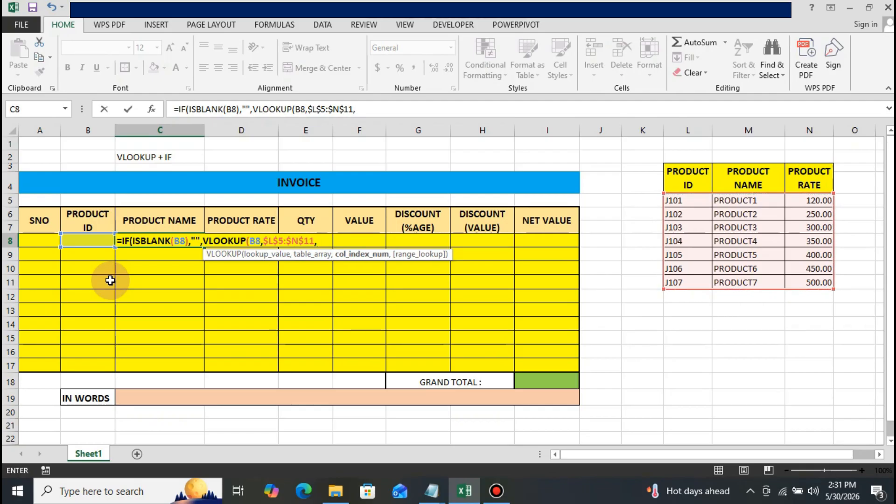
{"action": "type", "text": "2"}
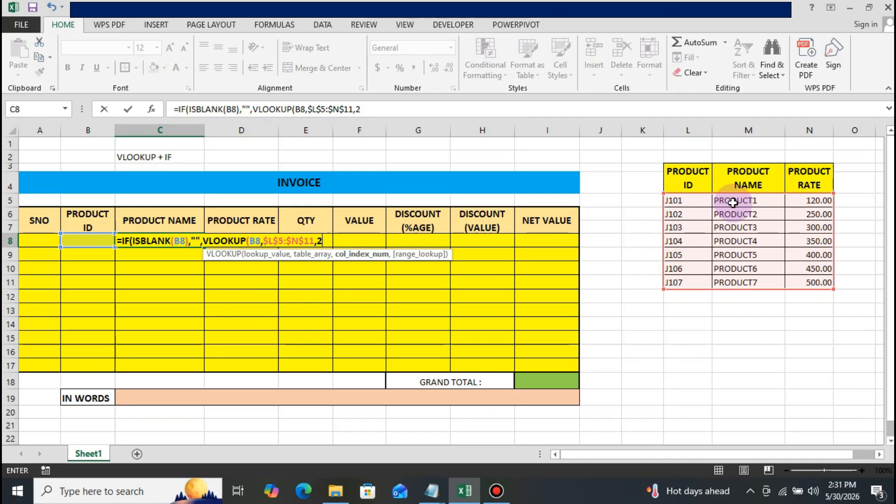
{"action": "type", "text": ","}
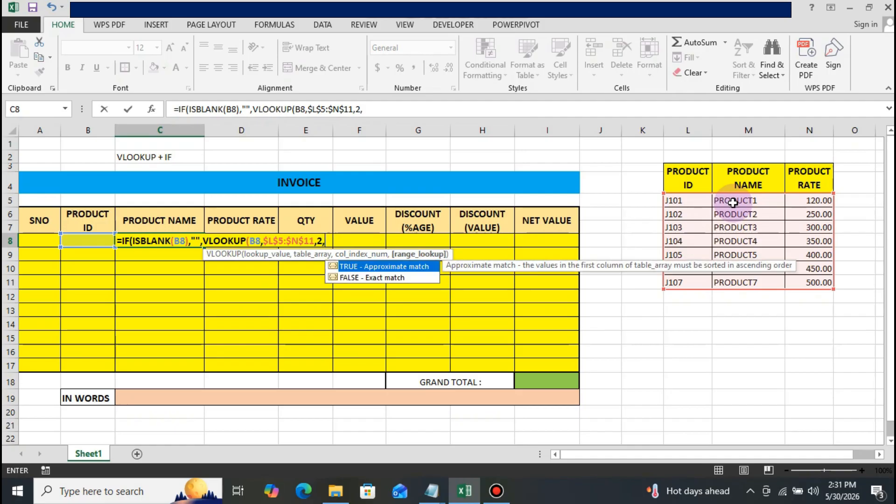
{"action": "type", "text": "0"}
{"action": "type", "text": ")"}
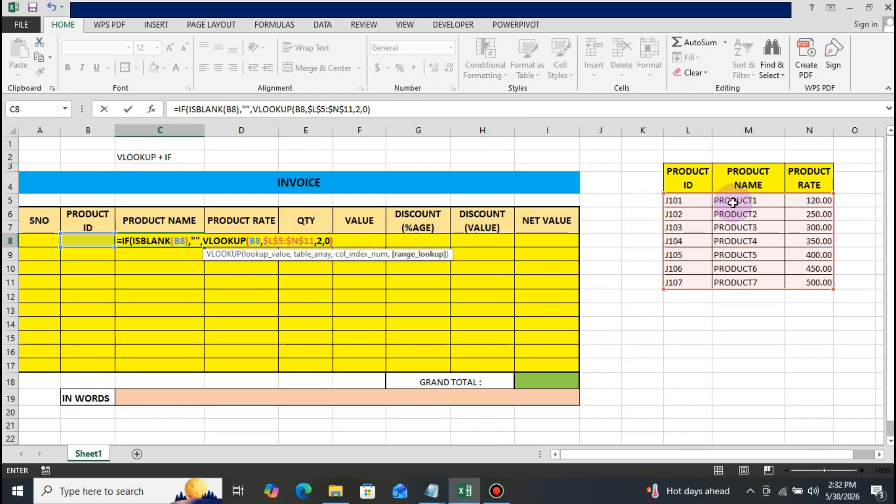
Decline the suggested correction, add the missing closing parenthesis to the end of the C8 formula and enter it.
{"action": "key", "text": "Return"}
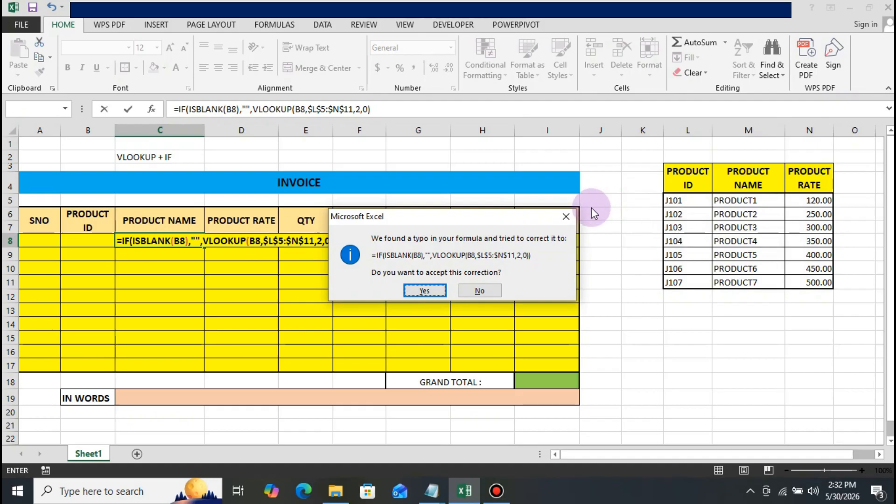
{"action": "left_click", "coordinate": [567, 215]}
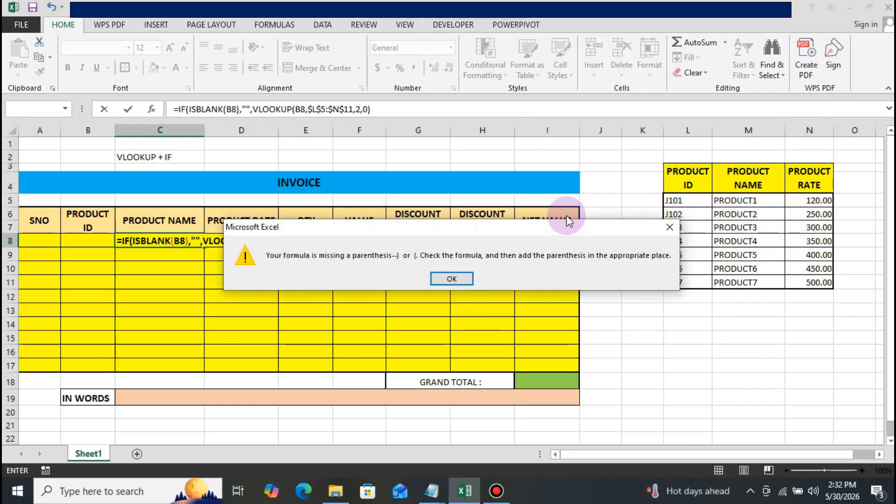
{"action": "left_click", "coordinate": [464, 280]}
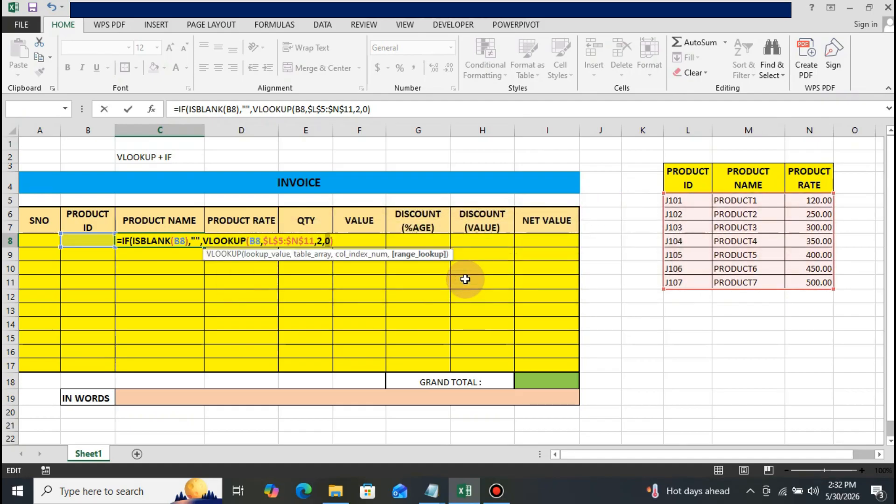
{"action": "left_click", "coordinate": [375, 109]}
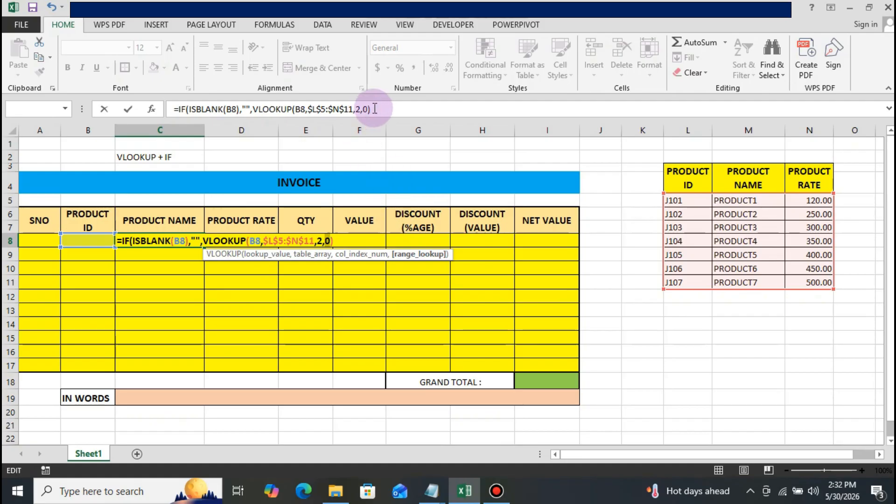
{"action": "left_click", "coordinate": [375, 108]}
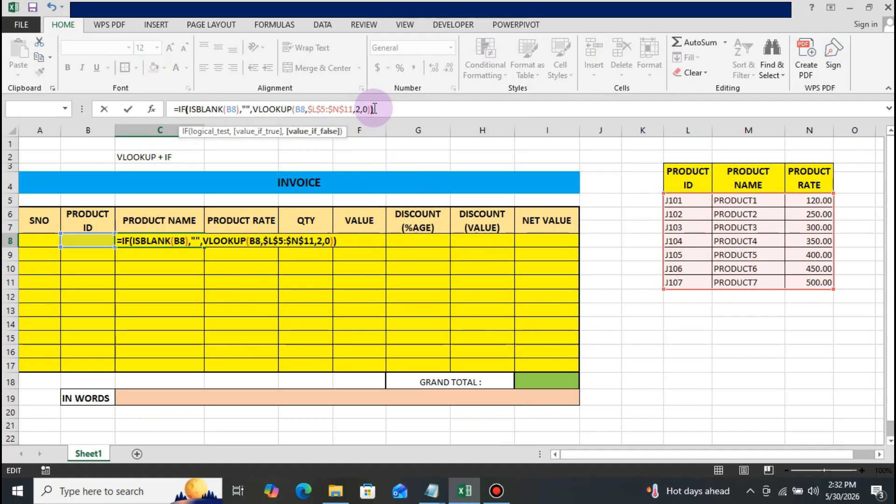
{"action": "type", "text": ")"}
{"action": "key", "text": "ctrl+Return"}
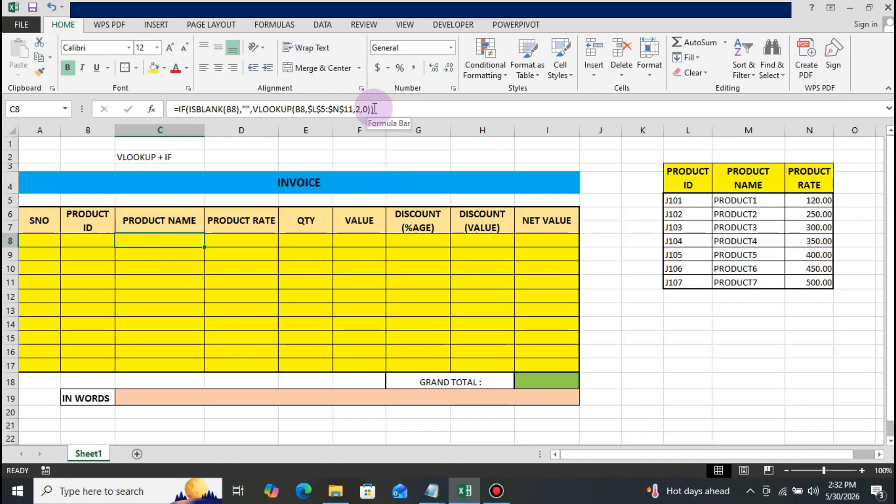
Copy the product name formula from C8 into the Product Rate cell D8.
{"action": "key", "text": "Right"}
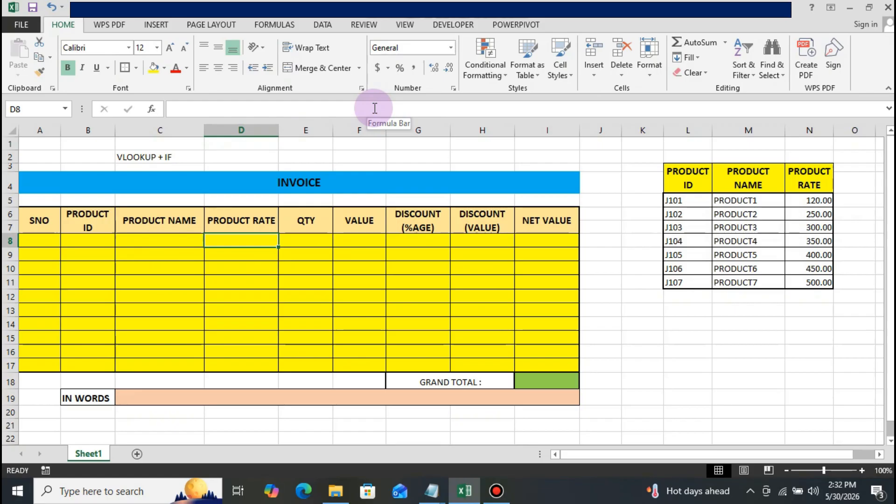
{"action": "key", "text": "Left"}
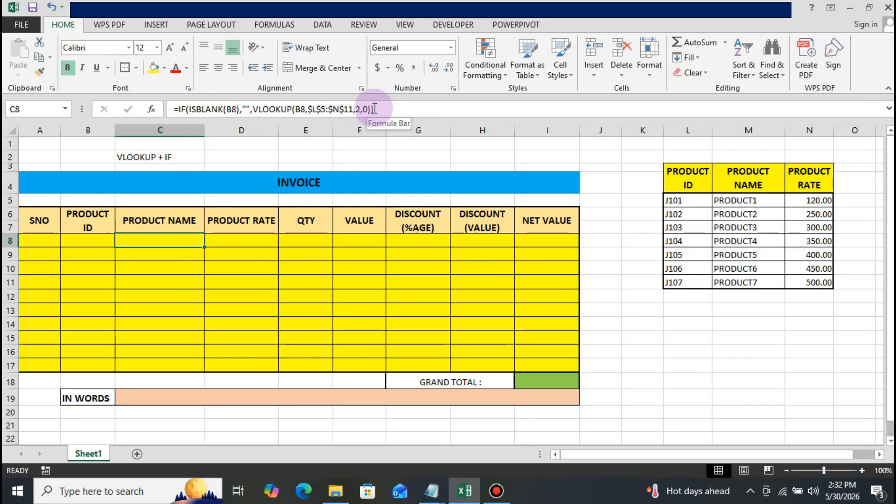
{"action": "key", "text": "ctrl+c"}
{"action": "key", "text": "Right"}
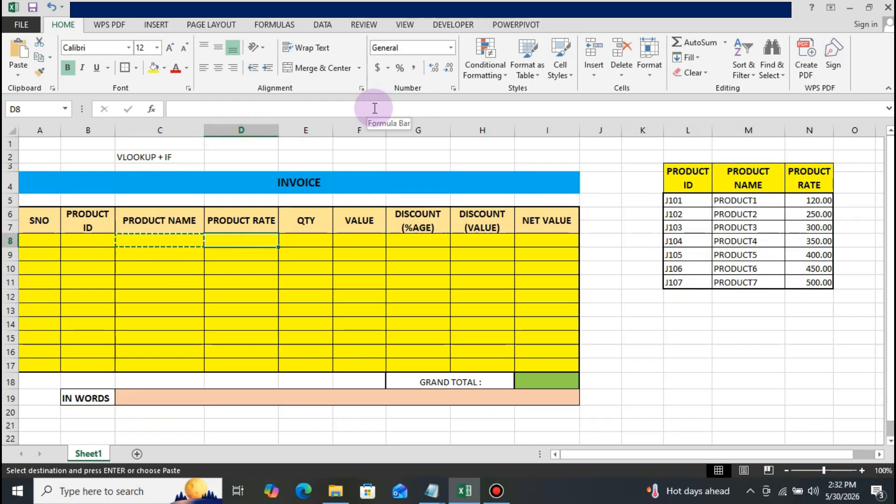
{"action": "key", "text": "Return"}
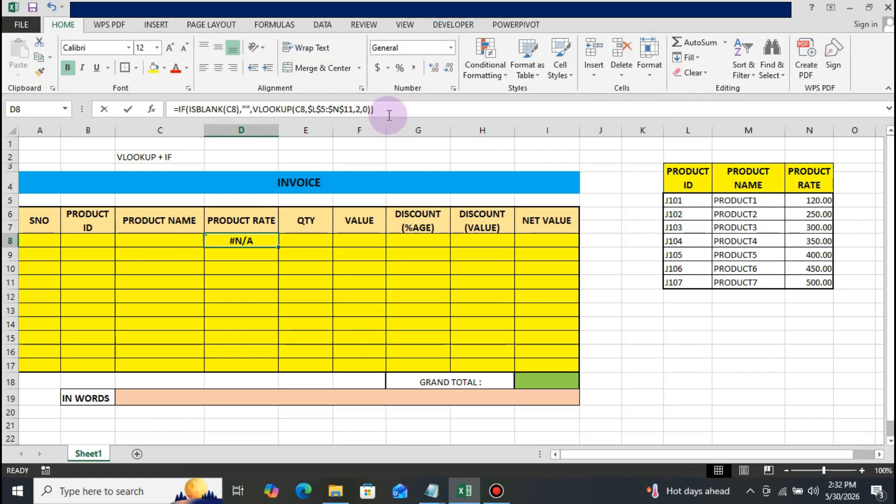
Change the ISBLANK reference in the D8 formula to the product ID cell B8.
{"action": "left_click", "coordinate": [389, 115]}
{"action": "key", "text": "Left"}
{"action": "key", "text": "Left"}
{"action": "key", "text": "Left"}
{"action": "key", "text": "Left"}
{"action": "key", "text": "Left"}
{"action": "key", "text": "Left"}
{"action": "key", "text": "Left"}
{"action": "key", "text": "Left"}
{"action": "key", "text": "Left"}
{"action": "key", "text": "Left"}
{"action": "key", "text": "Left"}
{"action": "key", "text": "Left"}
{"action": "key", "text": "Left"}
{"action": "key", "text": "Left"}
{"action": "key", "text": "Left"}
{"action": "key", "text": "Left"}
{"action": "key", "text": "Left"}
{"action": "key", "text": "Left"}
{"action": "key", "text": "Left"}
{"action": "key", "text": "Left"}
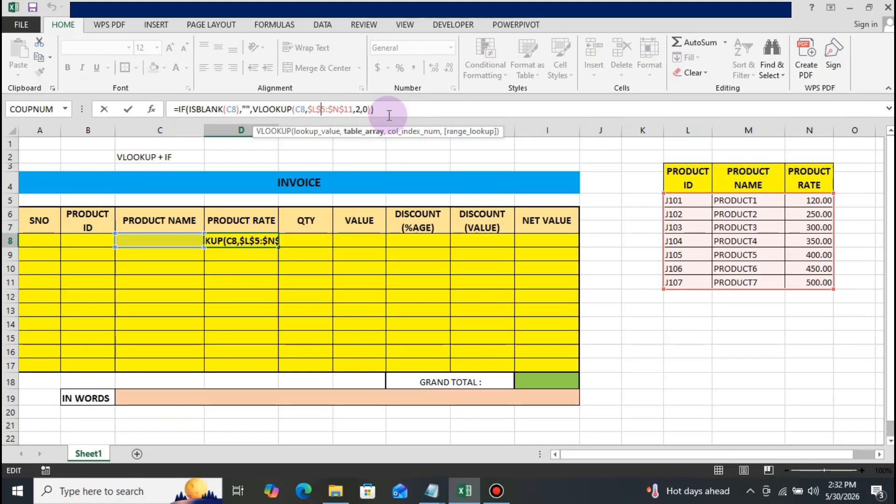
{"action": "key", "text": "Left"}
{"action": "key", "text": "Left"}
{"action": "key", "text": "Left"}
{"action": "key", "text": "Left"}
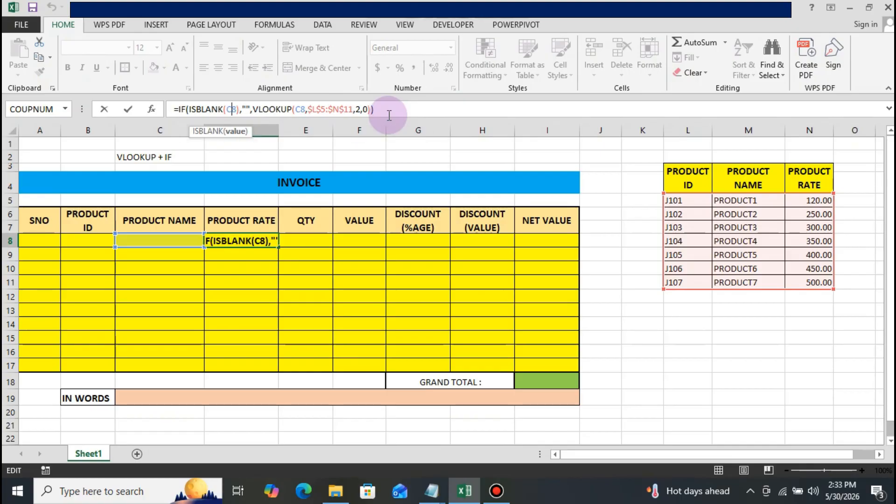
{"action": "key", "text": "BackSpace"}
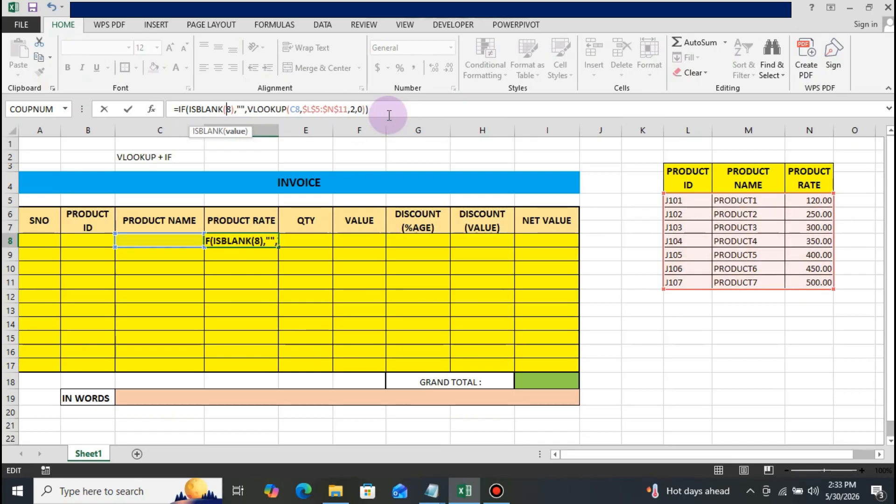
{"action": "type", "text": "B"}
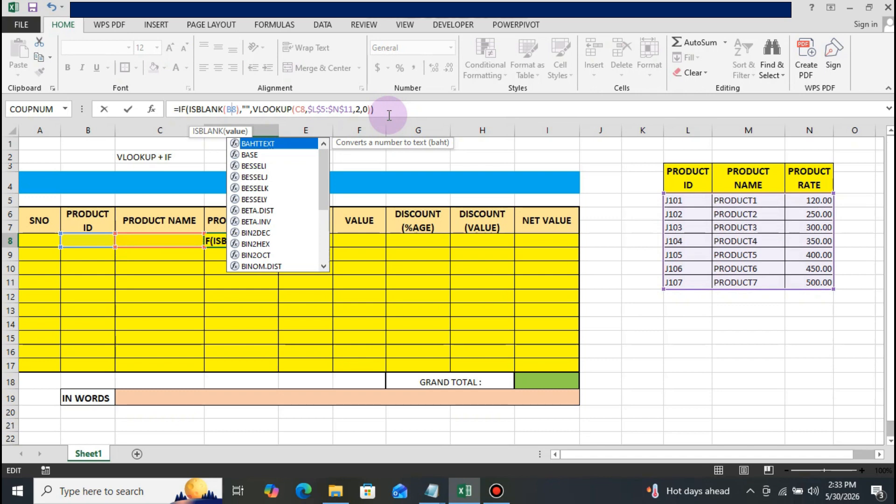
Change the VLOOKUP lookup value in the D8 formula to B8.
{"action": "key", "text": "Right"}
{"action": "key", "text": "Right"}
{"action": "key", "text": "Right"}
{"action": "key", "text": "Right"}
{"action": "key", "text": "Right"}
{"action": "key", "text": "Right"}
{"action": "key", "text": "Right"}
{"action": "key", "text": "Right"}
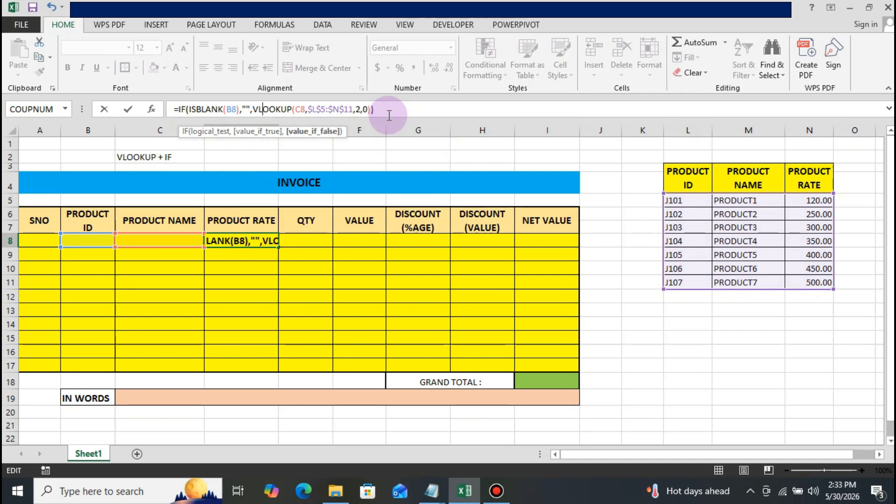
{"action": "key", "text": "Right"}
{"action": "key", "text": "Right"}
{"action": "key", "text": "Right"}
{"action": "key", "text": "Right"}
{"action": "key", "text": "Right"}
{"action": "key", "text": "Right"}
{"action": "key", "text": "Right"}
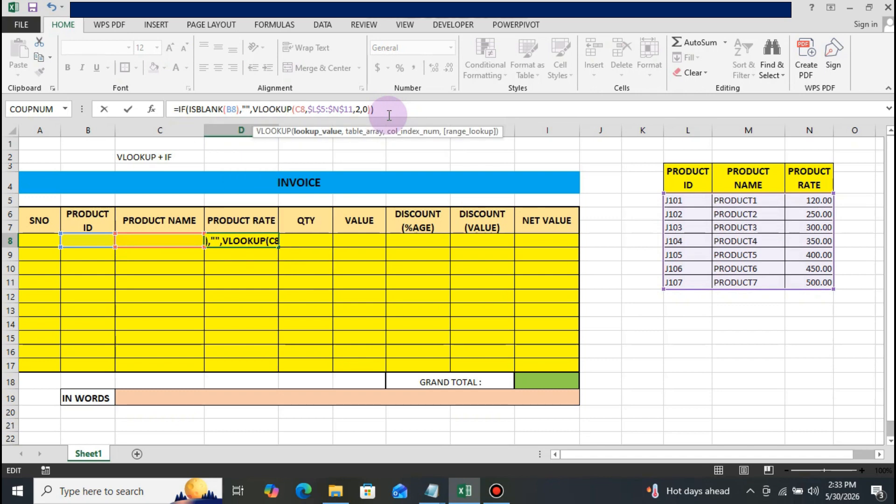
{"action": "key", "text": "BackSpace"}
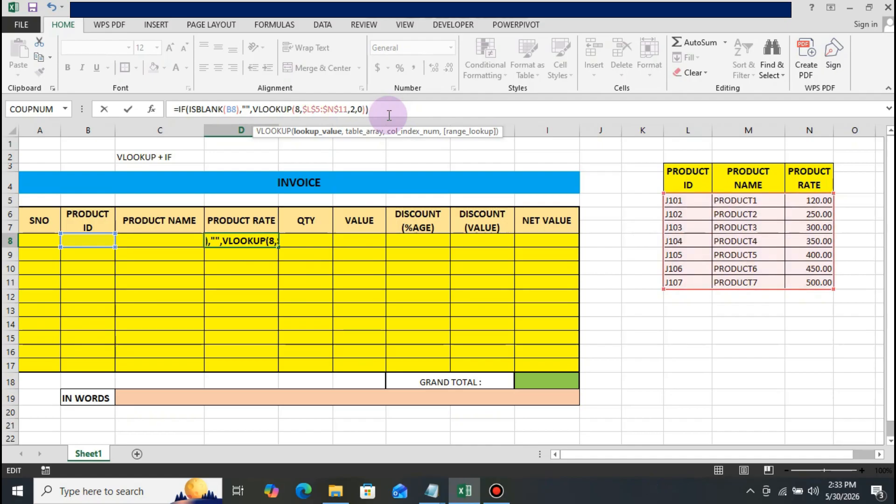
{"action": "type", "text": "B"}
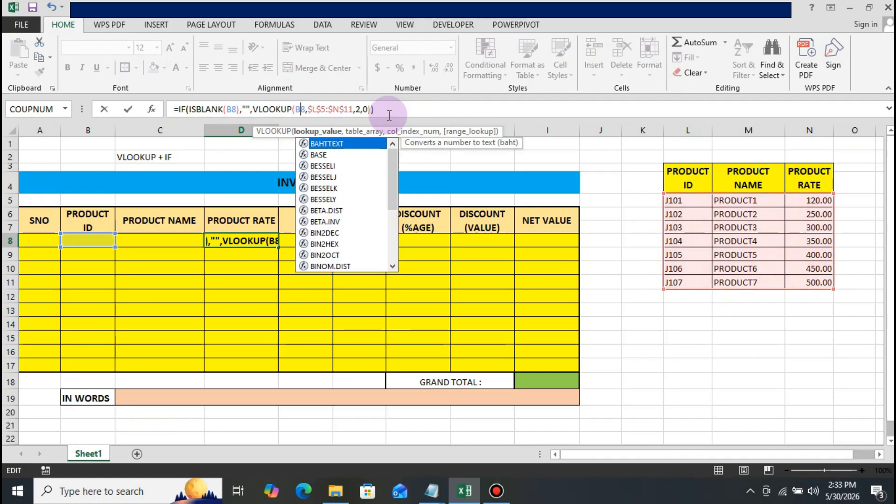
Set the VLOOKUP column index in the D8 formula to 3 and enter the formula.
{"action": "key", "text": "Right"}
{"action": "key", "text": "Right"}
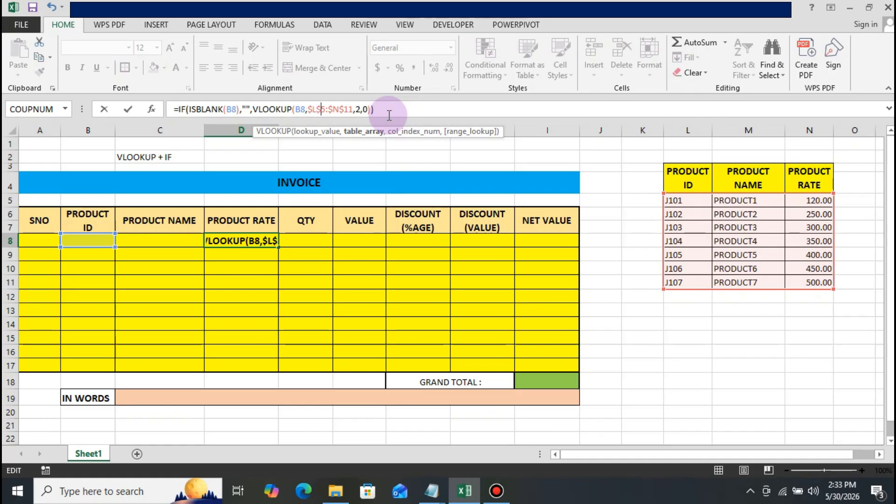
{"action": "key", "text": "Right"}
{"action": "key", "text": "Right"}
{"action": "key", "text": "Right"}
{"action": "key", "text": "Right"}
{"action": "key", "text": "Right"}
{"action": "key", "text": "Right"}
{"action": "key", "text": "Right"}
{"action": "key", "text": "Right"}
{"action": "key", "text": "Right"}
{"action": "key", "text": "Right"}
{"action": "key", "text": "Right"}
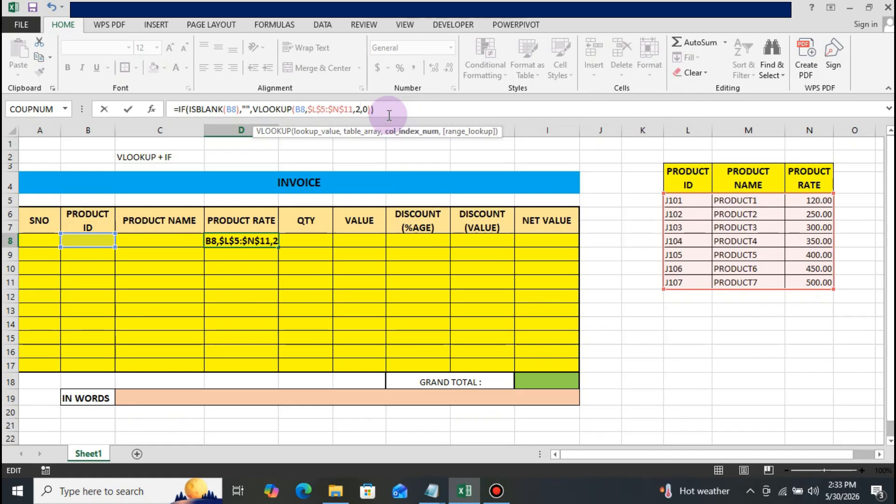
{"action": "key", "text": "BackSpace"}
{"action": "key", "text": "Return"}
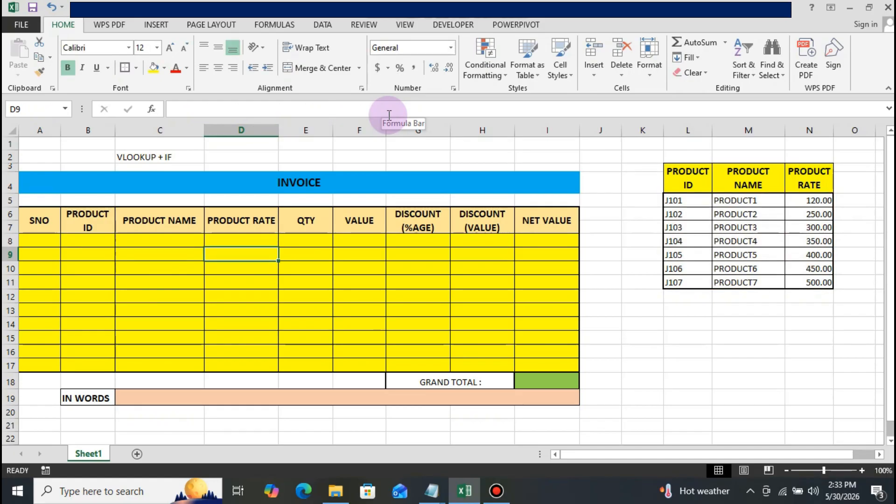
Review the first invoice row's cells from Product ID to Value, including the formulas in C8 and D8.
{"action": "key", "text": "Up"}
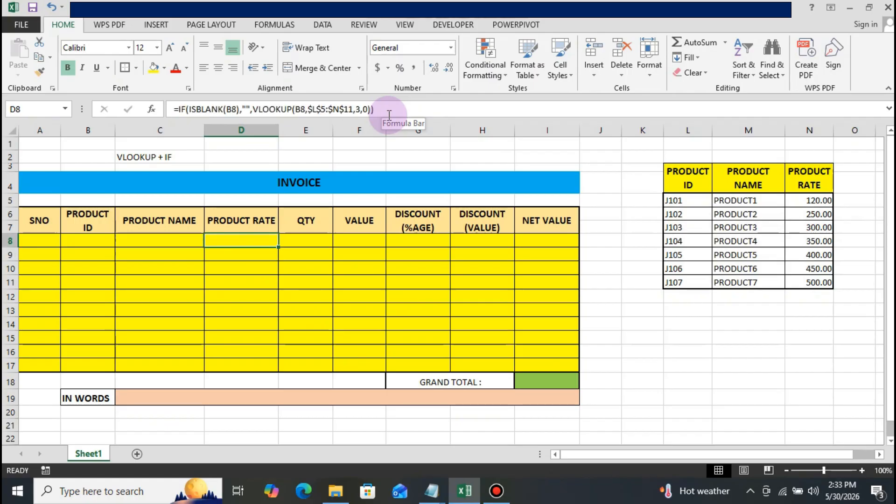
{"action": "key", "text": "Left"}
{"action": "key", "text": "Left"}
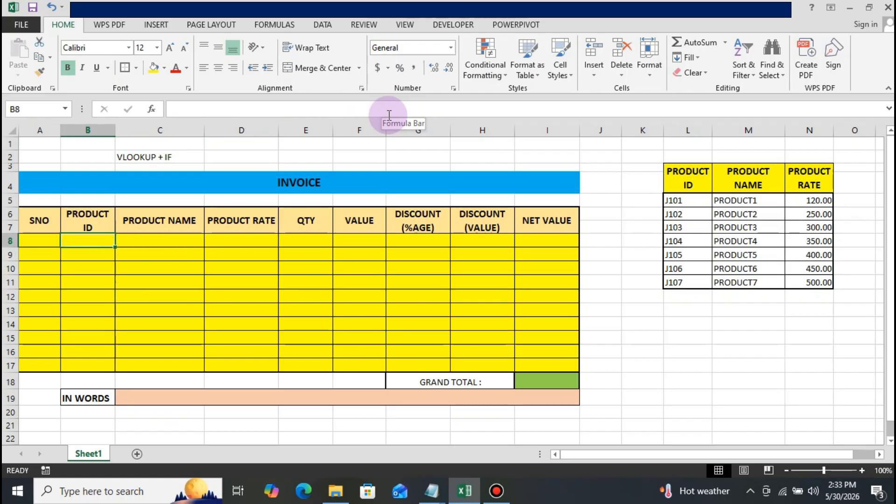
{"action": "key", "text": "Right"}
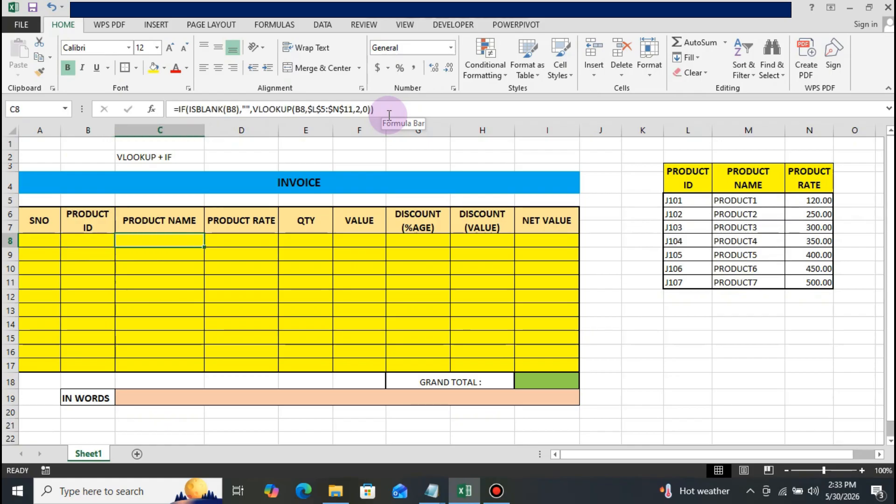
{"action": "key", "text": "Right"}
{"action": "key", "text": "Right"}
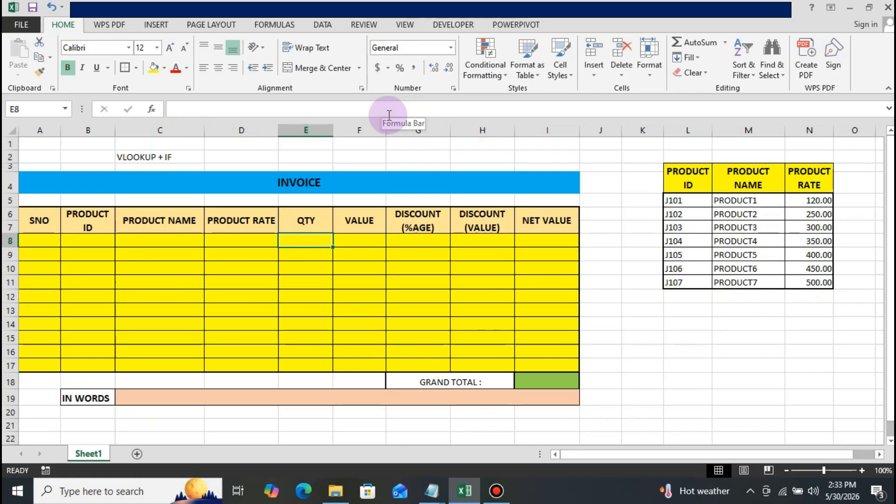
{"action": "key", "text": "Right"}
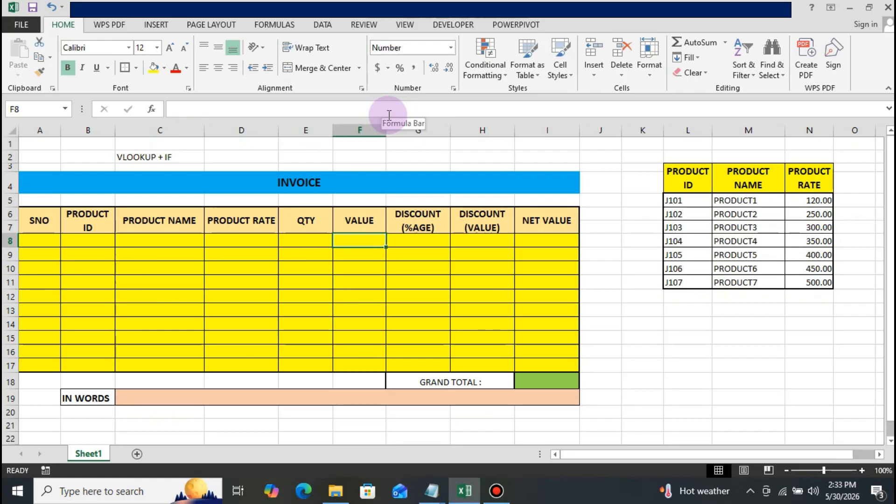
{"action": "key", "text": "Left"}
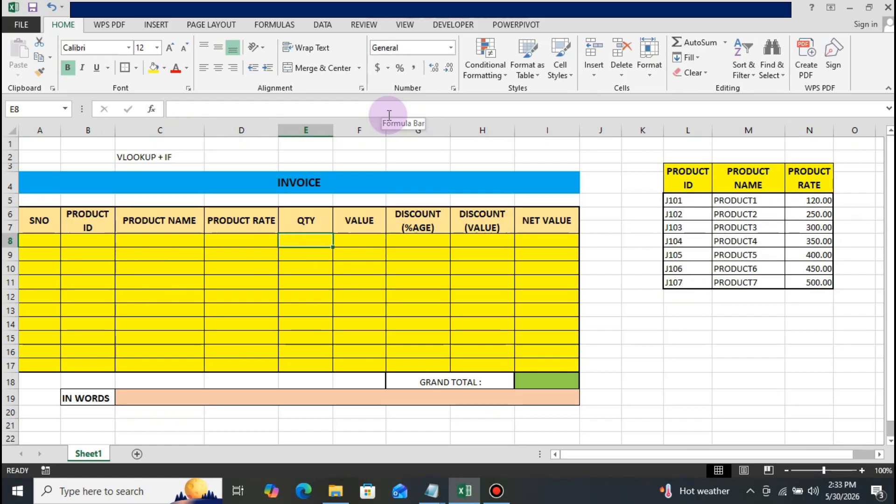
{"action": "key", "text": "Left"}
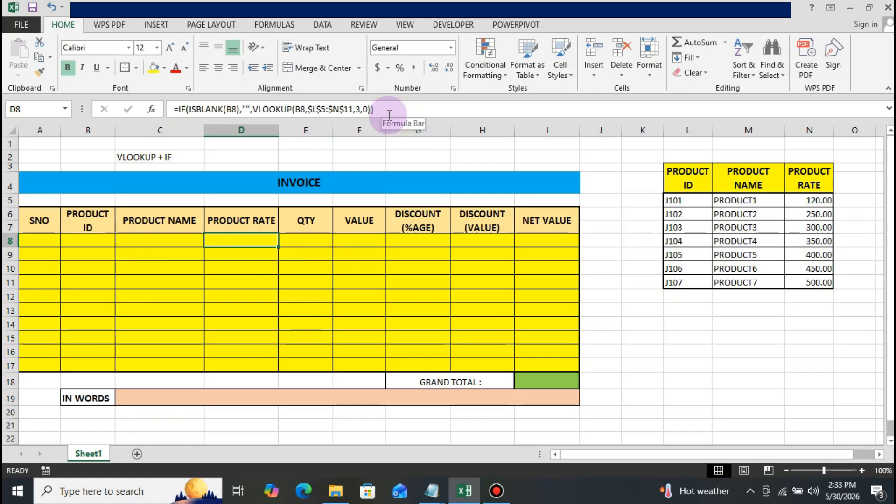
Begin an IF formula in the Value cell F8 with the logical test E8>0.
{"action": "key", "text": "Right"}
{"action": "key", "text": "Right"}
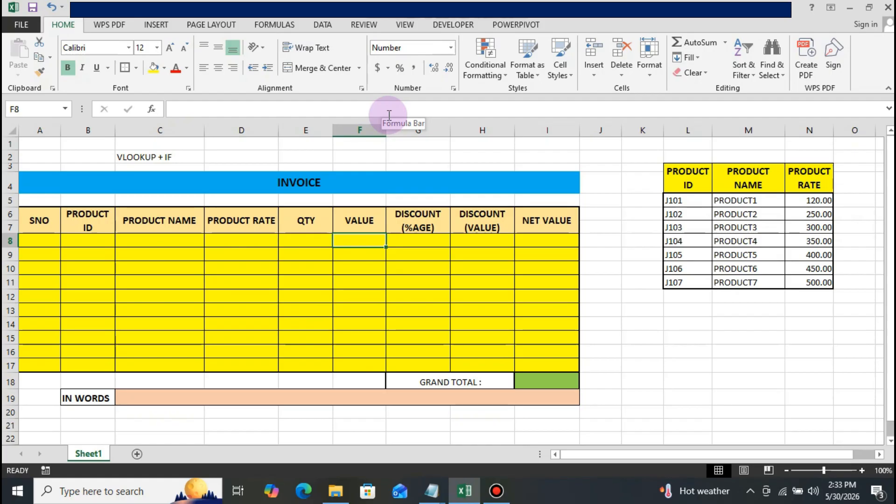
{"action": "type", "text": "=IF"}
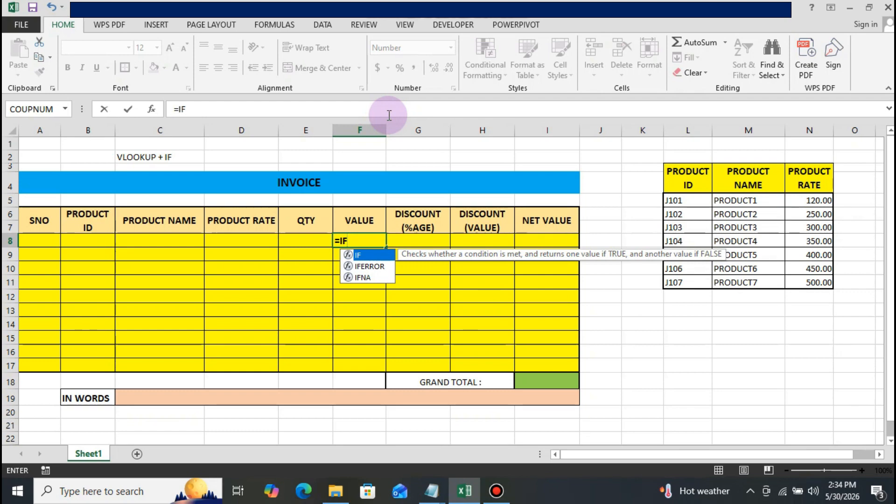
{"action": "type", "text": "("}
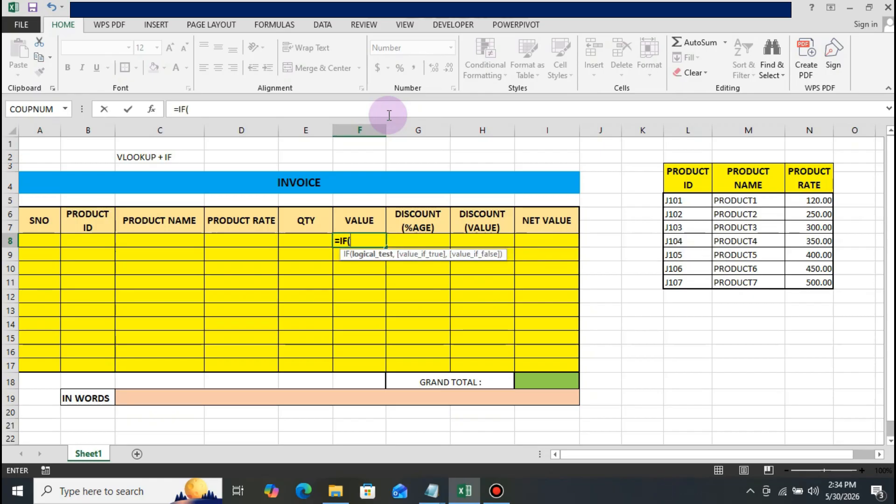
{"action": "type", "text": "E8"}
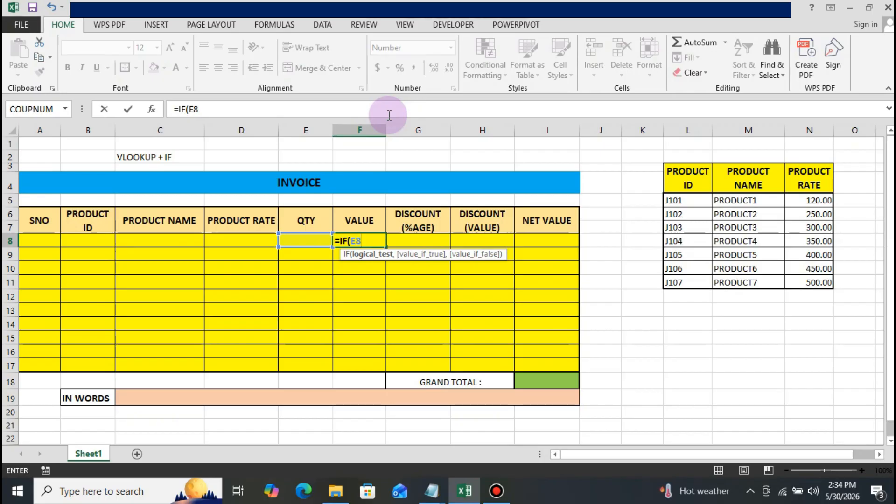
{"action": "type", "text": ">0,"}
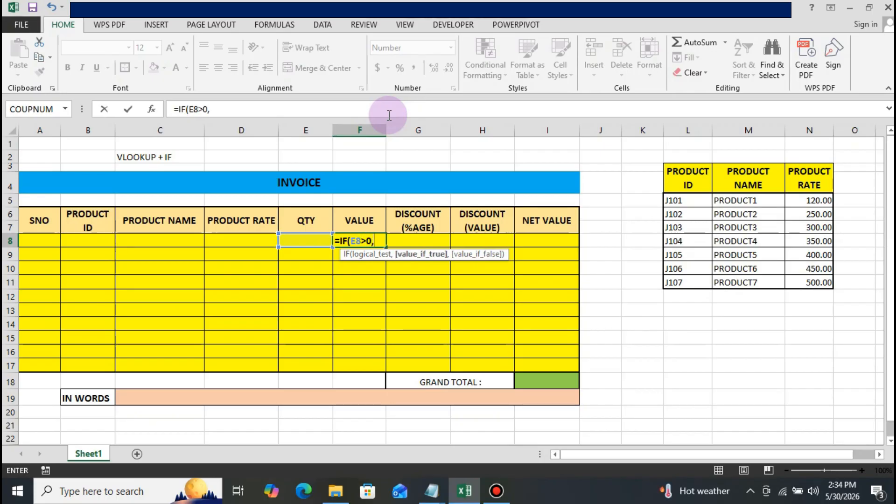
{"action": "type", "text": "D8"}
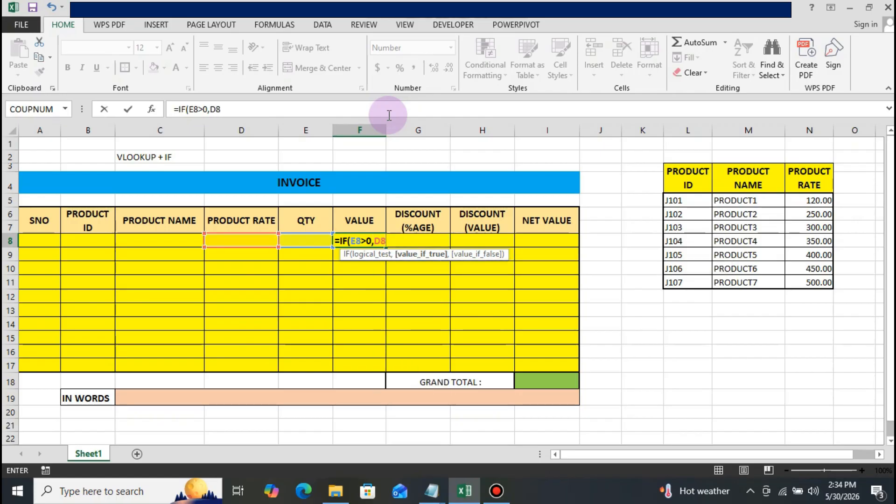
{"action": "type", "text": "*E8"}
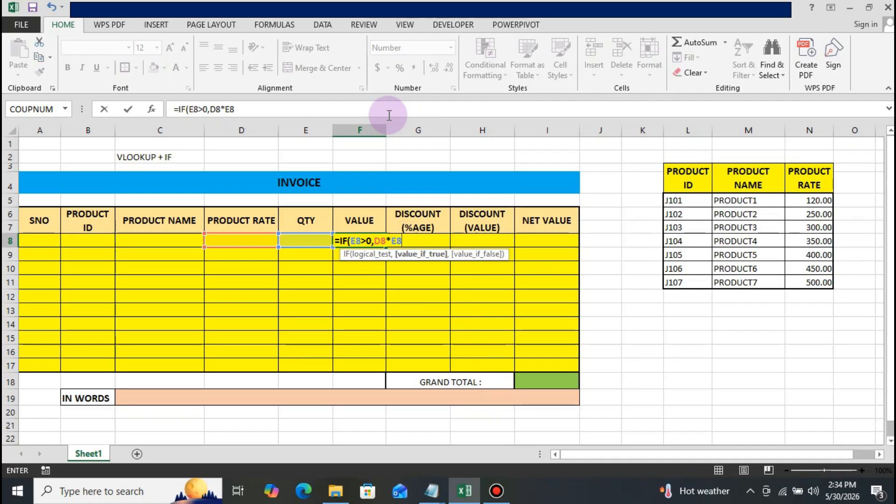
{"action": "type", "text": ","}
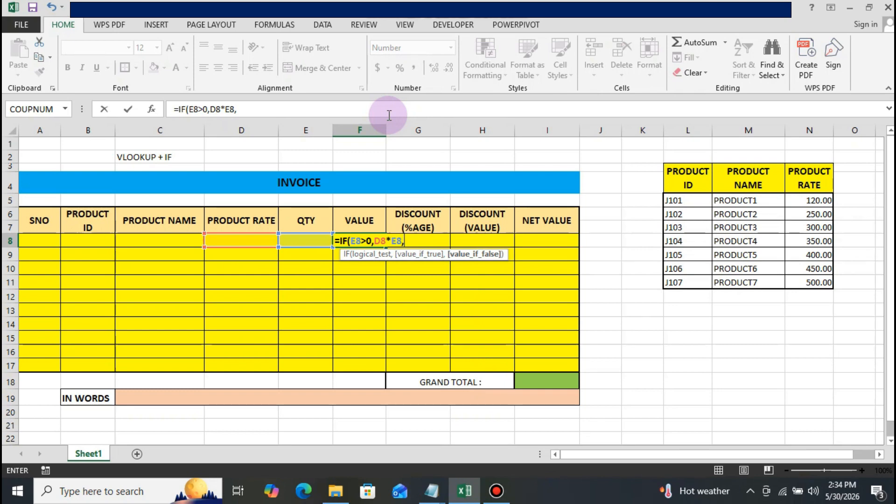
{"action": "type", "text": "\"\""}
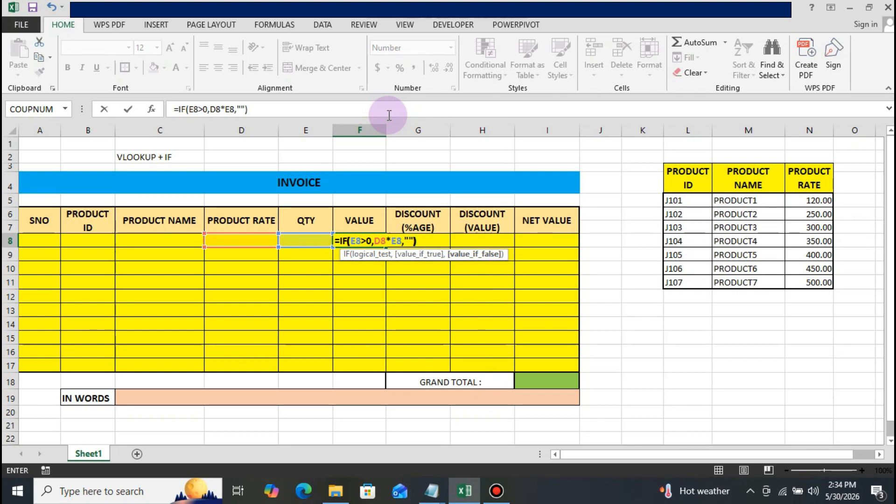
{"action": "type", "text": ")"}
Complete the F8 formula with D8*E8 as value-if-true and an empty string ("") as value-if-false, and enter it.
{"action": "key", "text": "Return"}
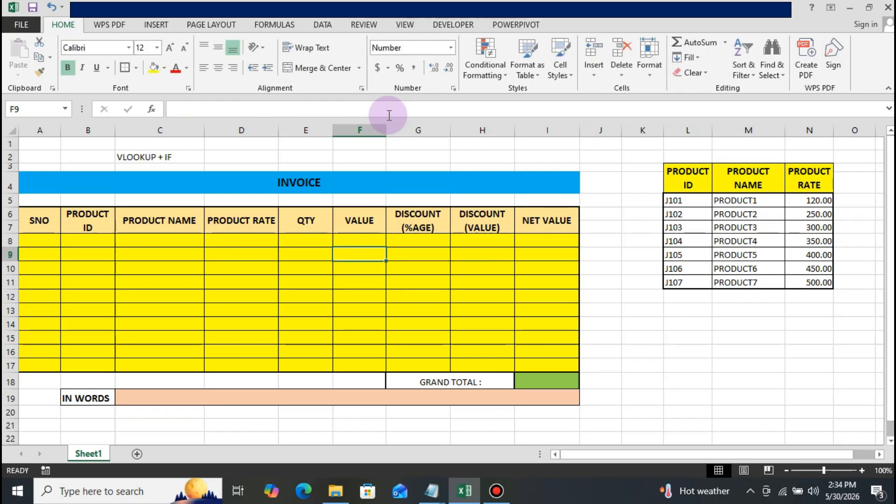
Begin an IF formula in the Discount (Value) cell H8 with the logical test G8>0.
{"action": "key", "text": "Up"}
{"action": "key", "text": "Right"}
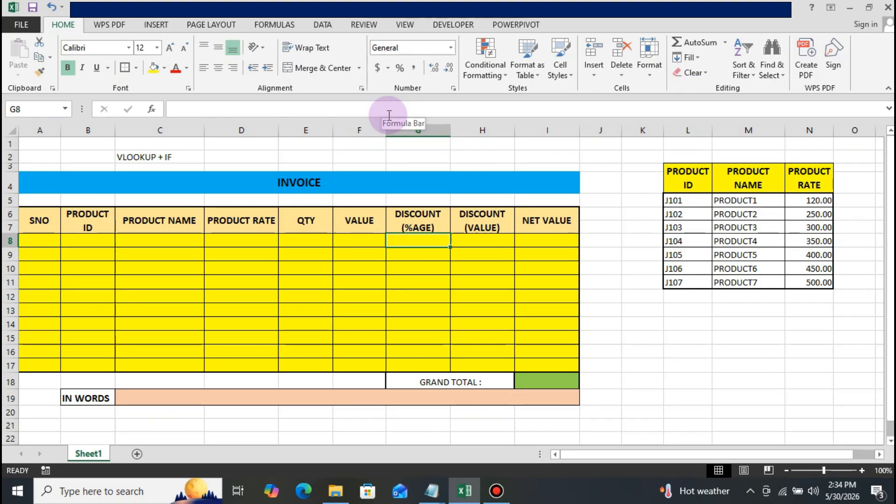
{"action": "key", "text": "Right"}
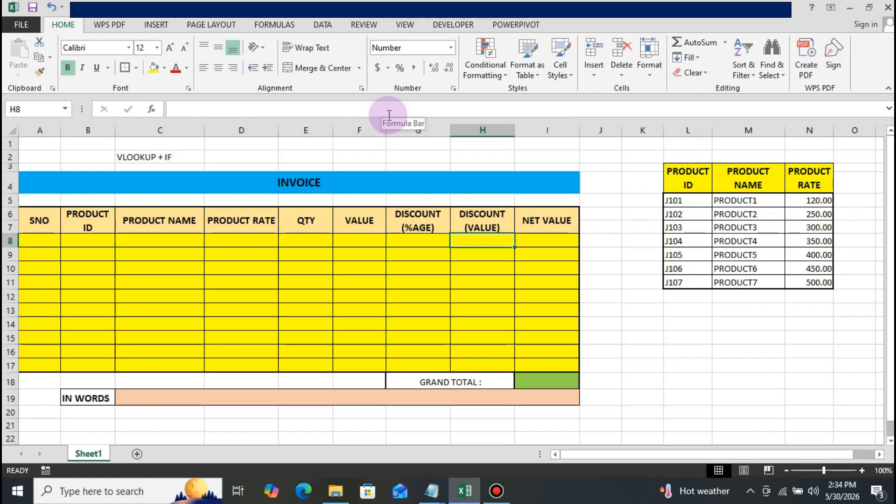
{"action": "type", "text": "="}
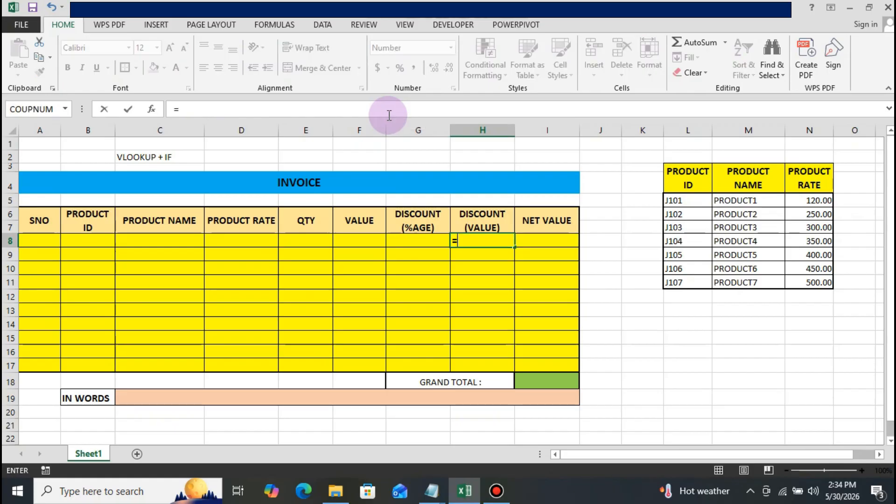
{"action": "type", "text": "IF"}
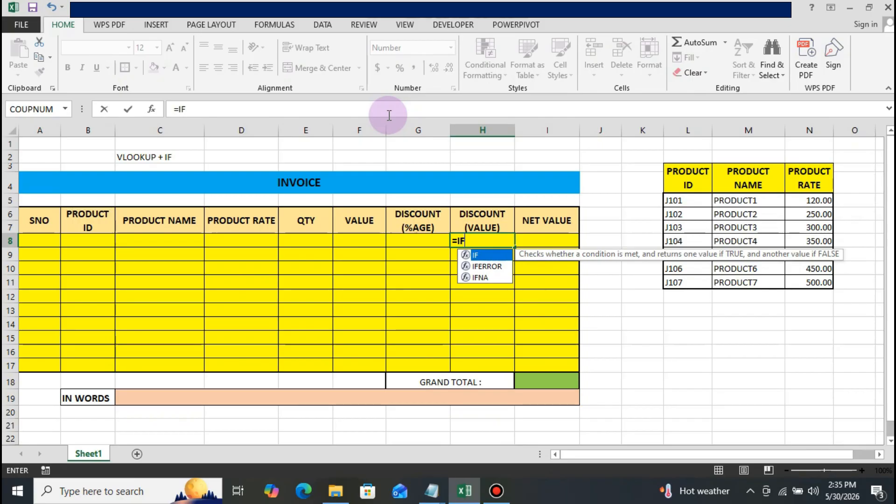
{"action": "type", "text": "("}
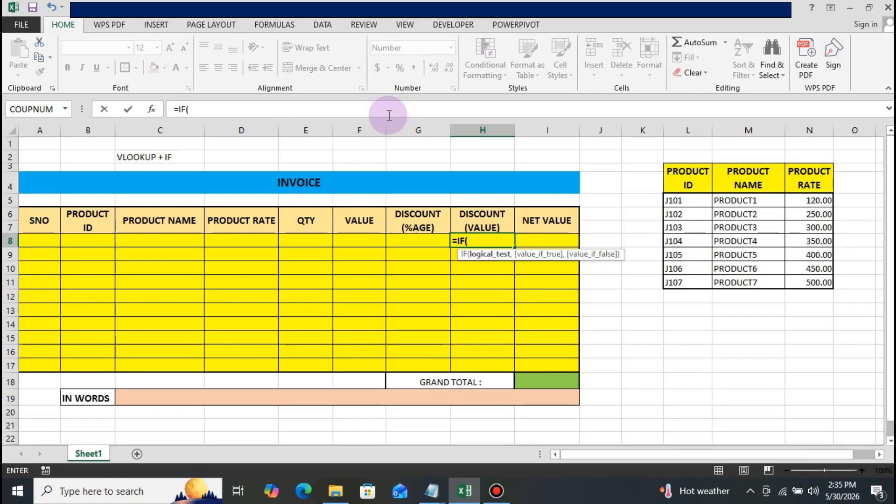
{"action": "type", "text": "G"}
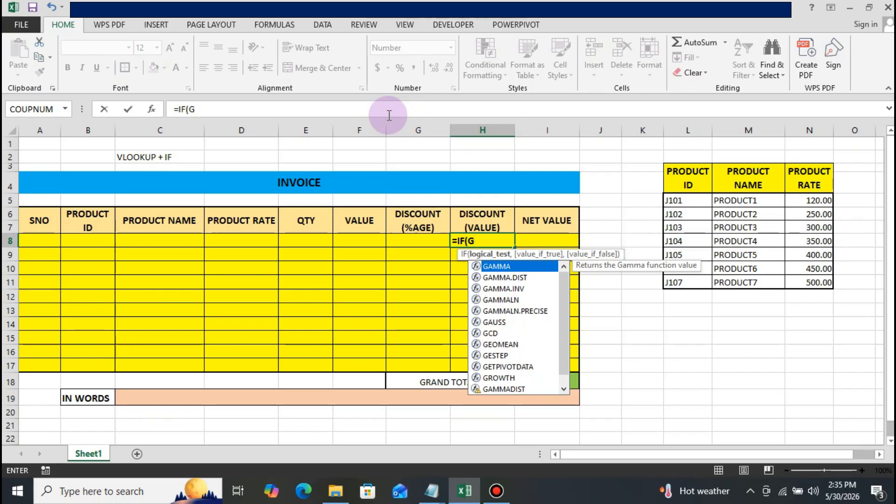
{"action": "type", "text": "8>0"}
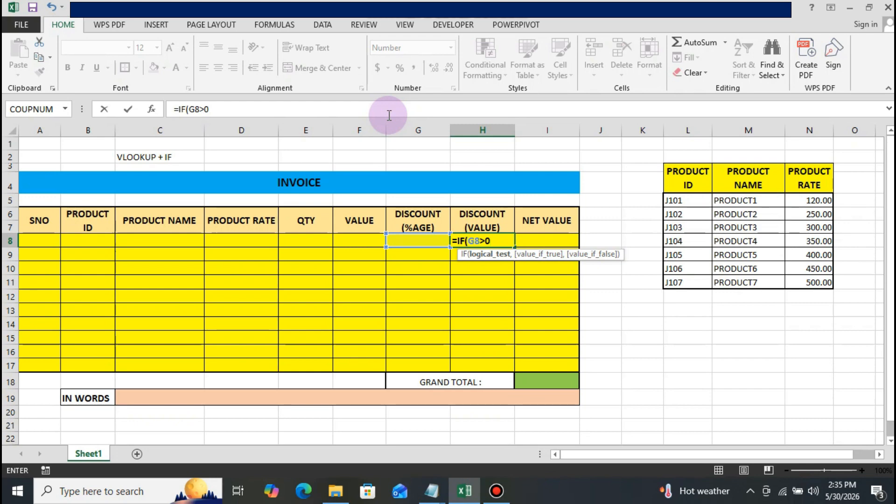
{"action": "type", "text": ","}
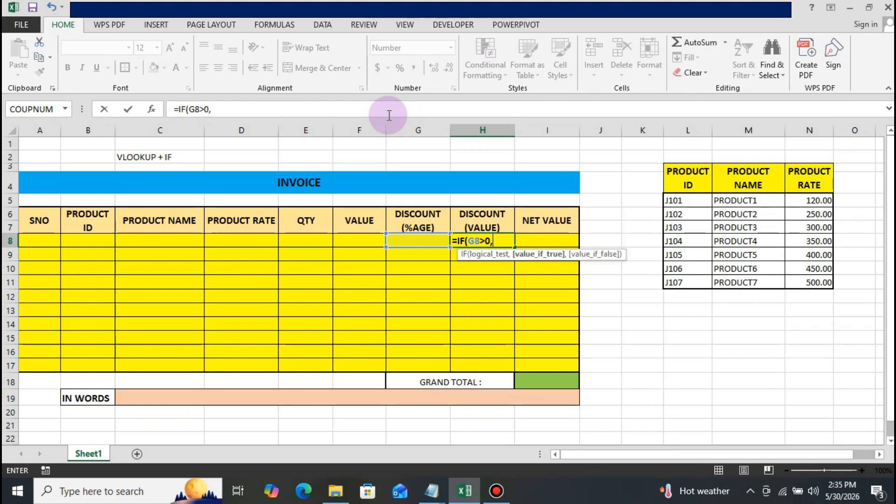
{"action": "type", "text": "(G8"}
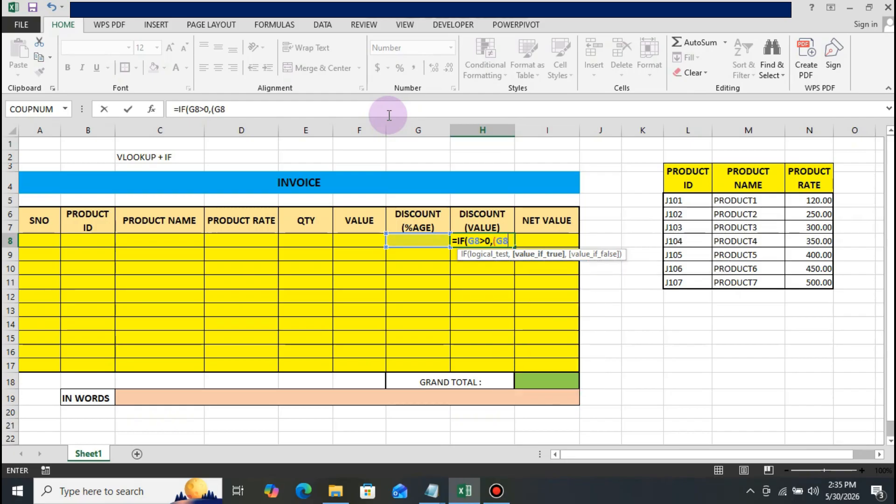
{"action": "type", "text": "/100"}
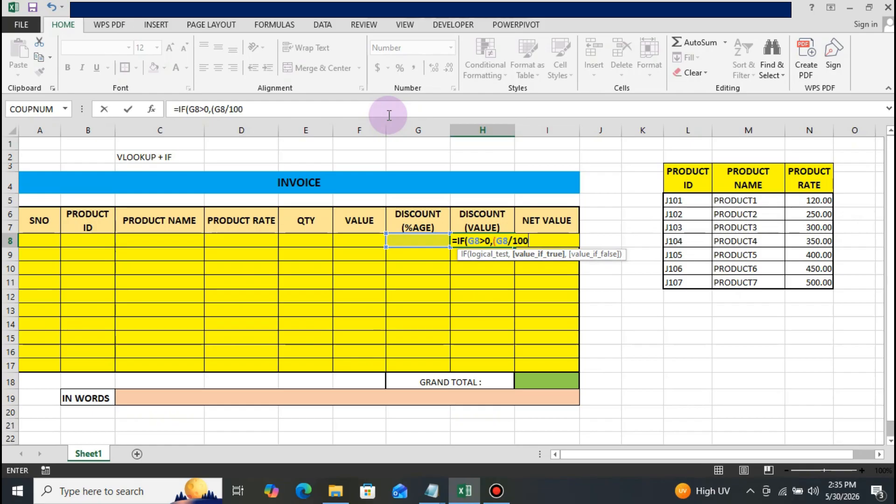
{"action": "type", "text": ")*F8"}
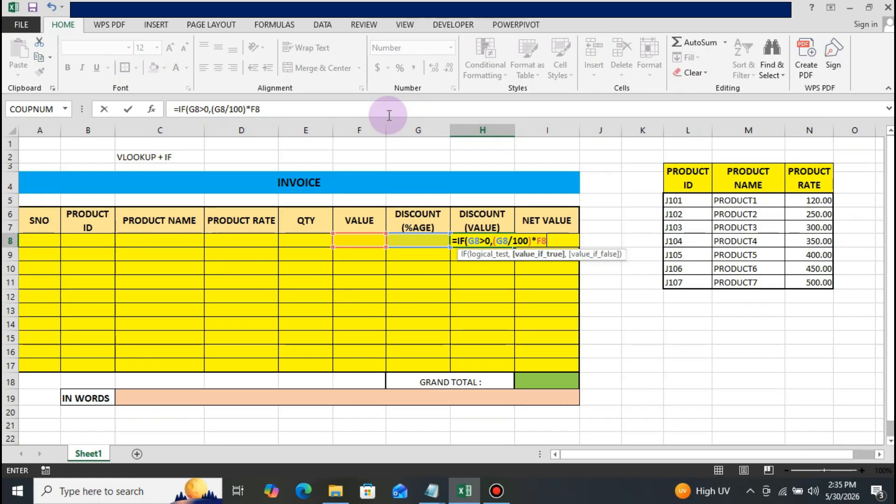
Complete the H8 formula with (G8/100)*F8 as value-if-true and 0 as value-if-false, and enter it.
{"action": "type", "text": ","}
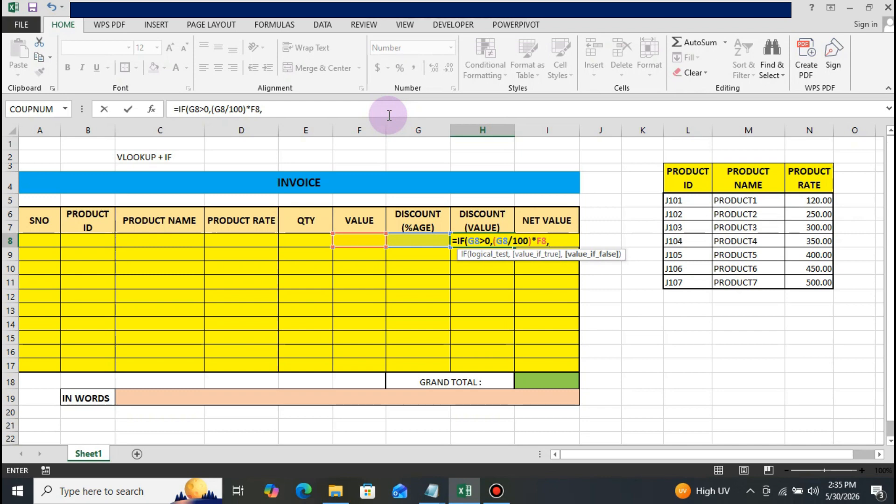
{"action": "type", "text": "0)"}
{"action": "key", "text": "ctrl+Return"}
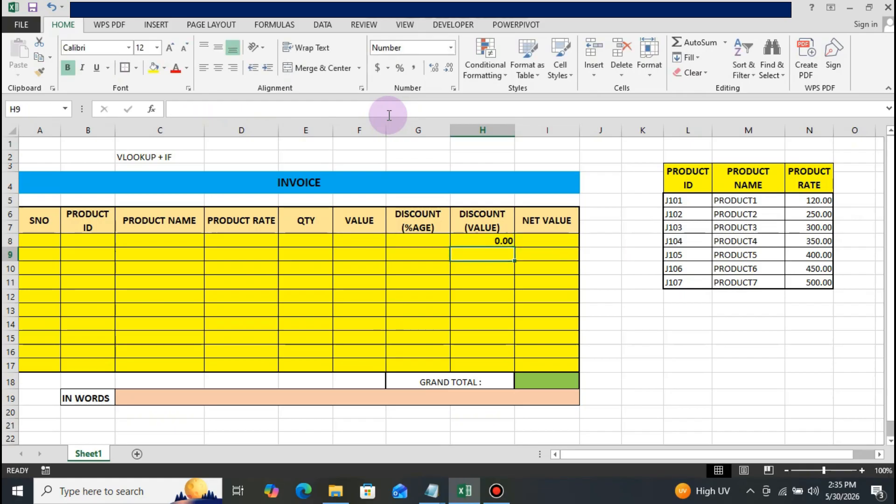
Review the first invoice row's discount and net value cells, including the formula in H8.
{"action": "key", "text": "Right"}
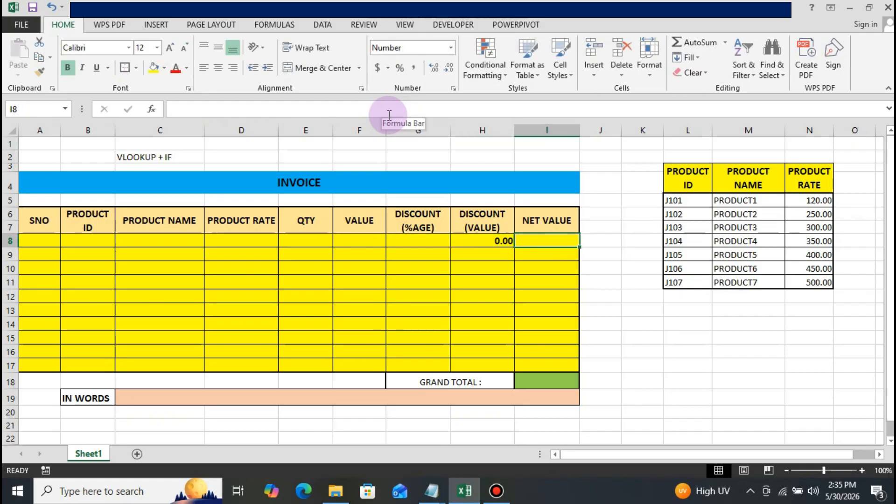
{"action": "key", "text": "Left"}
{"action": "key", "text": "Left"}
{"action": "key", "text": "Right"}
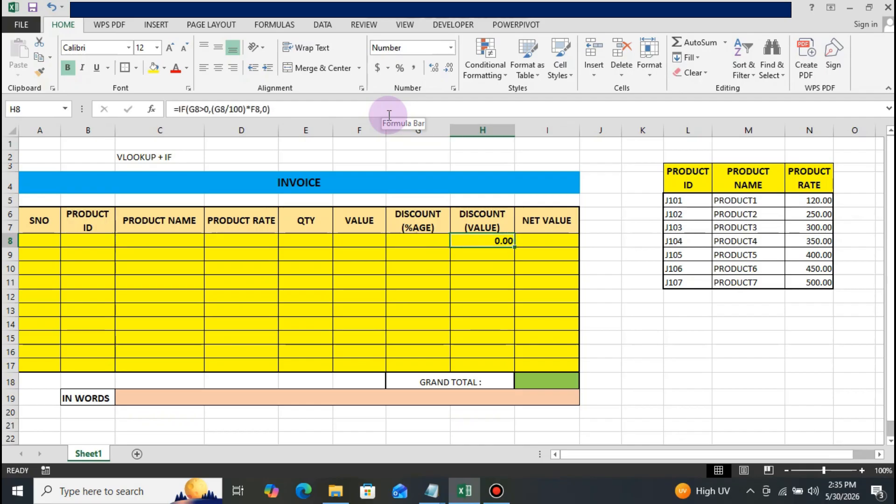
{"action": "key", "text": "Left"}
{"action": "key", "text": "Left"}
{"action": "key", "text": "Right"}
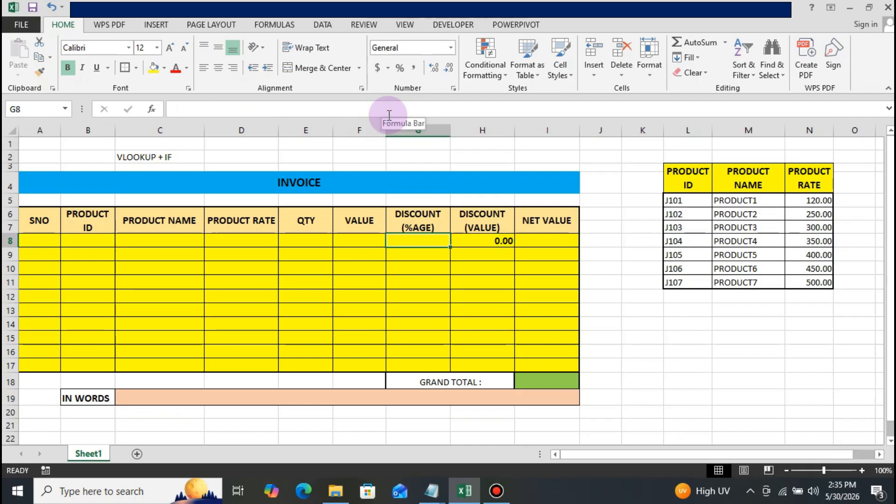
{"action": "key", "text": "Right"}
{"action": "key", "text": "Right"}
{"action": "key", "text": "Left"}
{"action": "key", "text": "Right"}
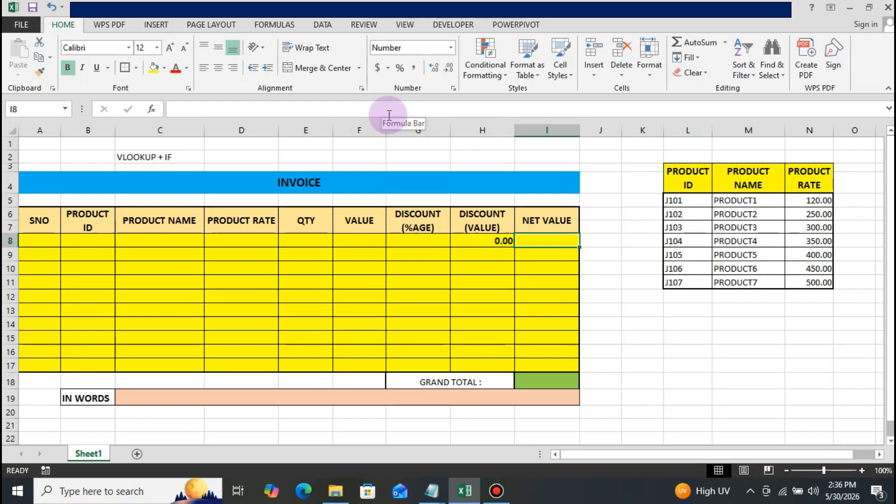
Begin an IF formula in the Net Value cell I8 with the logical test E8>0.
{"action": "type", "text": "="}
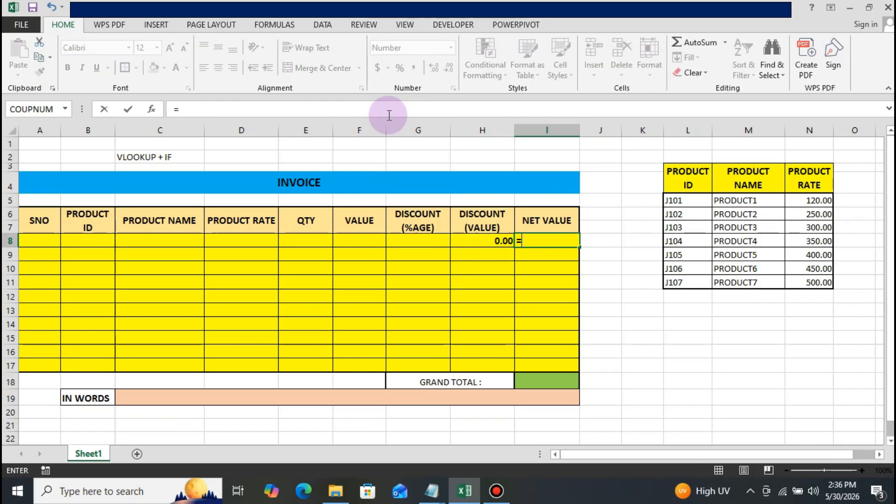
{"action": "type", "text": "IF"}
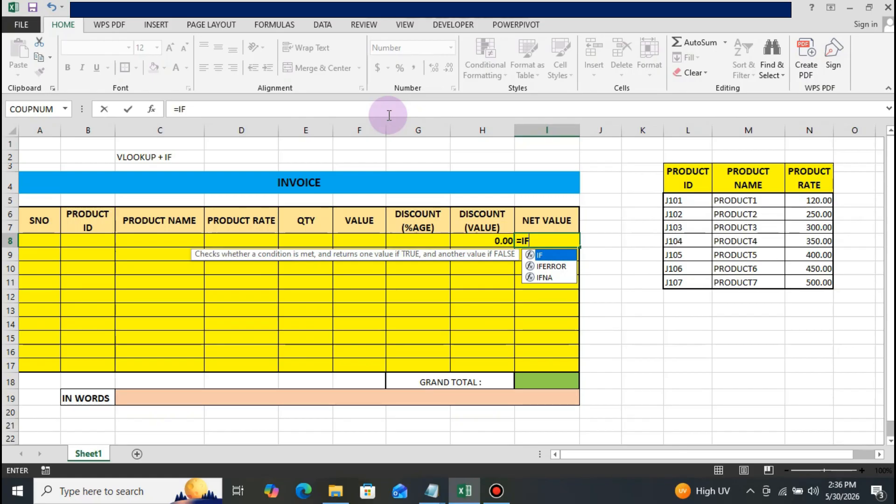
{"action": "type", "text": "E"}
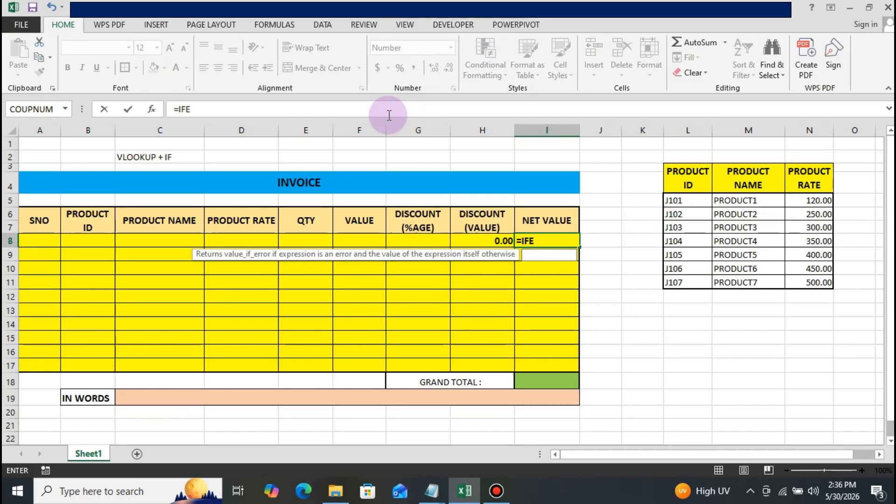
{"action": "key", "text": "BackSpace"}
{"action": "type", "text": "(E"}
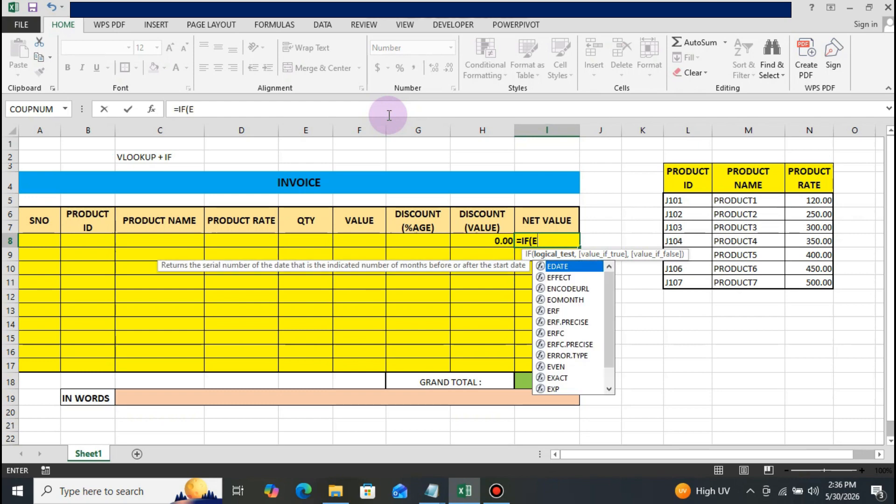
{"action": "type", "text": "8>"}
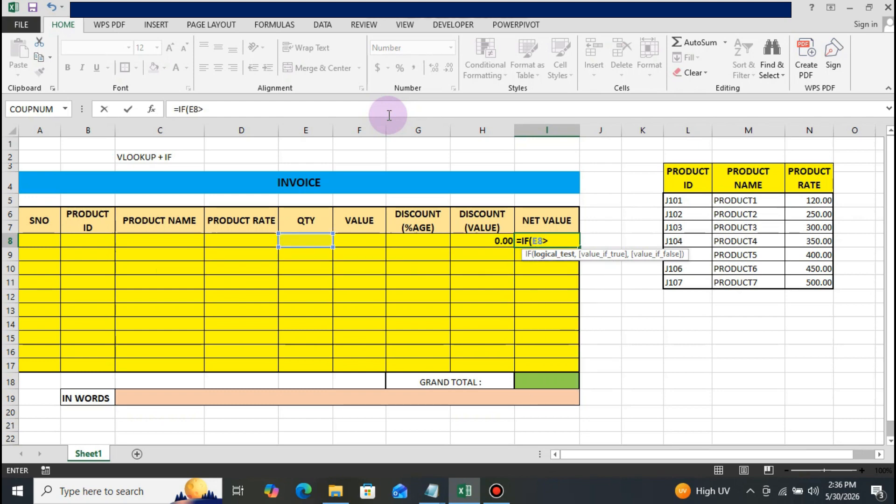
{"action": "type", "text": "0,"}
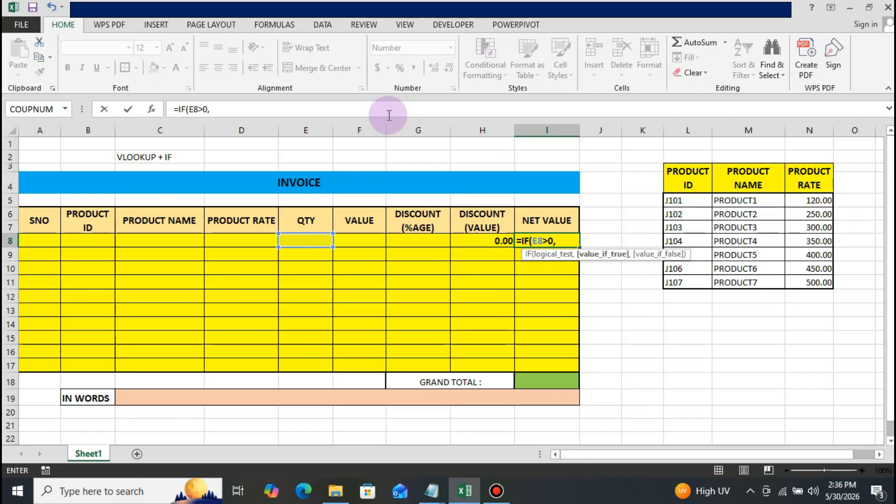
{"action": "type", "text": "F8"}
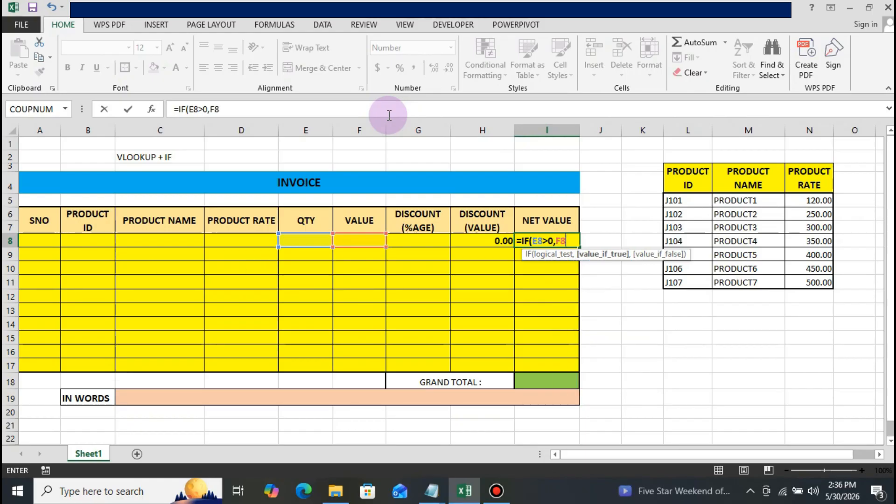
{"action": "type", "text": "-"}
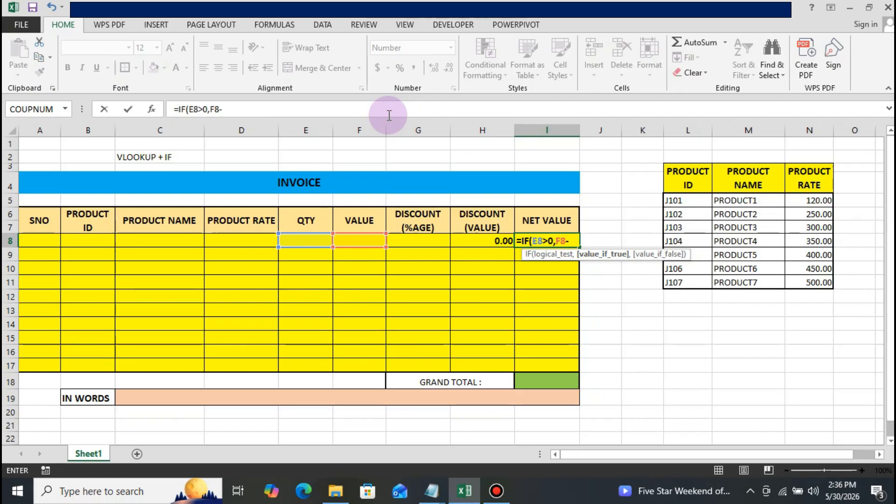
{"action": "type", "text": "H"}
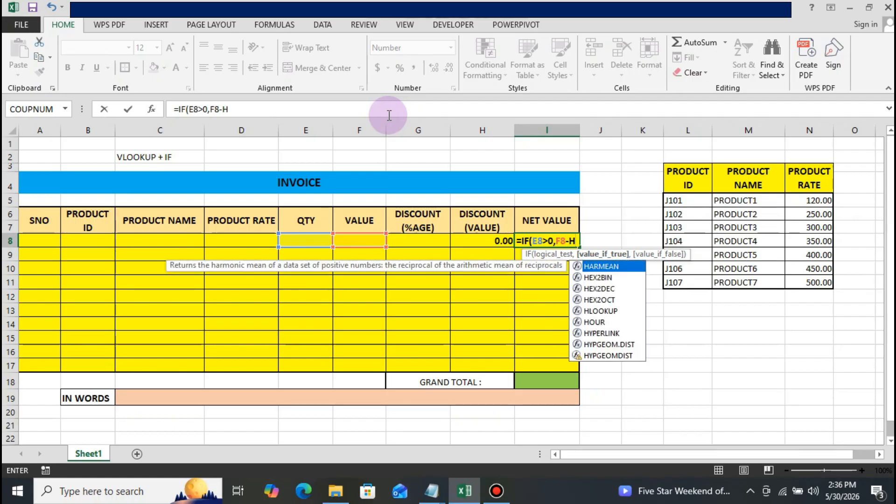
{"action": "type", "text": "8"}
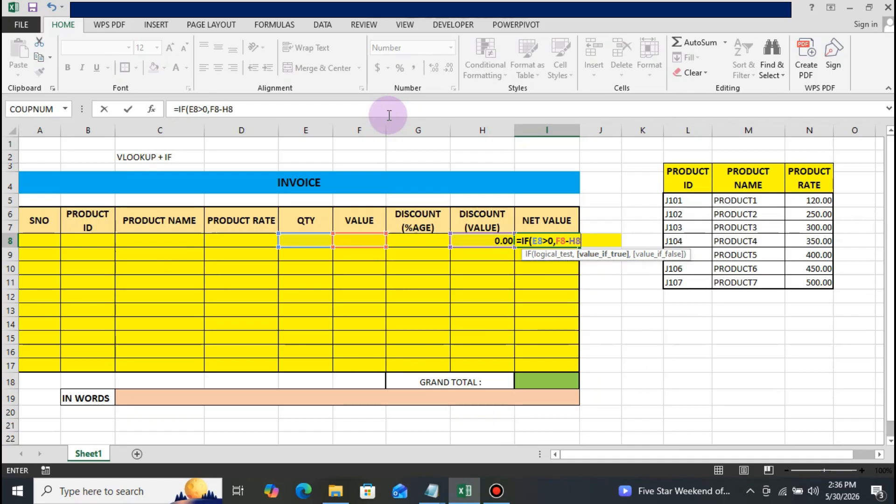
{"action": "type", "text": ","}
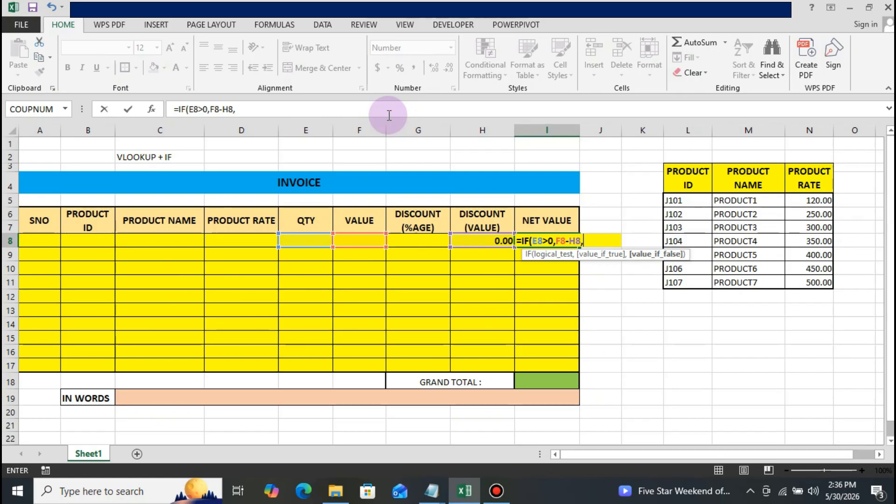
{"action": "type", "text": "0"}
Complete the I8 formula with F8-H8 as value-if-true and 0 as value-if-false, and enter it.
{"action": "type", "text": ")"}
{"action": "key", "text": "Return"}
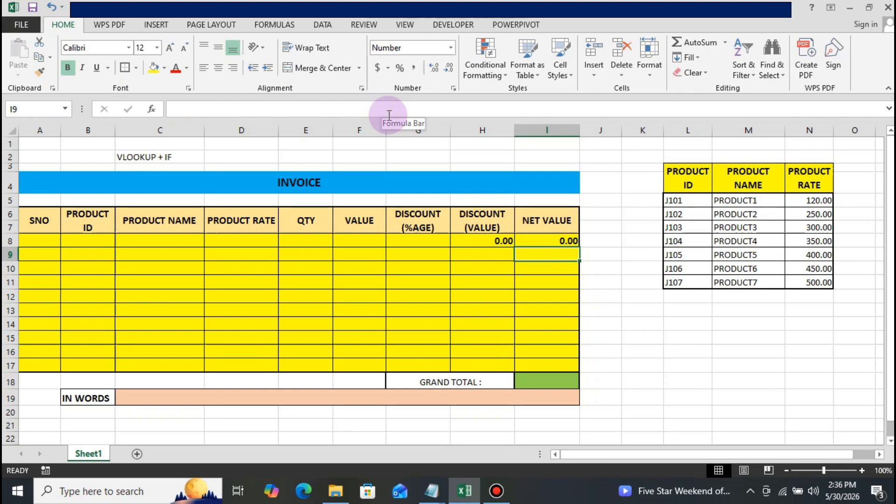
Copy the first invoice row's cells from Product Name to Net Value (C8:I8).
{"action": "key", "text": "Left"}
{"action": "key", "text": "Left"}
{"action": "key", "text": "Left"}
{"action": "key", "text": "Left"}
{"action": "key", "text": "Left"}
{"action": "key", "text": "Left"}
{"action": "key", "text": "Left"}
{"action": "key", "text": "Left"}
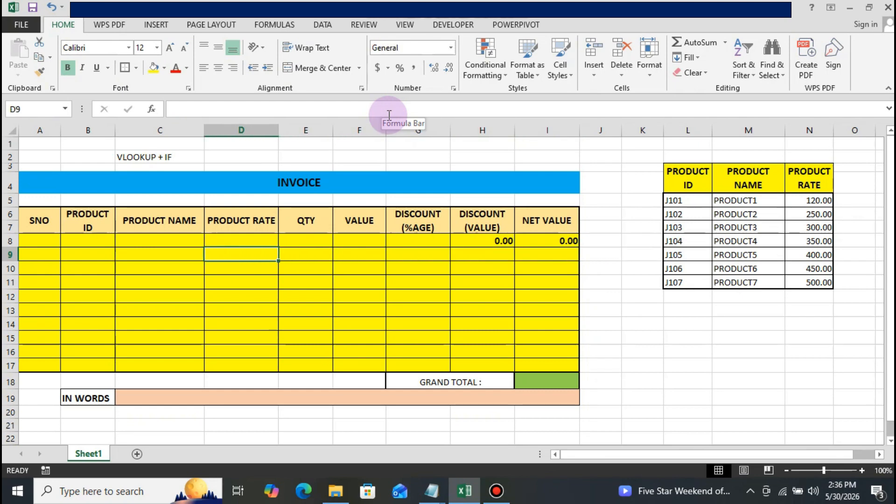
{"action": "key", "text": "Up"}
{"action": "key", "text": "Right"}
{"action": "key", "text": "Right"}
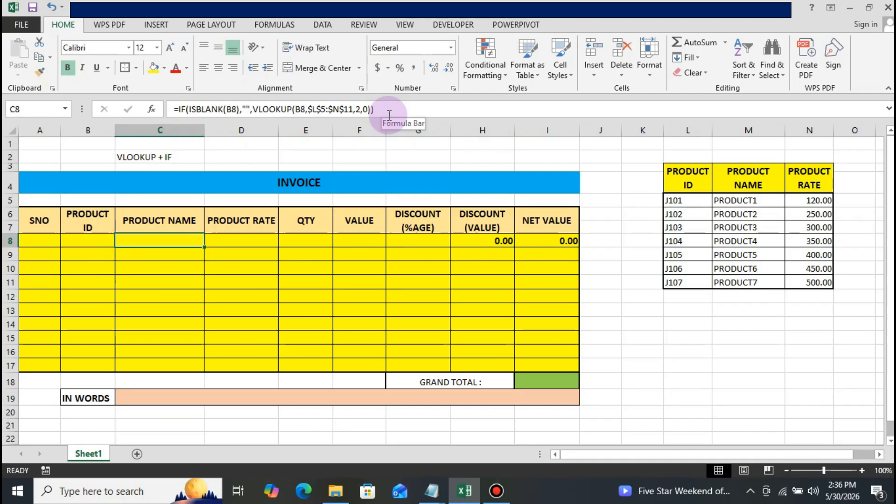
{"action": "key", "text": "shift+Right"}
{"action": "key", "text": "shift+Right"}
{"action": "key", "text": "shift+Right"}
{"action": "key", "text": "shift+Right"}
{"action": "key", "text": "shift+Right"}
{"action": "key", "text": "shift+Right"}
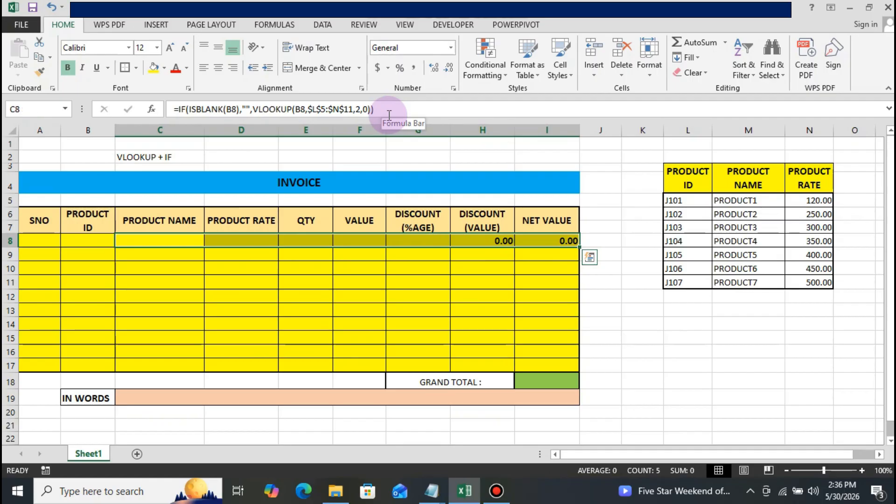
{"action": "key", "text": "ctrl+c"}
Paste the copied row formulas into the remaining invoice rows 9 to 17, starting from column C.
{"action": "key", "text": "Down"}
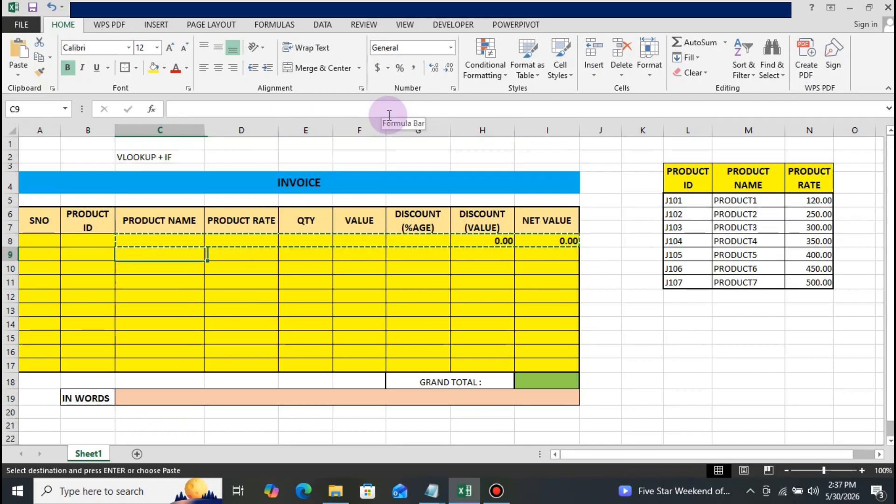
{"action": "key", "text": "shift+Down"}
{"action": "key", "text": "shift+Down"}
{"action": "key", "text": "shift+Down"}
{"action": "key", "text": "shift+Down"}
{"action": "key", "text": "shift+Down"}
{"action": "key", "text": "shift+Down"}
{"action": "key", "text": "shift+Down"}
{"action": "key", "text": "shift+Down"}
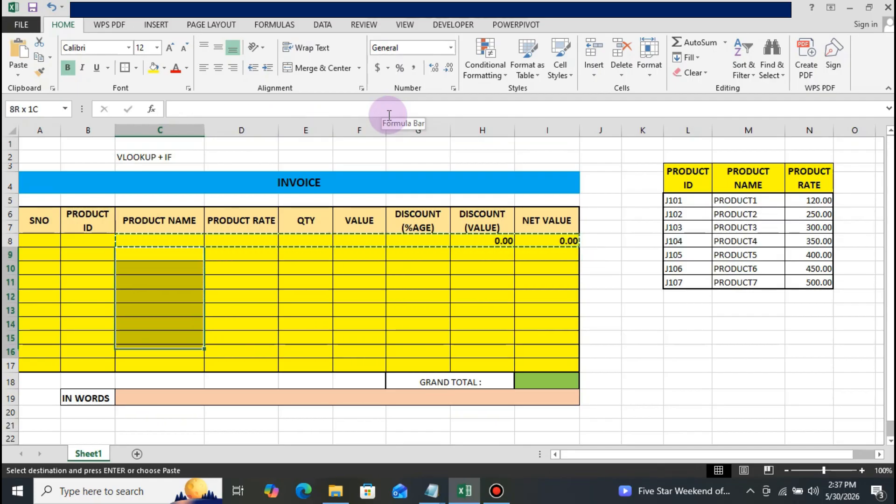
{"action": "key", "text": "Return"}
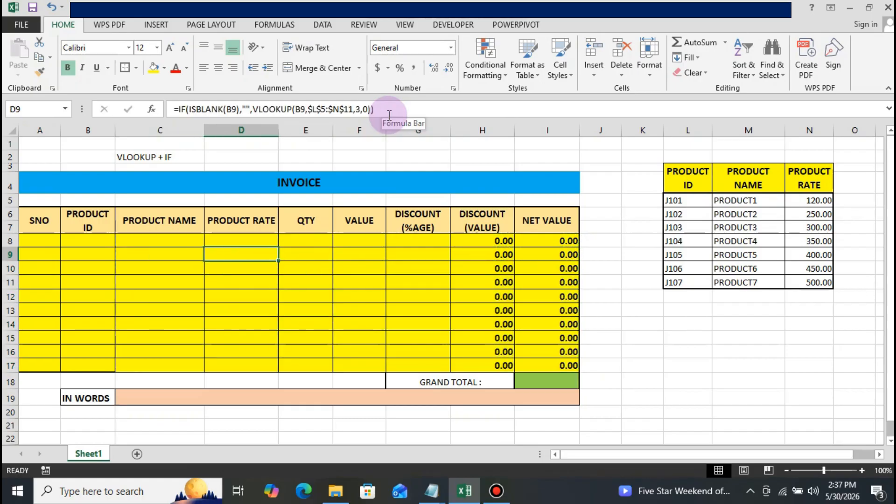
{"action": "key", "text": "Left"}
{"action": "key", "text": "Up"}
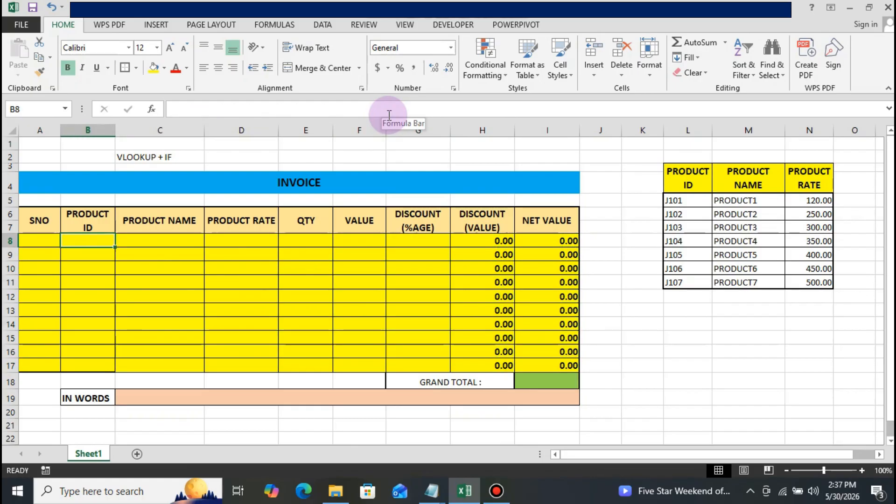
{"action": "key", "text": "Down"}
{"action": "key", "text": "Down"}
{"action": "key", "text": "Down"}
{"action": "key", "text": "Down"}
{"action": "key", "text": "Down"}
{"action": "key", "text": "Down"}
{"action": "key", "text": "Down"}
{"action": "key", "text": "Down"}
{"action": "key", "text": "Down"}
{"action": "key", "text": "Down"}
{"action": "key", "text": "Down"}
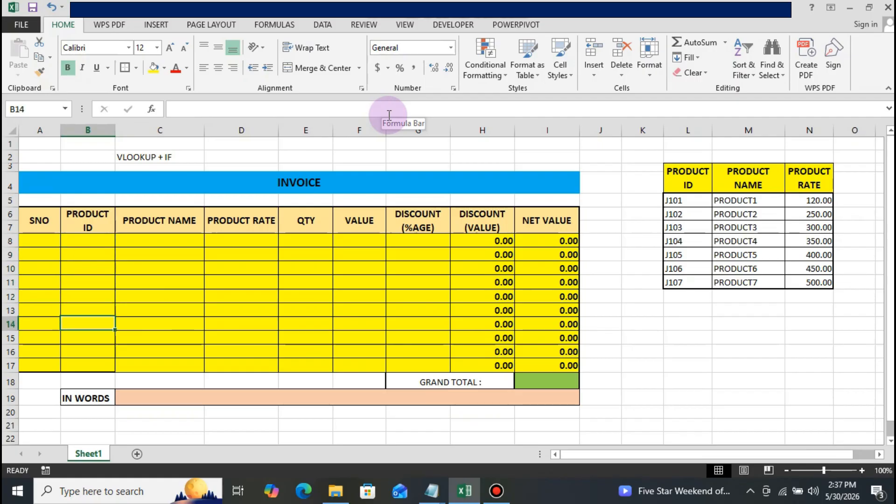
Begin a ROUND formula in the Grand Total cell I18.
{"action": "key", "text": "Right"}
{"action": "key", "text": "Right"}
{"action": "key", "text": "Right"}
{"action": "key", "text": "Right"}
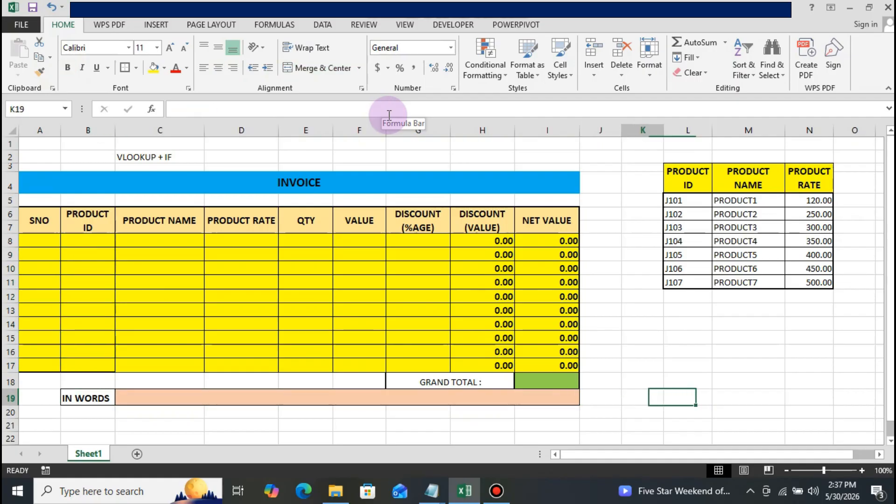
{"action": "key", "text": "Left"}
{"action": "key", "text": "Left"}
{"action": "key", "text": "Left"}
{"action": "key", "text": "Up"}
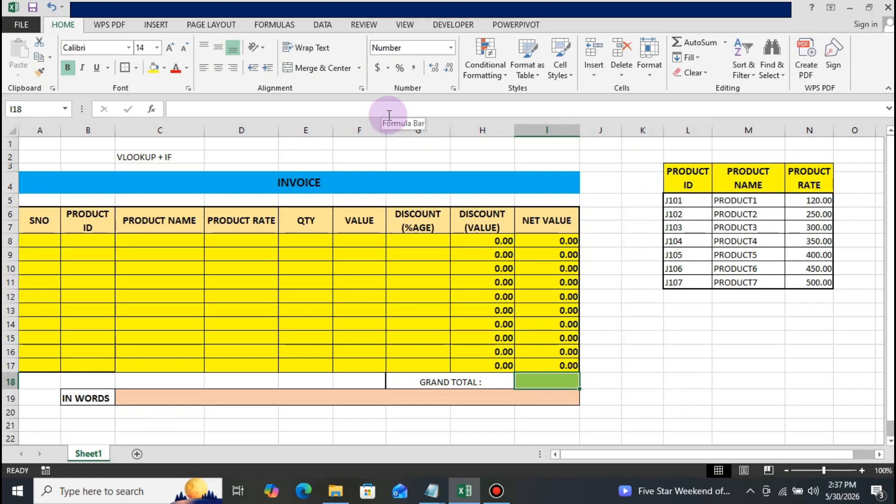
{"action": "type", "text": "="}
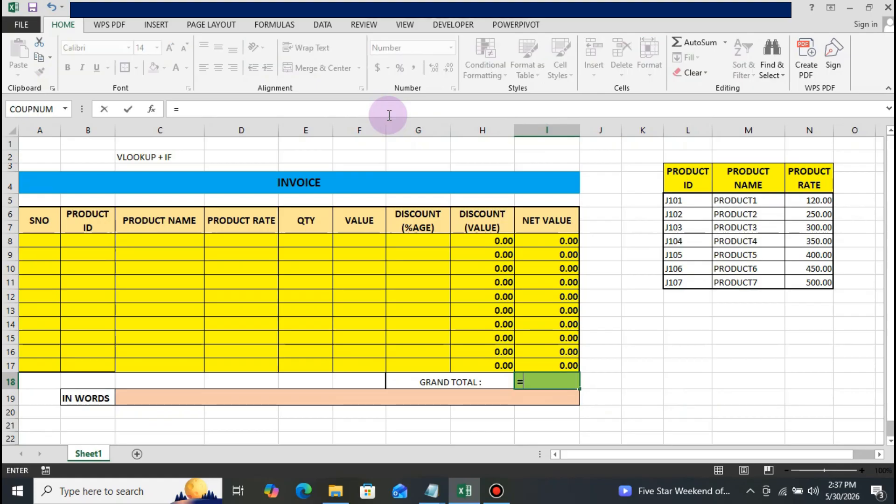
{"action": "type", "text": "R"}
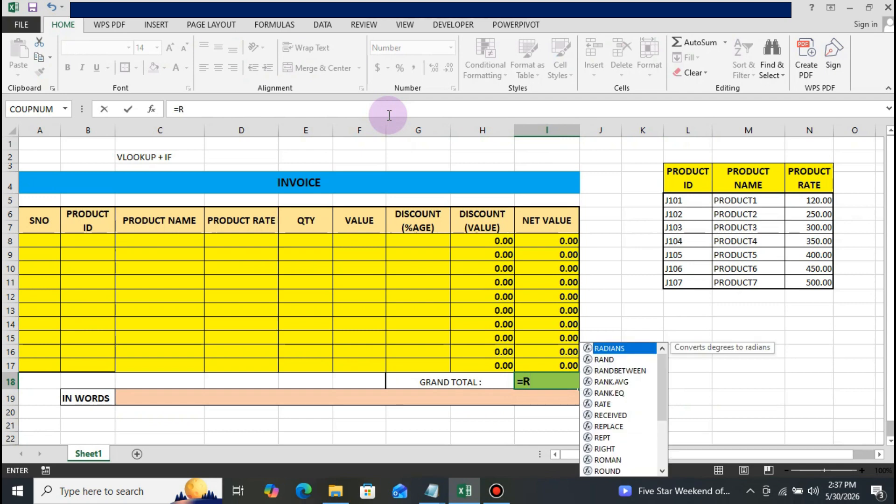
{"action": "type", "text": "OUND("}
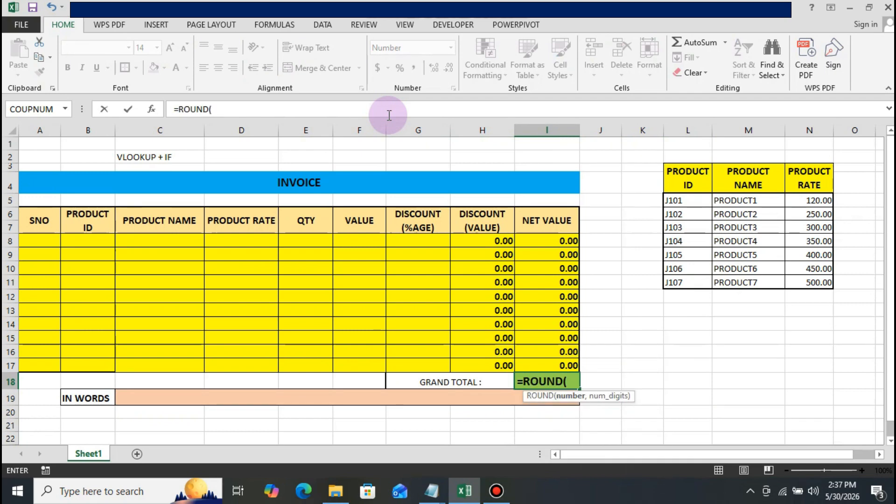
{"action": "type", "text": "SUM"}
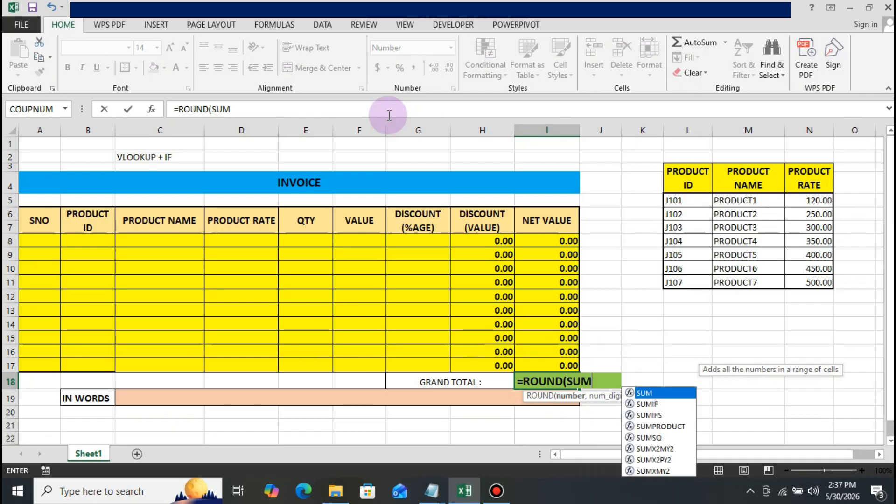
{"action": "type", "text": "("}
Nest SUM(I8:I17) as the number argument of the Grand Total's ROUND formula, covering all Net Value rows.
{"action": "key", "text": "Up"}
{"action": "key", "text": "Up"}
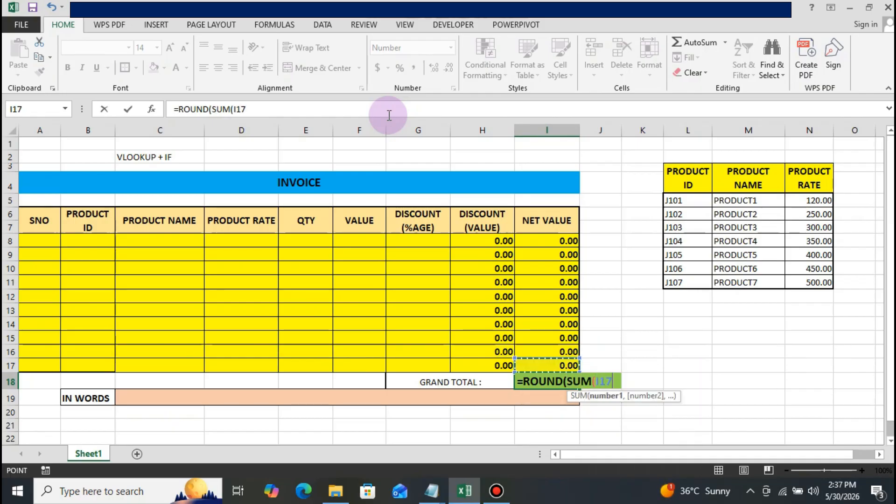
{"action": "key", "text": "Up"}
{"action": "key", "text": "Up"}
{"action": "key", "text": "Up"}
{"action": "key", "text": "Up"}
{"action": "key", "text": "Up"}
{"action": "key", "text": "Up"}
{"action": "key", "text": "Up"}
{"action": "key", "text": "Up"}
{"action": "key", "text": "shift+Down"}
{"action": "key", "text": "shift+Down"}
{"action": "key", "text": "shift+Down"}
{"action": "key", "text": "shift+Down"}
{"action": "key", "text": "shift+Down"}
{"action": "key", "text": "shift+Down"}
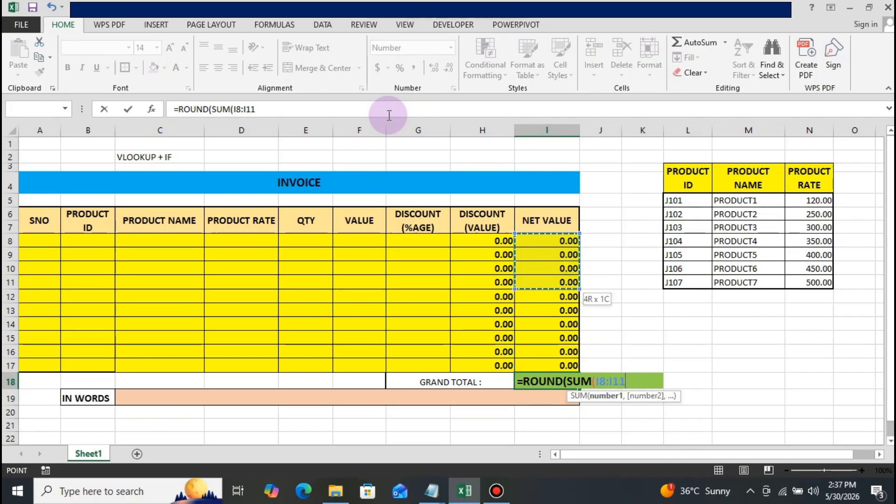
{"action": "key", "text": "shift+Down"}
{"action": "key", "text": "shift+Down"}
{"action": "key", "text": "shift+Down"}
{"action": "type", "text": ")"}
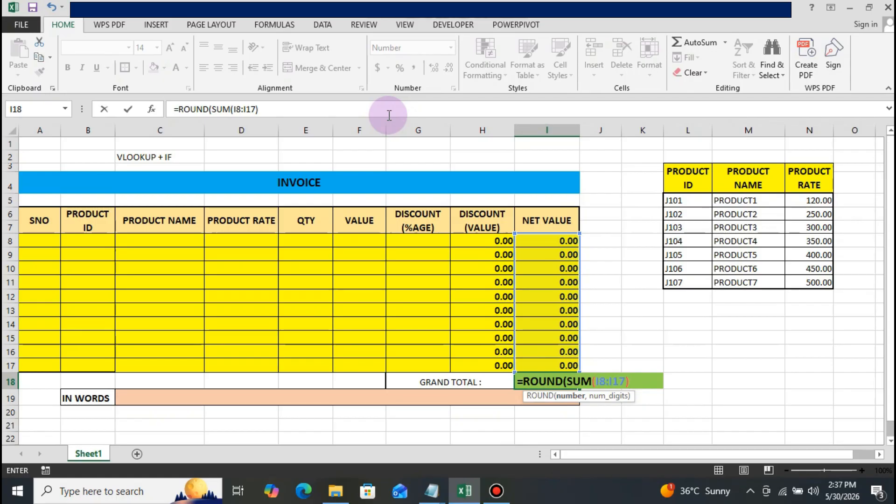
{"action": "type", "text": ",0"}
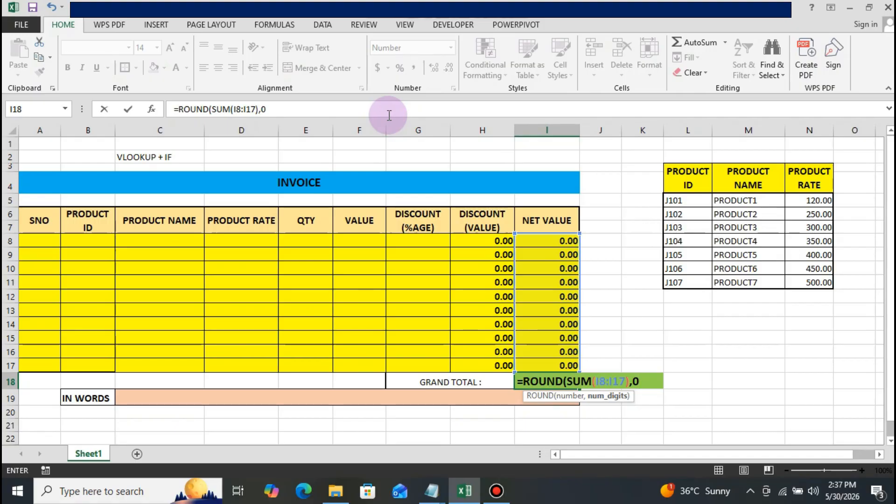
{"action": "type", "text": ")"}
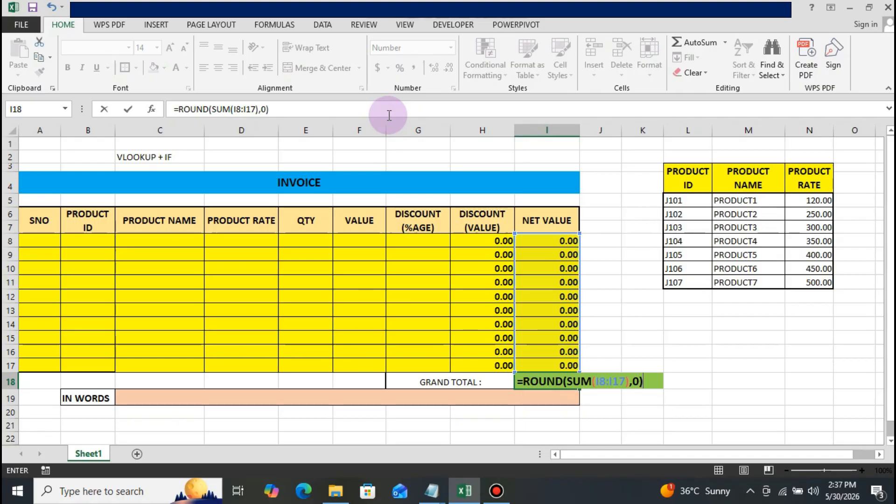
Complete the Grand Total formula with 0 as the number of digits and enter it.
{"action": "key", "text": "Return"}
{"action": "key", "text": "Up"}
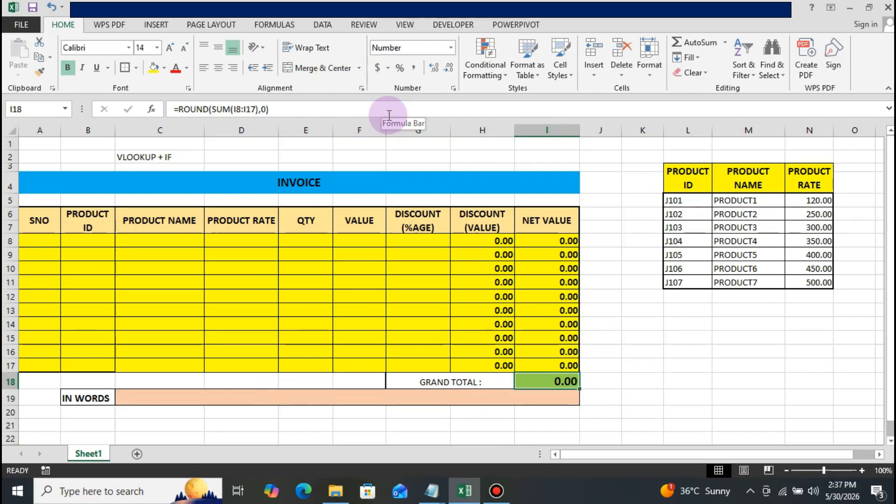
Enter the product ID J102 in the first invoice row, cell B8.
{"action": "key", "text": "Left"}
{"action": "key", "text": "Left"}
{"action": "key", "text": "Left"}
{"action": "key", "text": "Left"}
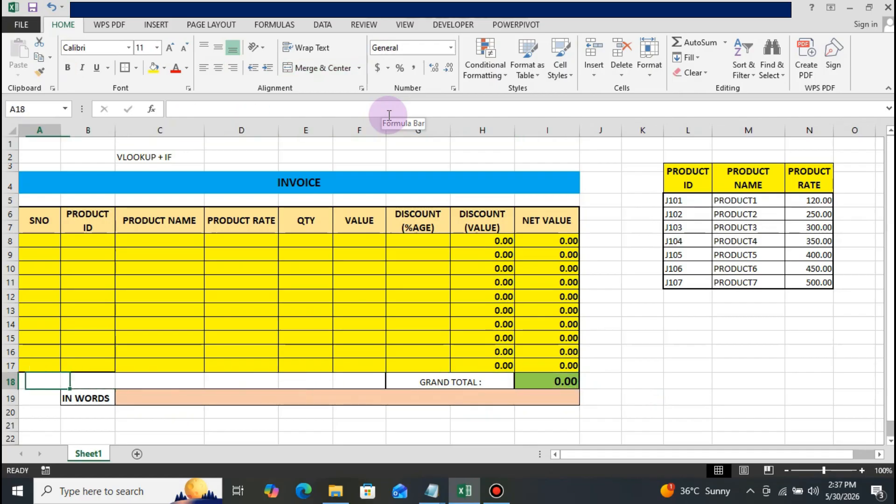
{"action": "key", "text": "Up"}
{"action": "key", "text": "Up"}
{"action": "key", "text": "Up"}
{"action": "key", "text": "Up"}
{"action": "key", "text": "Up"}
{"action": "key", "text": "Up"}
{"action": "key", "text": "Up"}
{"action": "key", "text": "Up"}
{"action": "key", "text": "Up"}
{"action": "key", "text": "Up"}
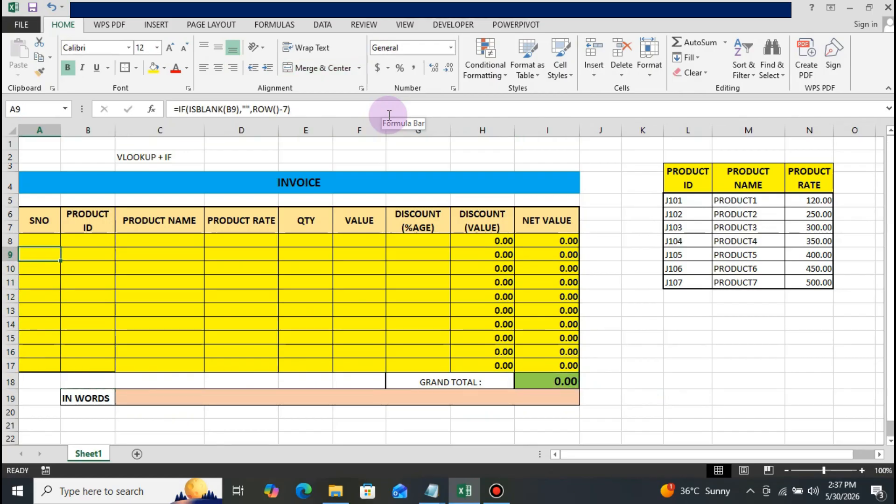
{"action": "key", "text": "Right"}
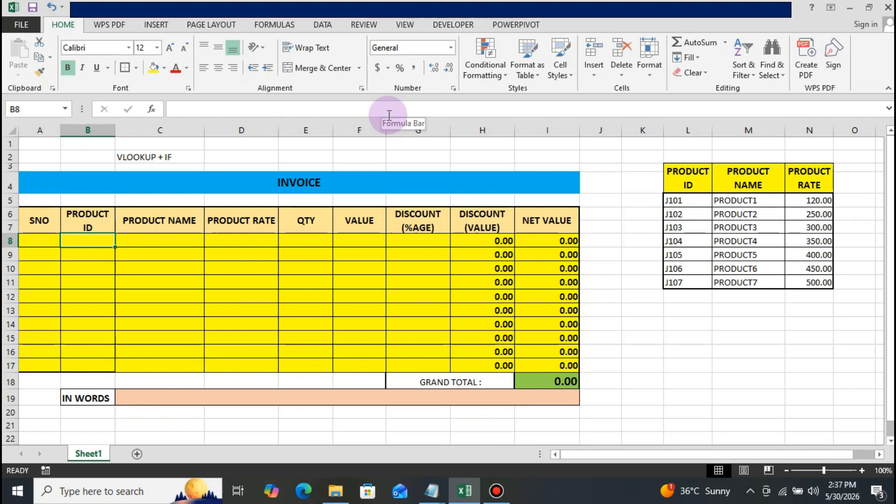
{"action": "type", "text": "J"}
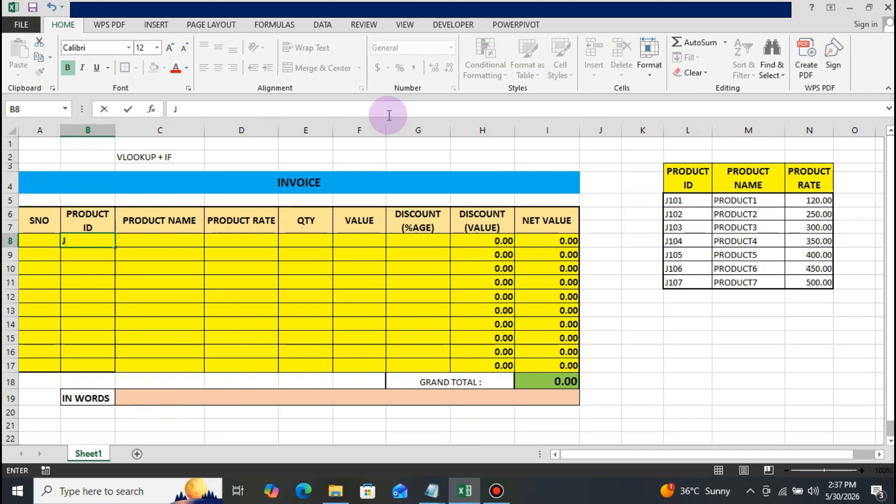
{"action": "type", "text": "102"}
{"action": "key", "text": "Return"}
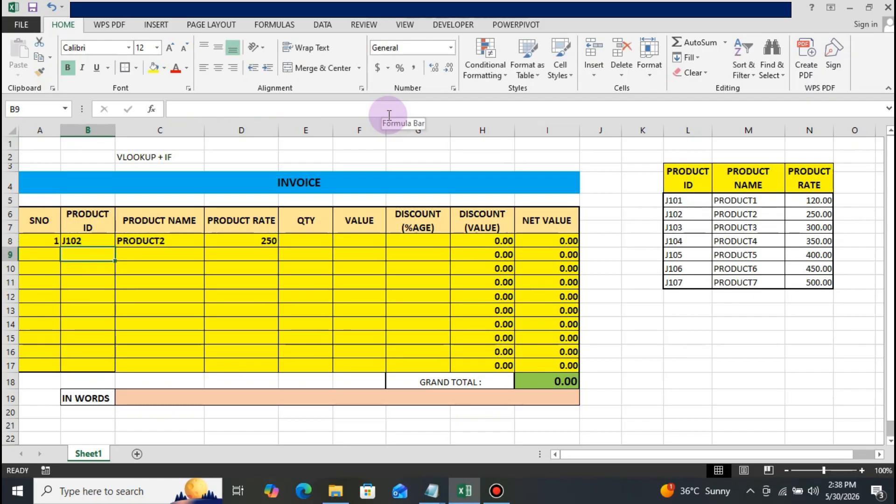
Enter a quantity of 10 for the first invoice row in cell E8.
{"action": "key", "text": "Up"}
{"action": "key", "text": "Right"}
{"action": "key", "text": "Right"}
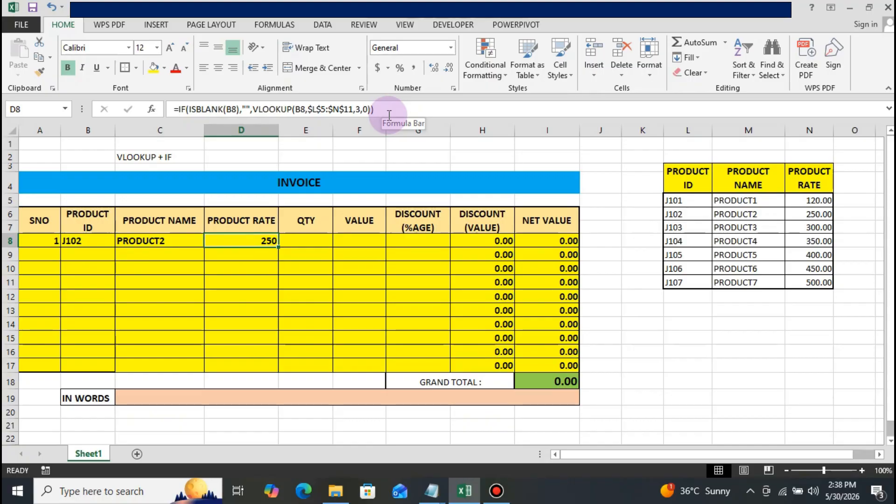
{"action": "key", "text": "Right"}
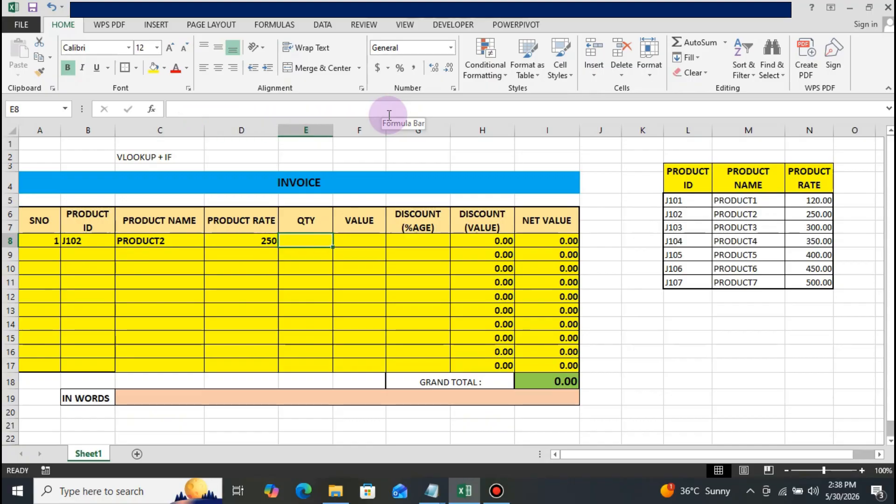
{"action": "type", "text": "10"}
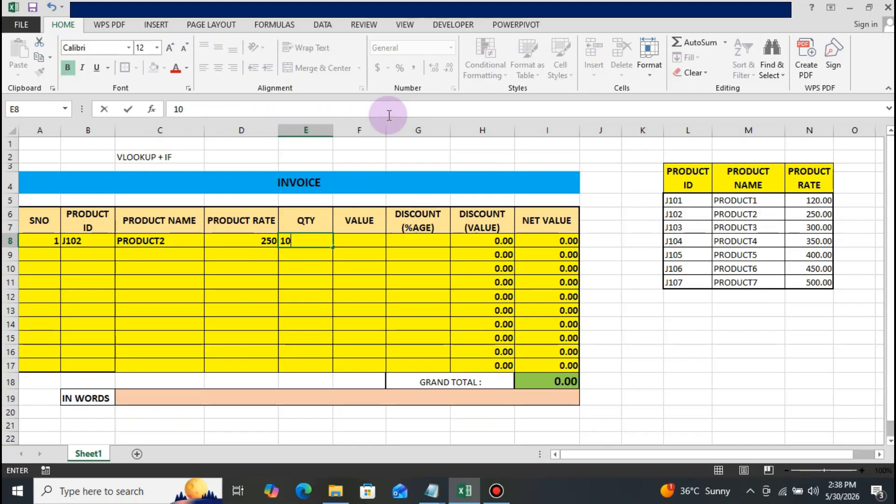
{"action": "key", "text": "Return"}
Examine the first row's value, discount and net value cells, and the Grand Total cell I18.
{"action": "key", "text": "Up"}
{"action": "key", "text": "Right"}
{"action": "key", "text": "Right"}
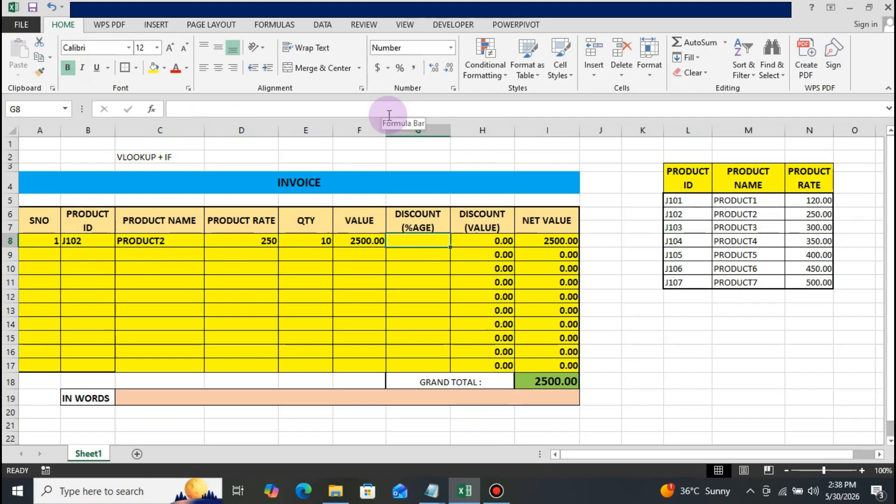
{"action": "key", "text": "Right"}
{"action": "key", "text": "Right"}
{"action": "key", "text": "Left"}
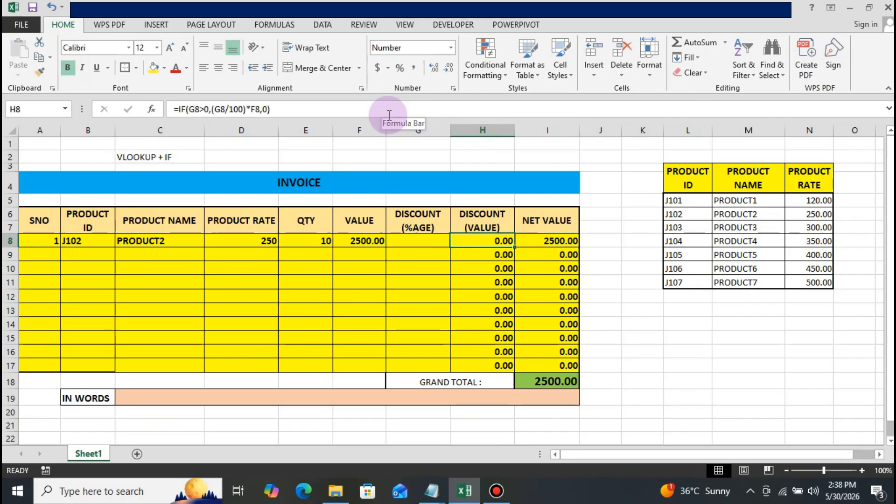
{"action": "key", "text": "Left"}
{"action": "key", "text": "Left"}
{"action": "key", "text": "Left"}
{"action": "key", "text": "Right"}
{"action": "key", "text": "Right"}
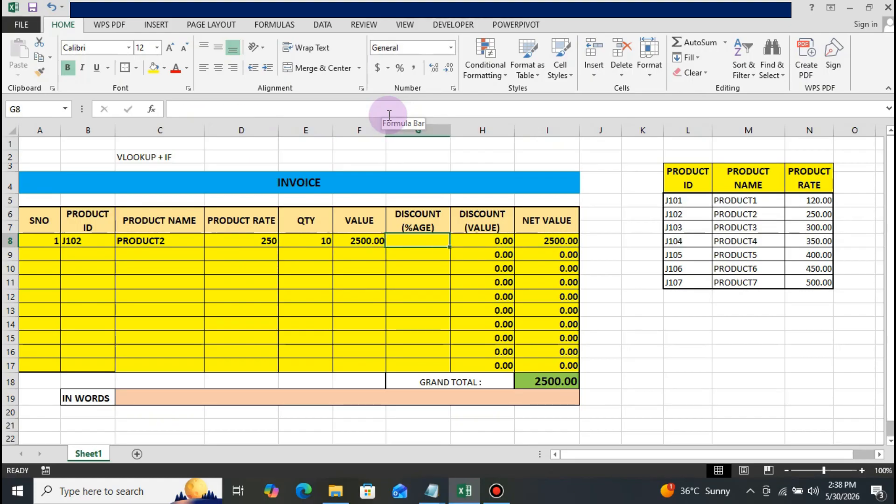
{"action": "key", "text": "Right"}
{"action": "key", "text": "Right"}
{"action": "key", "text": "Down"}
{"action": "key", "text": "Down"}
{"action": "key", "text": "Down"}
{"action": "key", "text": "Down"}
{"action": "key", "text": "Down"}
{"action": "key", "text": "Down"}
{"action": "key", "text": "Down"}
{"action": "key", "text": "Down"}
{"action": "key", "text": "Down"}
{"action": "key", "text": "Down"}
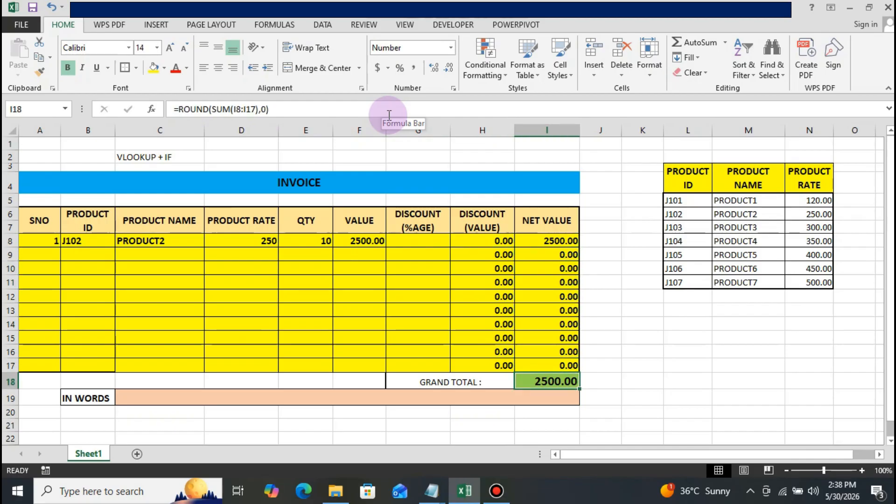
Enter the product ID J103 in the second invoice row, cell B9.
{"action": "key", "text": "Up"}
{"action": "key", "text": "Up"}
{"action": "key", "text": "Up"}
{"action": "key", "text": "Up"}
{"action": "key", "text": "Up"}
{"action": "key", "text": "Up"}
{"action": "key", "text": "Up"}
{"action": "key", "text": "Up"}
{"action": "key", "text": "Up"}
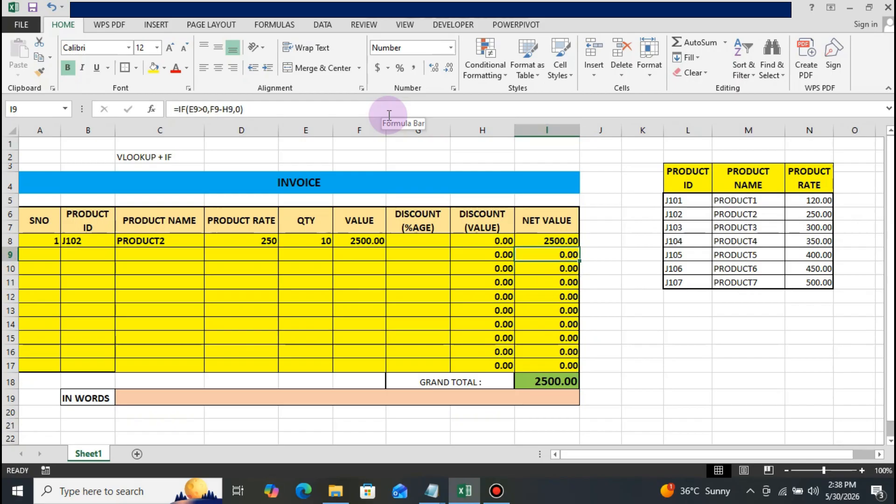
{"action": "key", "text": "Left"}
{"action": "key", "text": "Left"}
{"action": "key", "text": "Left"}
{"action": "key", "text": "Left"}
{"action": "key", "text": "Left"}
{"action": "key", "text": "Left"}
{"action": "key", "text": "Left"}
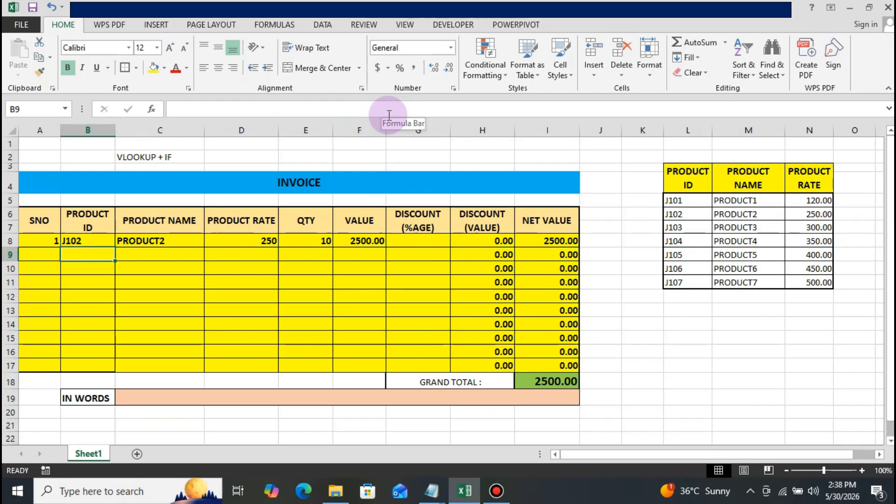
{"action": "type", "text": "J102"}
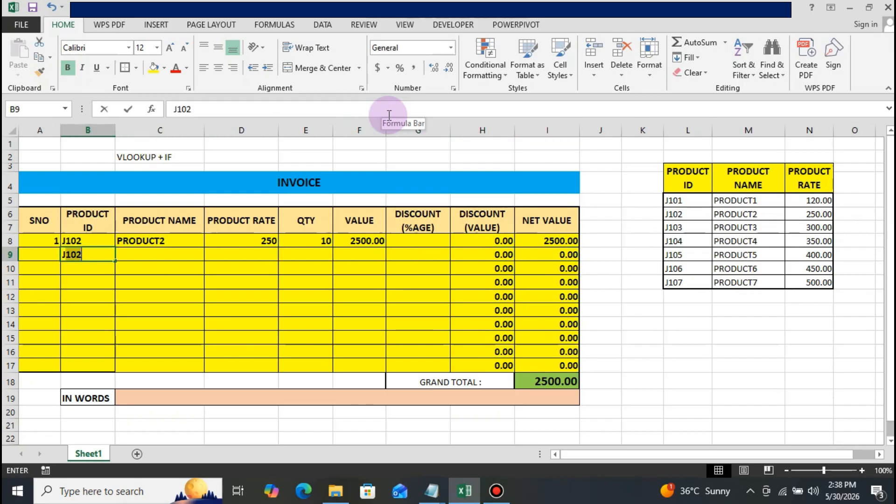
{"action": "type", "text": "3"}
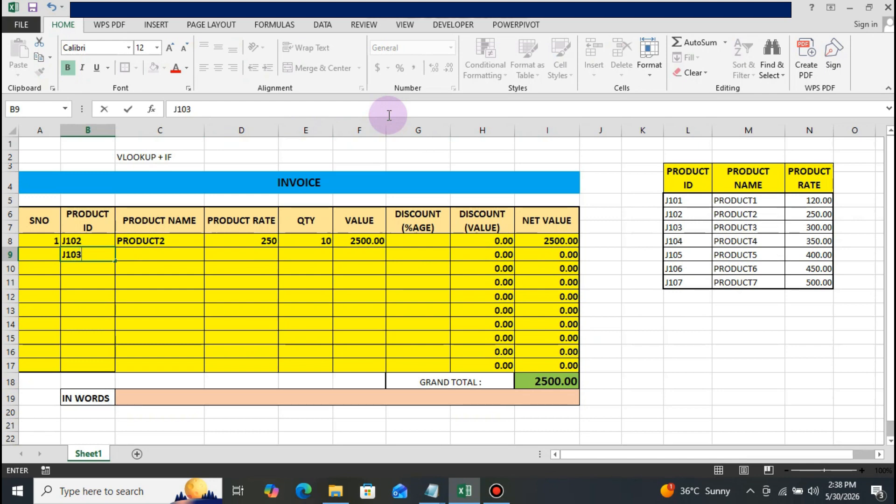
{"action": "key", "text": "Return"}
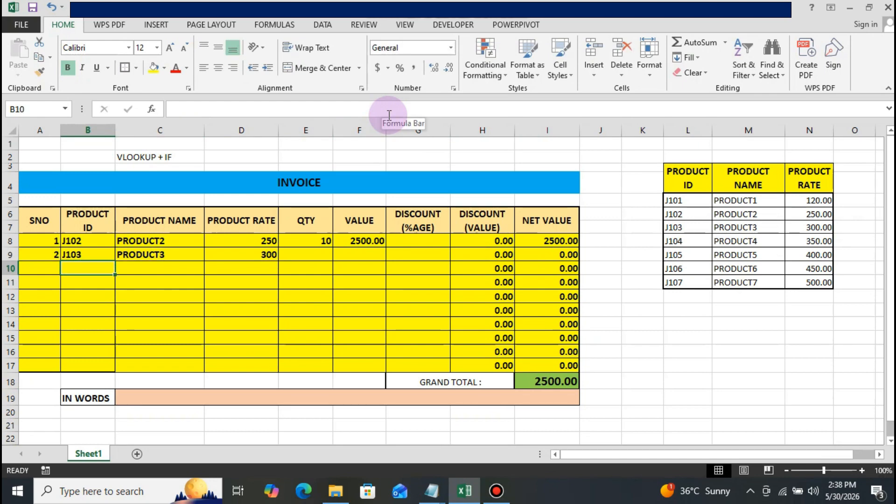
Enter a quantity of 5 for the second invoice row in cell E9.
{"action": "left_click", "coordinate": [308, 256]}
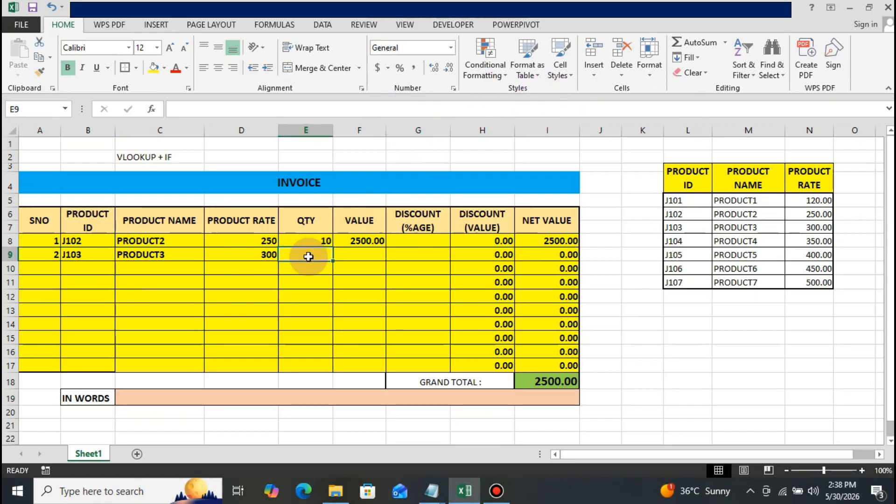
{"action": "type", "text": "5"}
{"action": "key", "text": "Return"}
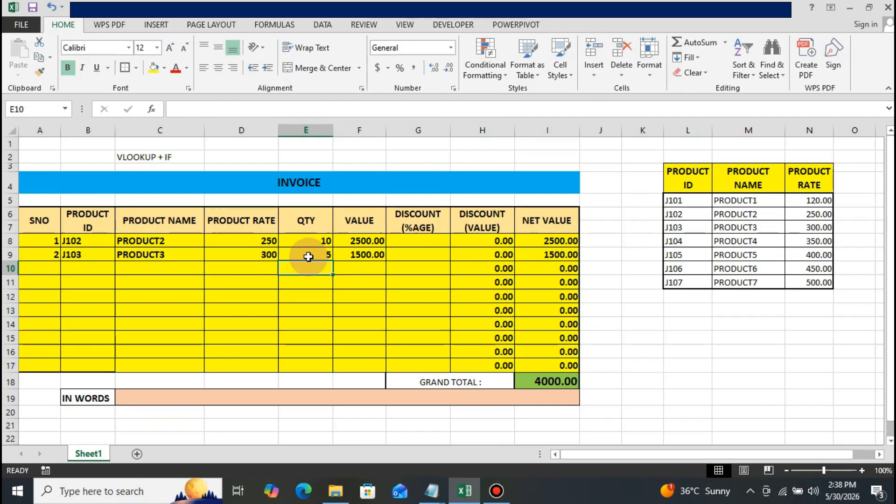
Enter a discount percentage of 10 for the second invoice row in cell G9.
{"action": "left_click", "coordinate": [309, 256]}
{"action": "key", "text": "Right"}
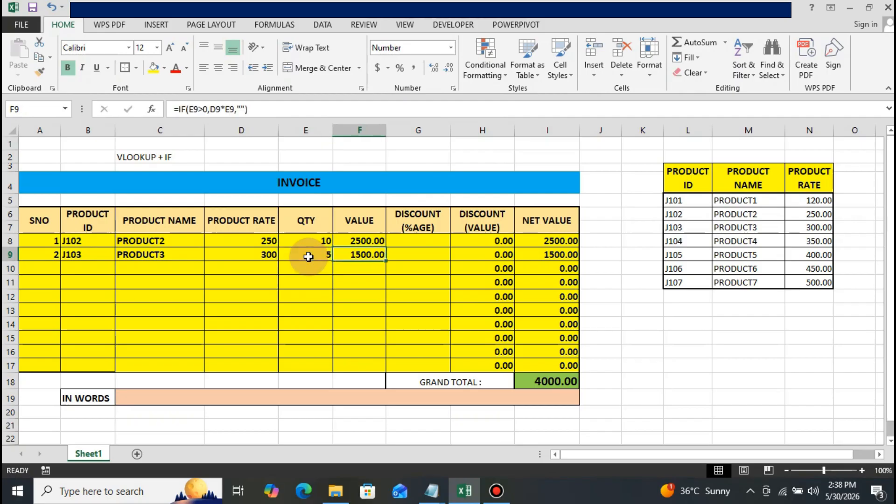
{"action": "key", "text": "Right"}
{"action": "key", "text": "Right"}
{"action": "key", "text": "Right"}
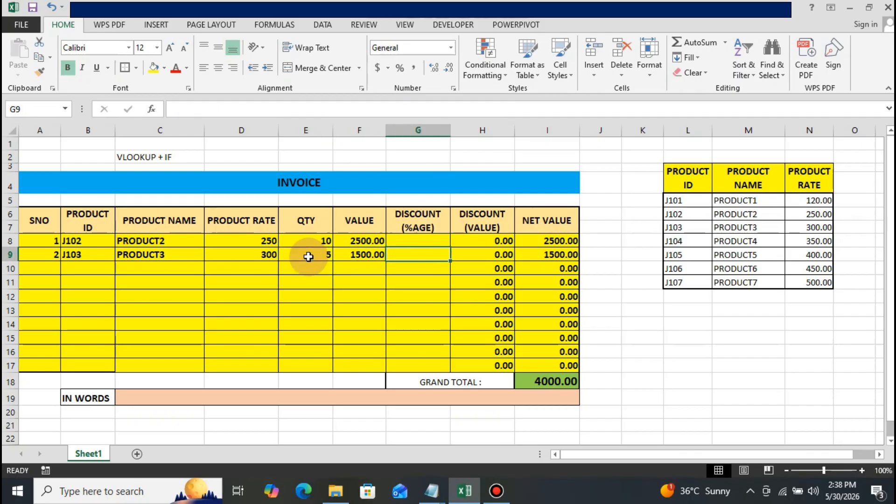
{"action": "key", "text": "Left"}
{"action": "key", "text": "Left"}
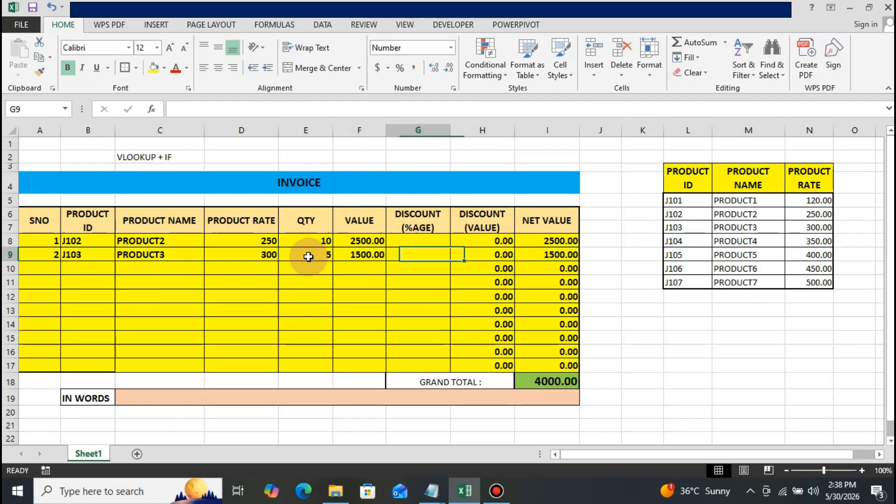
{"action": "type", "text": "10"}
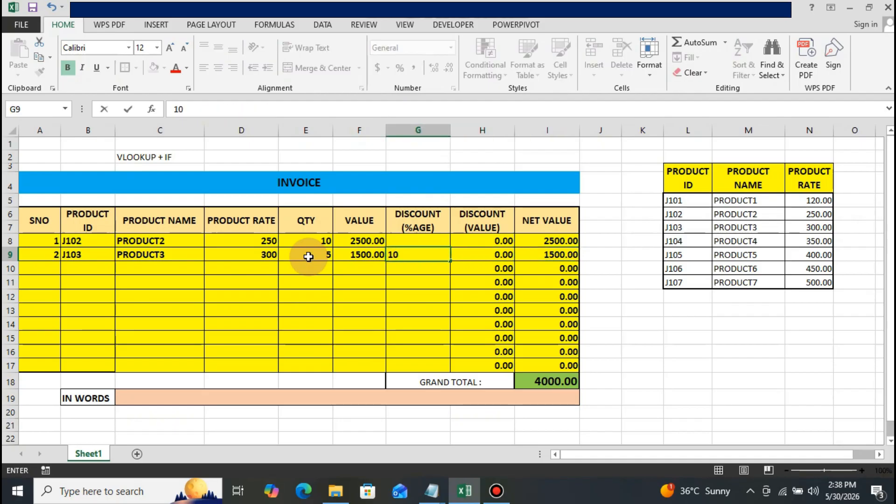
{"action": "key", "text": "Return"}
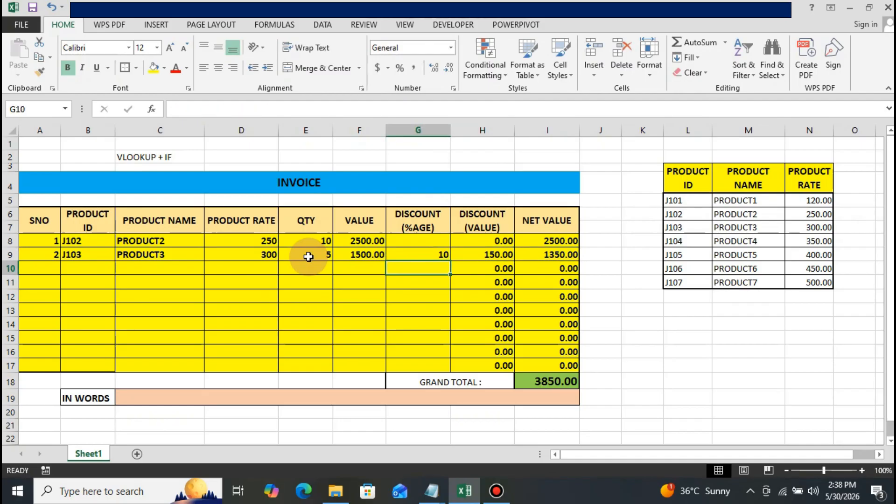
Examine the second row's discount value and net value cells, H9 and I9, and the net value column toward the Grand Total.
{"action": "key", "text": "Up"}
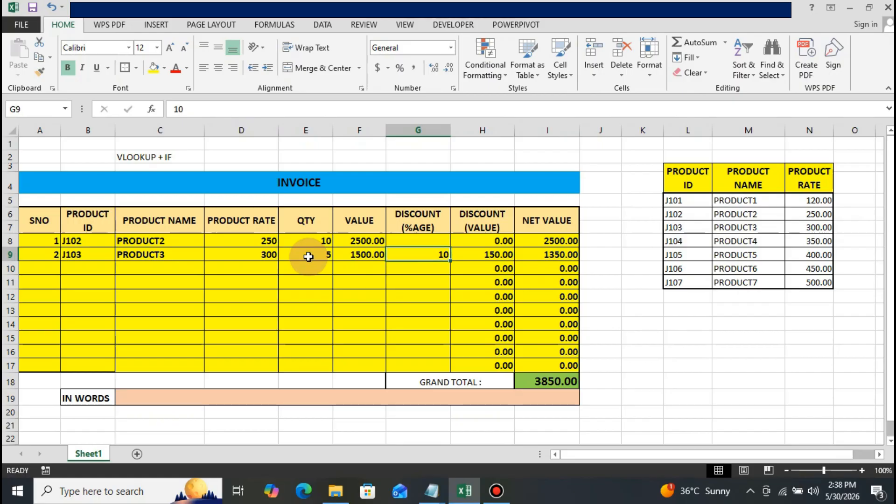
{"action": "key", "text": "Right"}
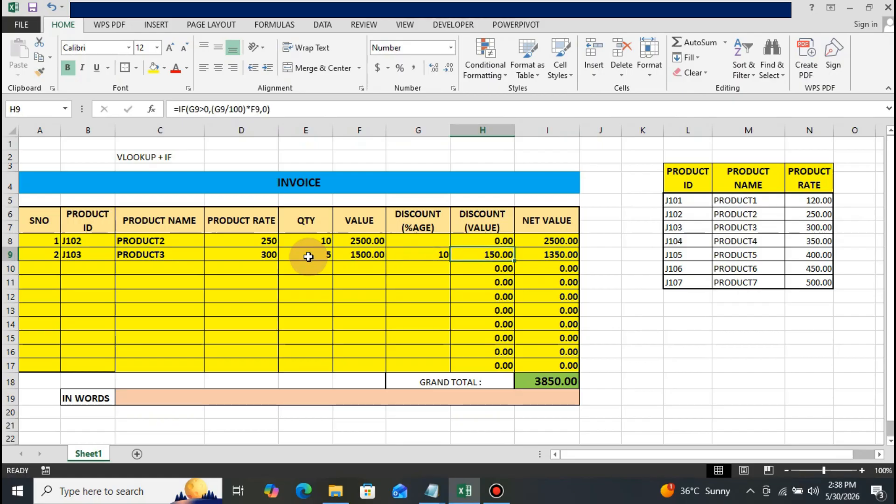
{"action": "key", "text": "Right"}
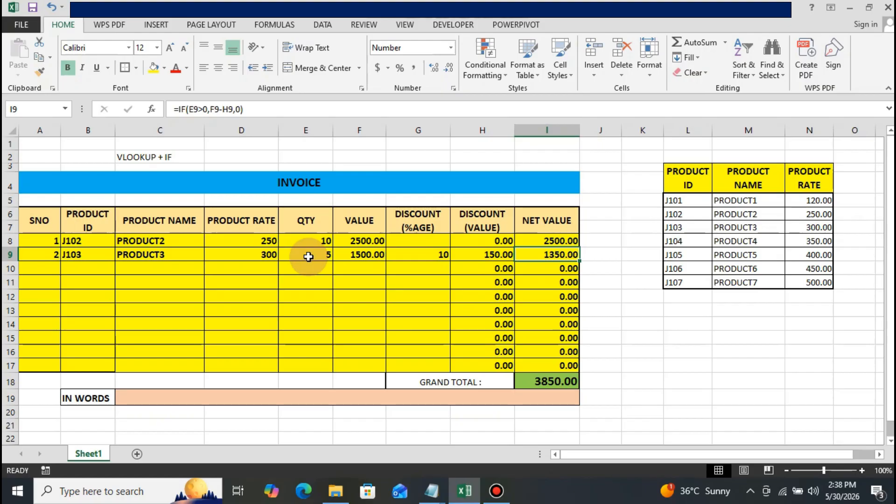
{"action": "key", "text": "Down"}
{"action": "key", "text": "Down"}
{"action": "key", "text": "Down"}
{"action": "key", "text": "Down"}
{"action": "key", "text": "Down"}
{"action": "key", "text": "Down"}
{"action": "key", "text": "Down"}
{"action": "key", "text": "Down"}
{"action": "key", "text": "Down"}
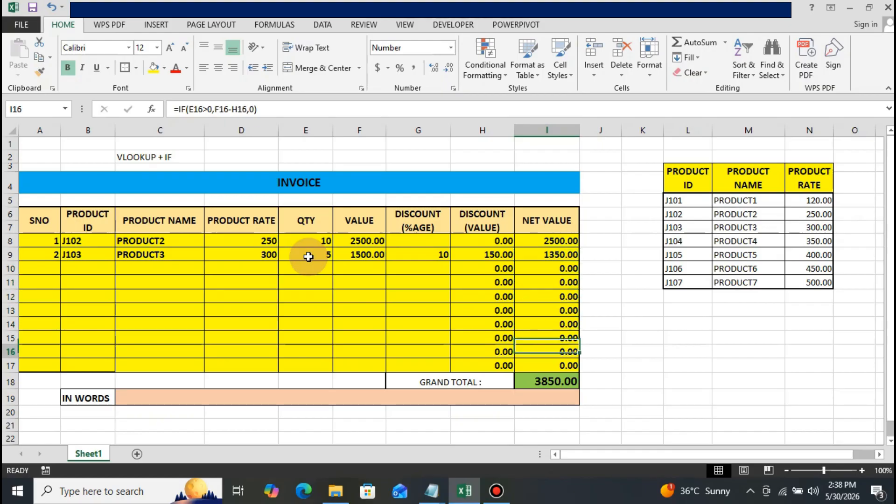
{"action": "key", "text": "Up"}
{"action": "key", "text": "Up"}
{"action": "key", "text": "Up"}
{"action": "key", "text": "Up"}
{"action": "key", "text": "Up"}
{"action": "key", "text": "Up"}
{"action": "key", "text": "Up"}
{"action": "key", "text": "Up"}
{"action": "key", "text": "Up"}
Enter the product ID J107 in the third invoice row, cell B10.
{"action": "key", "text": "Left"}
{"action": "key", "text": "Left"}
{"action": "key", "text": "Left"}
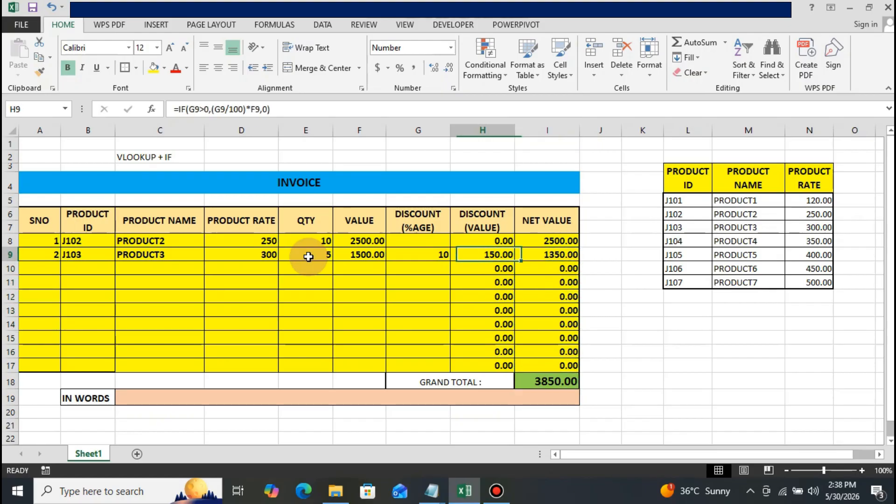
{"action": "key", "text": "Left"}
{"action": "key", "text": "Left"}
{"action": "key", "text": "Left"}
{"action": "key", "text": "Left"}
{"action": "key", "text": "Left"}
{"action": "key", "text": "Down"}
{"action": "key", "text": "Right"}
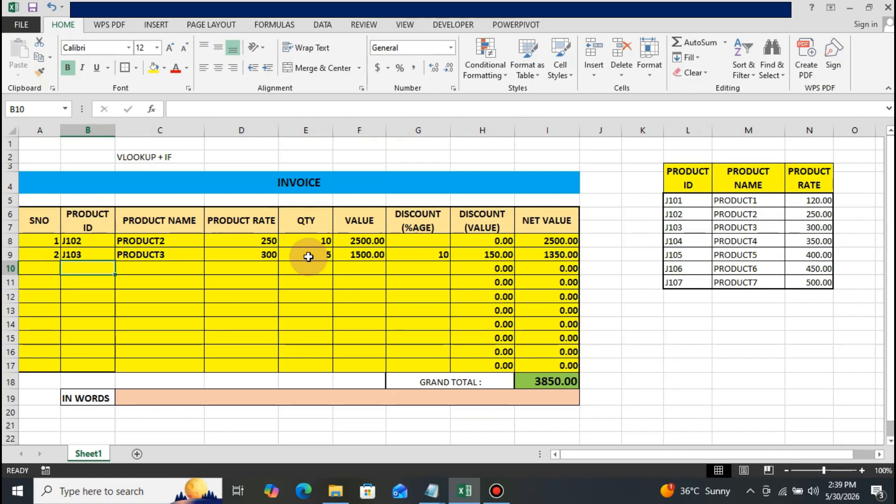
{"action": "type", "text": "J"}
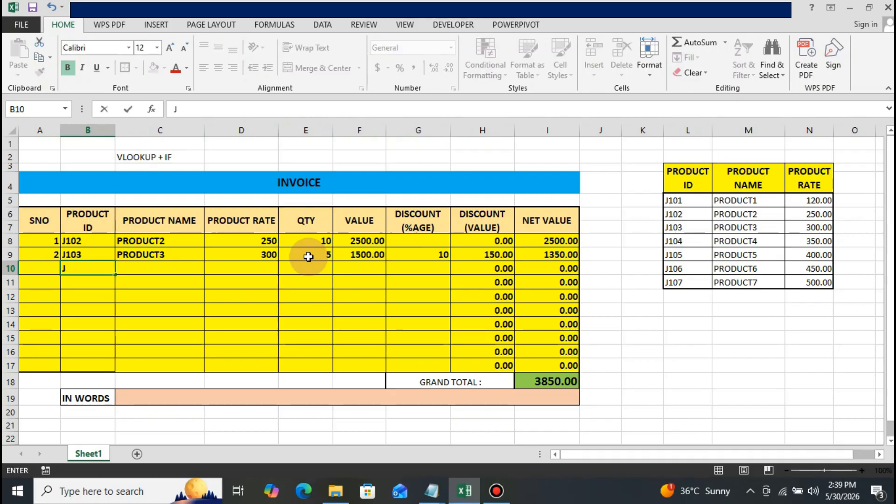
{"action": "type", "text": "107"}
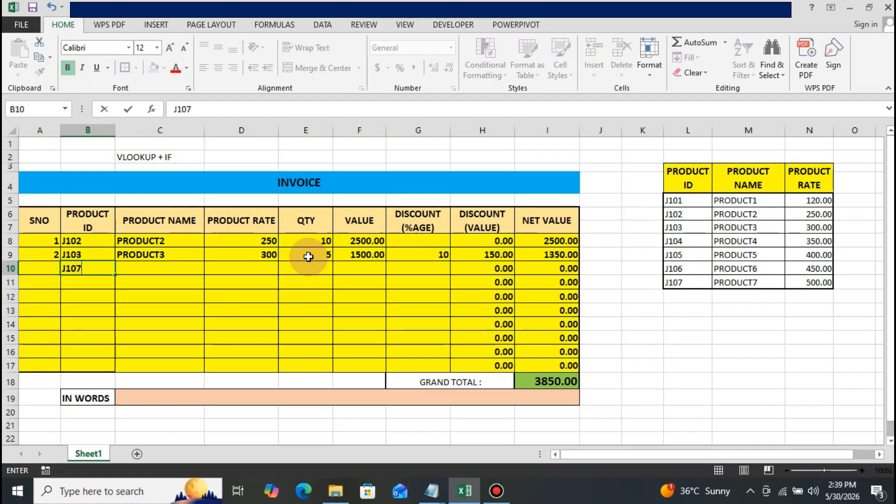
{"action": "key", "text": "Return"}
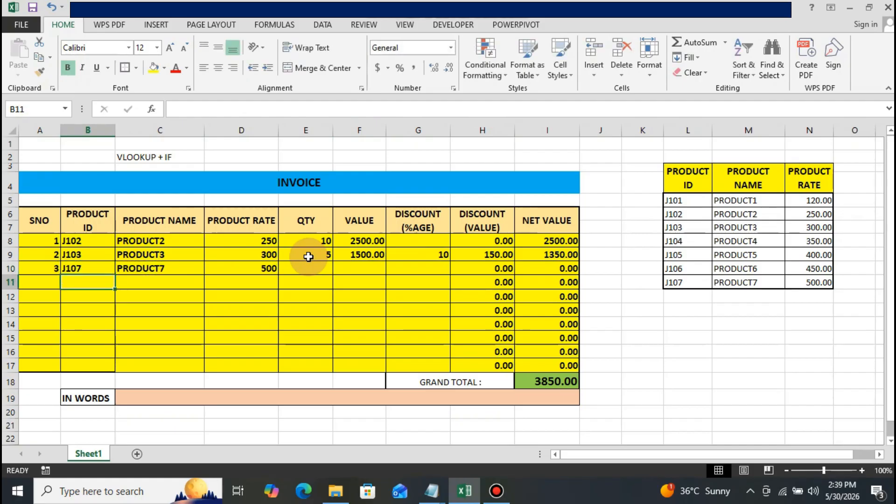
Enter a quantity of 2 for the third invoice row in cell E10.
{"action": "key", "text": "Up"}
{"action": "key", "text": "Right"}
{"action": "key", "text": "Right"}
{"action": "key", "text": "Right"}
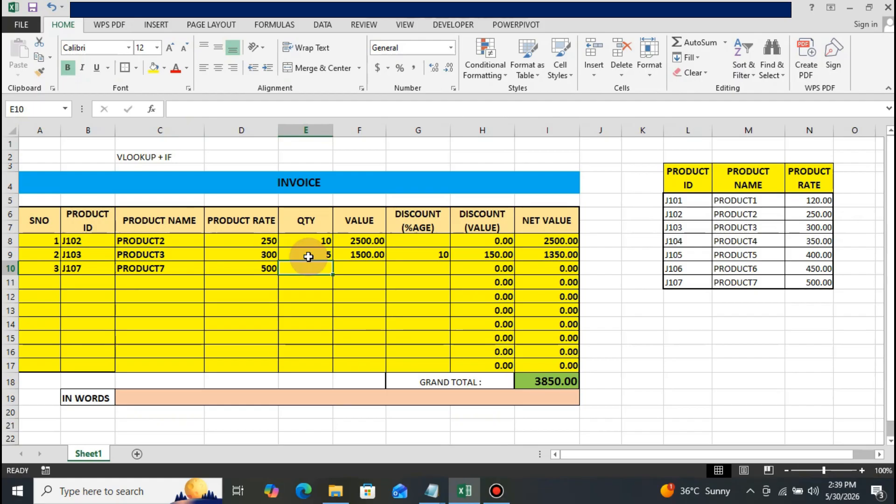
{"action": "type", "text": "2"}
{"action": "key", "text": "Return"}
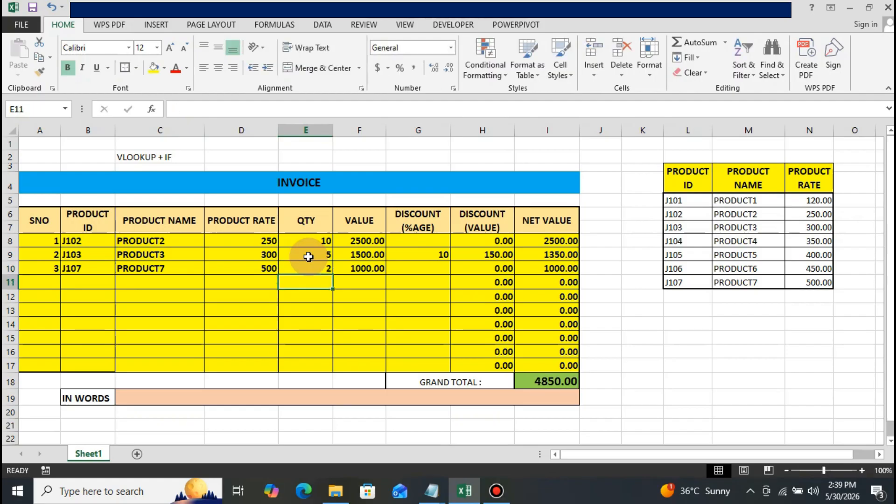
Enter a discount percentage of 5 for the third invoice row in cell G10.
{"action": "key", "text": "Up"}
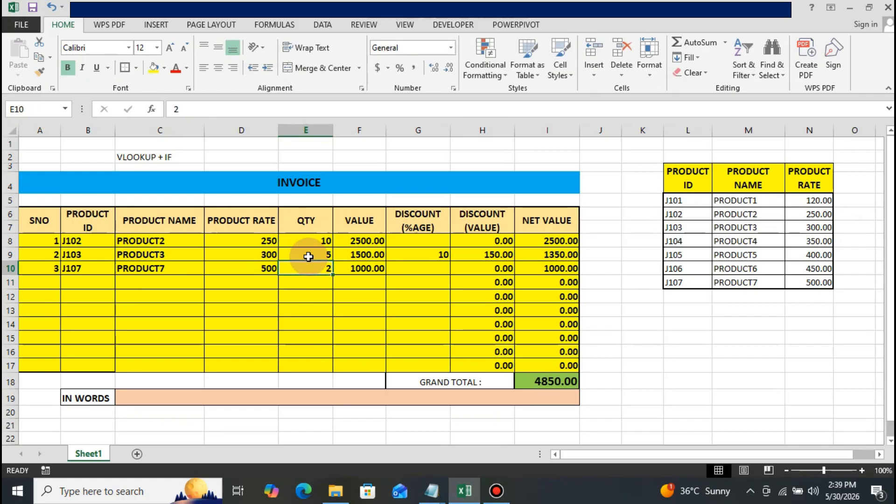
{"action": "key", "text": "Right"}
{"action": "key", "text": "Right"}
{"action": "type", "text": "5"}
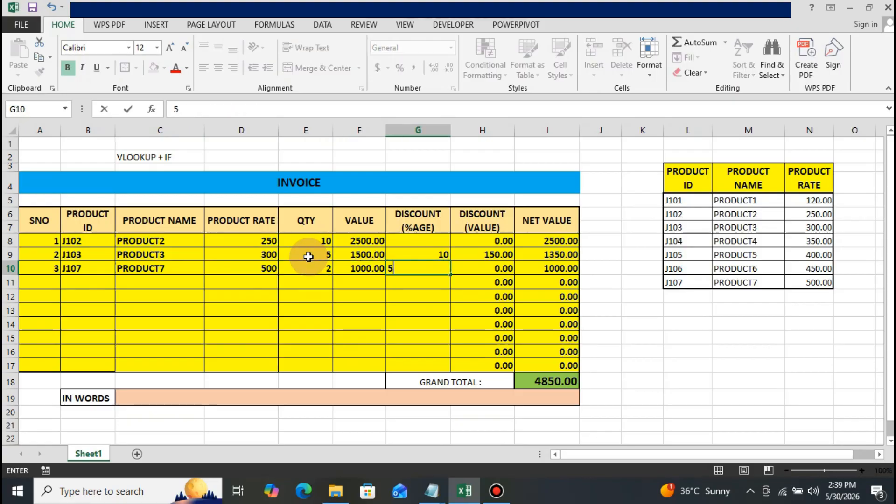
{"action": "key", "text": "Return"}
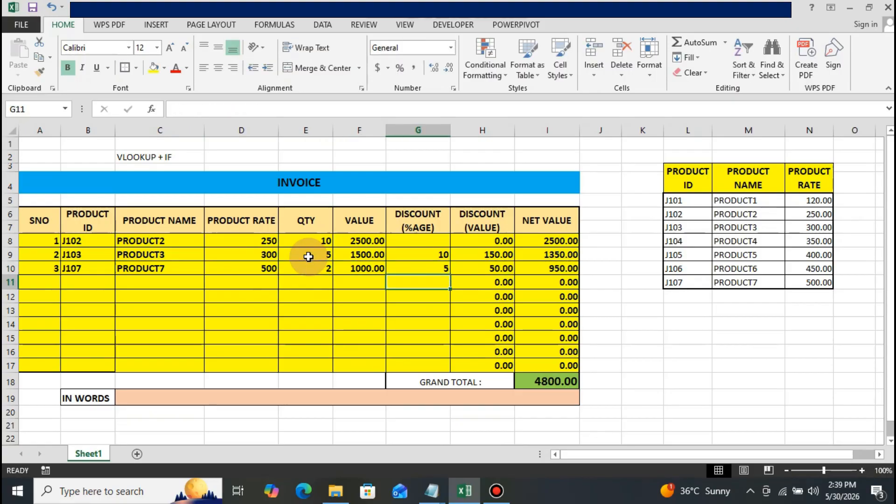
Select the merged IN WORDS cell C19 below the Grand Total row.
{"action": "key", "text": "Down"}
{"action": "key", "text": "Down"}
{"action": "key", "text": "Down"}
{"action": "key", "text": "Down"}
{"action": "key", "text": "Down"}
{"action": "key", "text": "Down"}
{"action": "key", "text": "Down"}
{"action": "key", "text": "Down"}
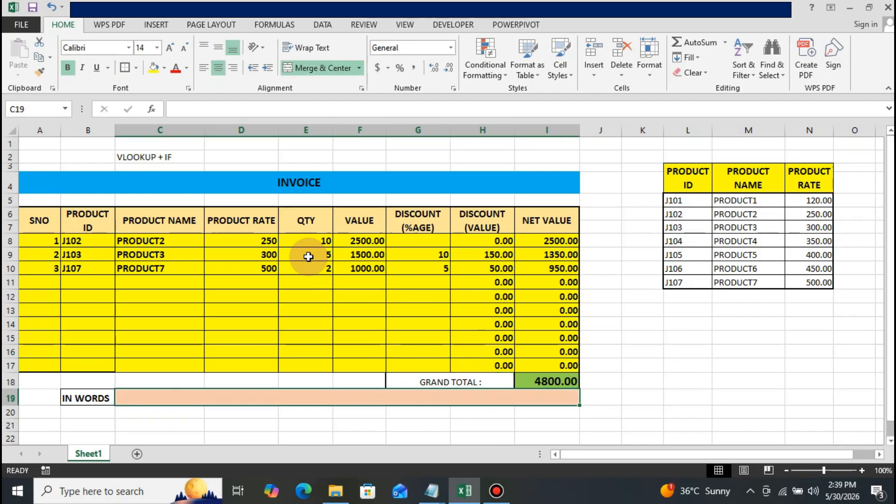
{"action": "mouse_move", "coordinate": [448, 500]}
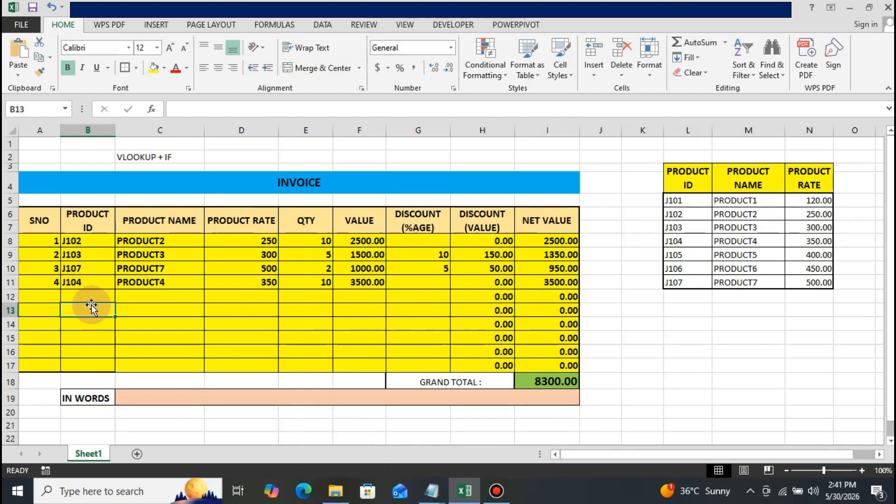
Enter the product ID J105 in the fifth invoice row, cell B12.
{"action": "key", "text": "Up"}
{"action": "key", "text": "Up"}
{"action": "key", "text": "Down"}
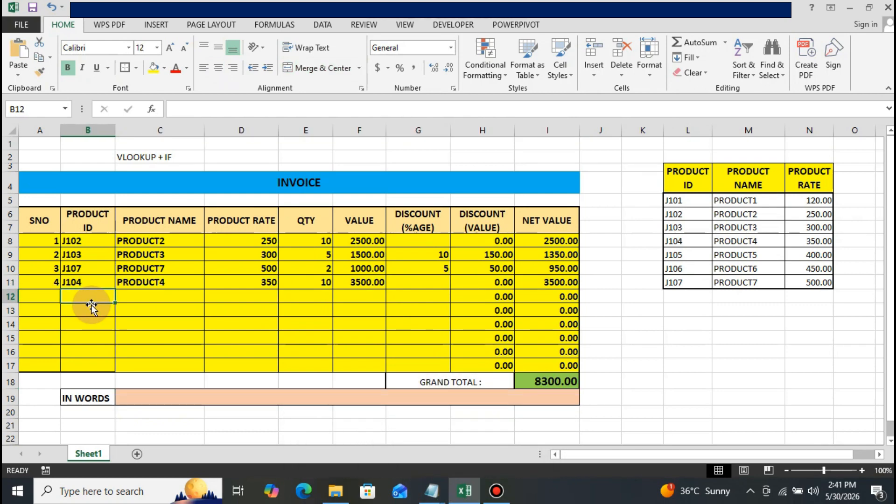
{"action": "type", "text": "J"}
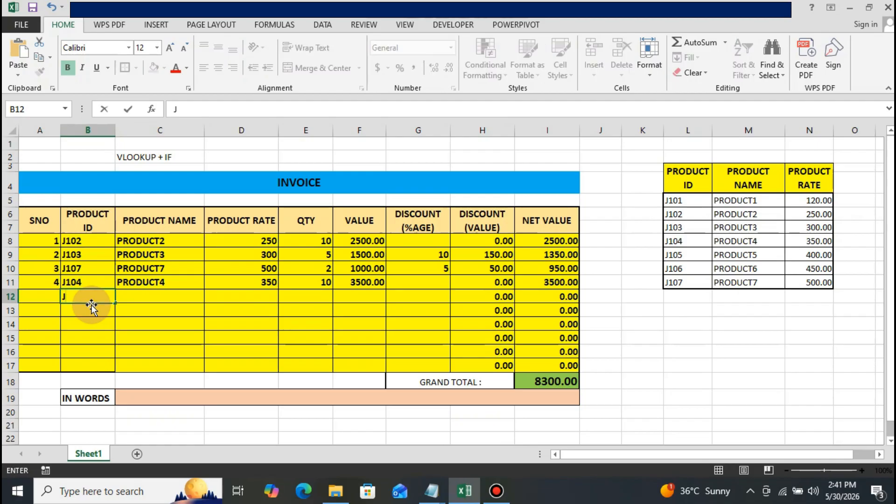
{"action": "type", "text": "105"}
{"action": "key", "text": "Return"}
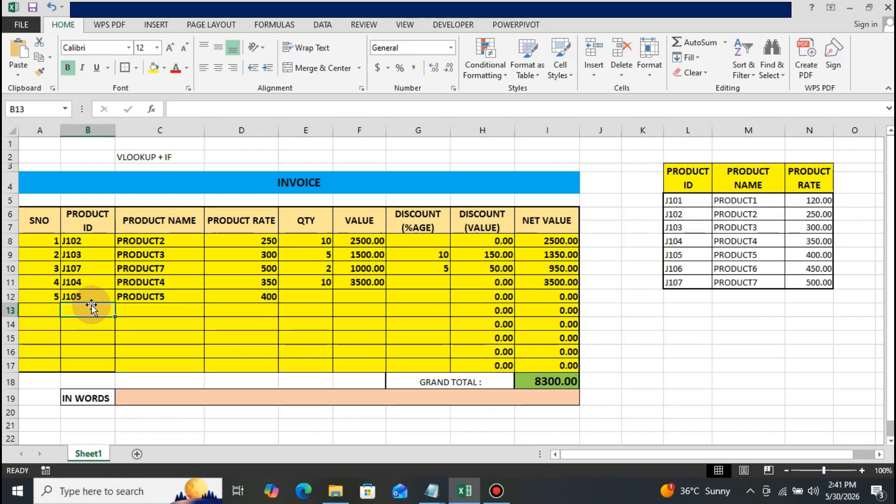
Enter a quantity of 5 for the fifth invoice row in cell E12.
{"action": "left_click", "coordinate": [186, 266]}
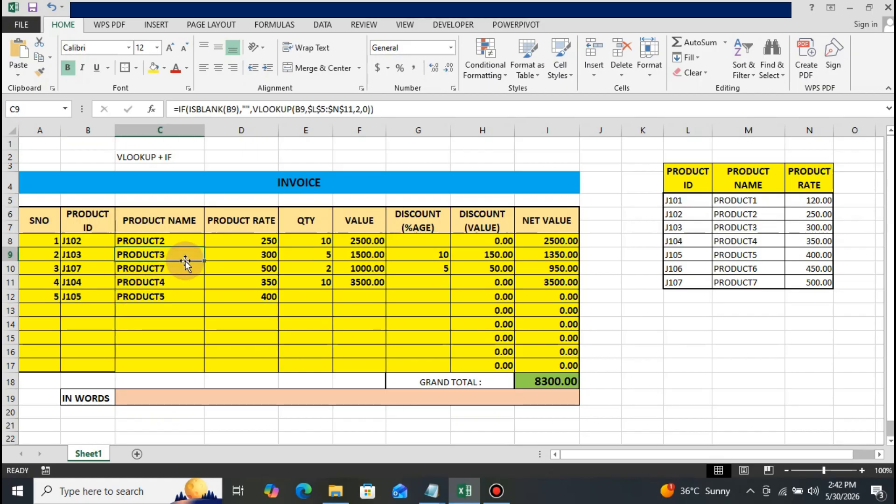
{"action": "key", "text": "Down"}
{"action": "key", "text": "Right"}
{"action": "key", "text": "Right"}
{"action": "key", "text": "Down"}
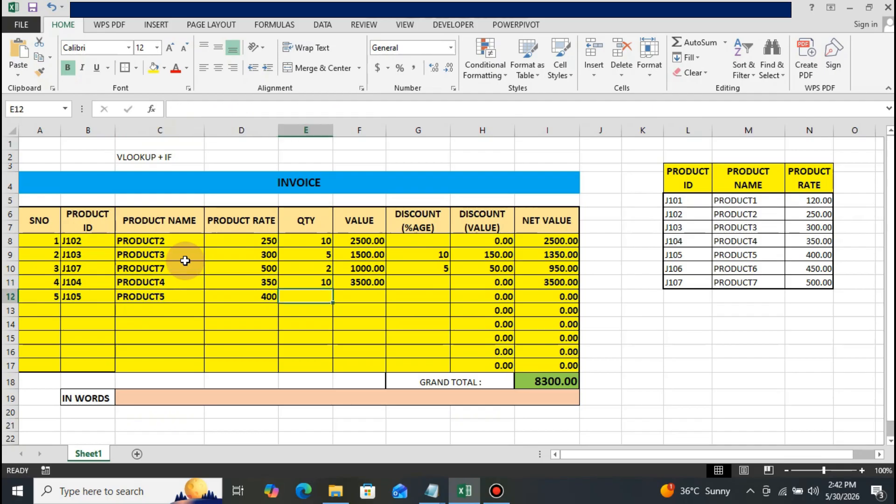
{"action": "type", "text": "5"}
{"action": "key", "text": "Return"}
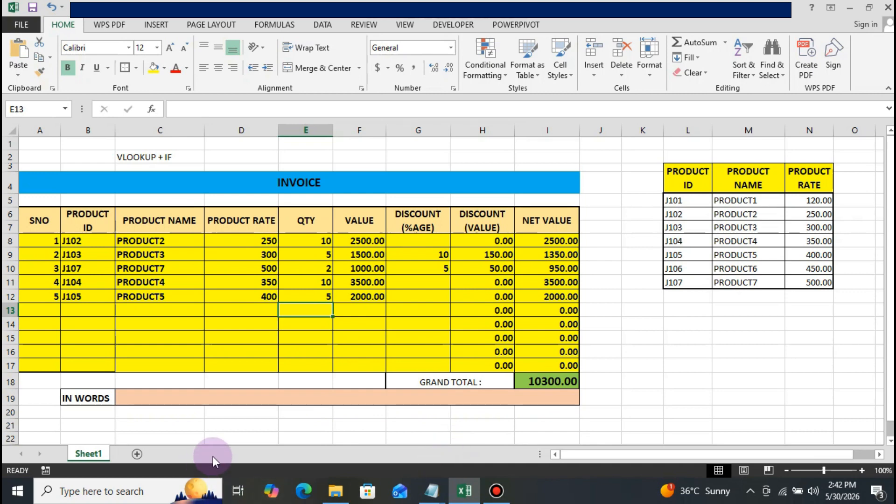
{"action": "left_click", "coordinate": [174, 396]}
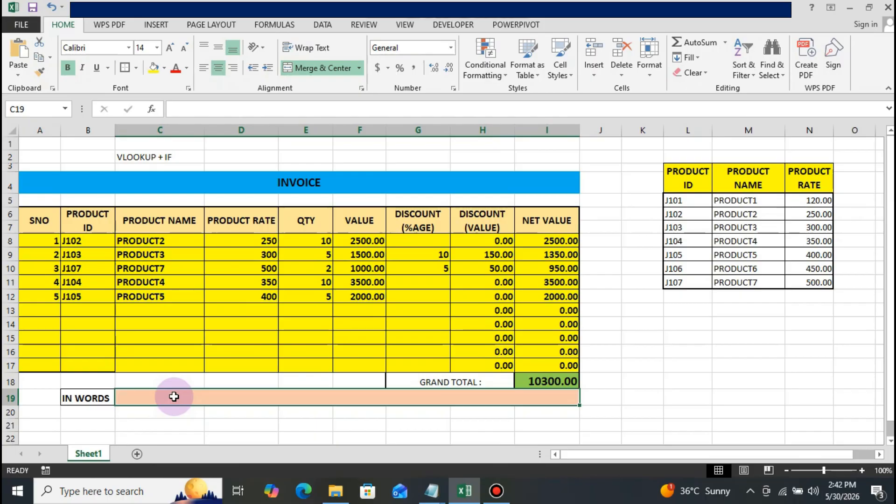
{"action": "type", "text": "="}
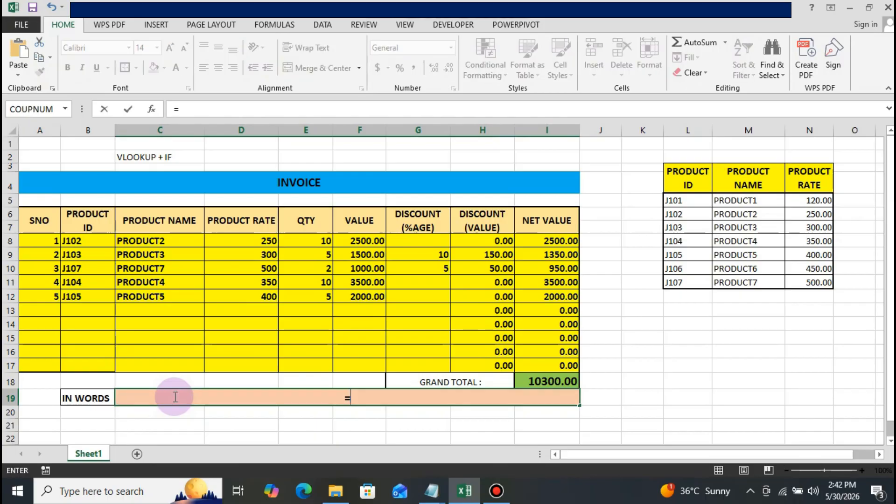
{"action": "type", "text": "\""}
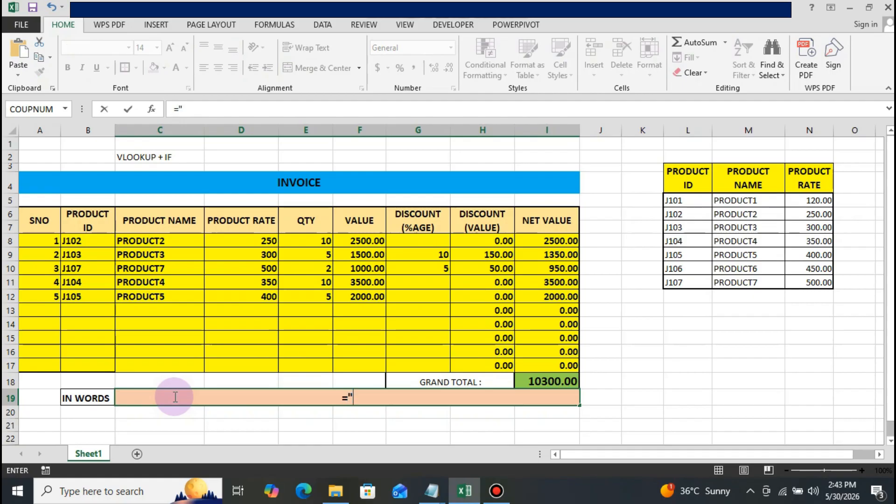
{"action": "type", "text": "Rp"}
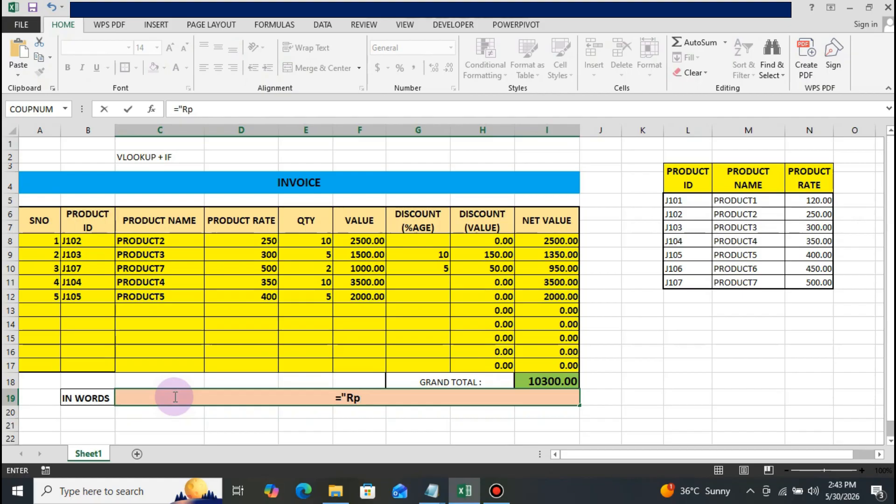
{"action": "key", "text": "BackSpace"}
{"action": "type", "text": "upees"}
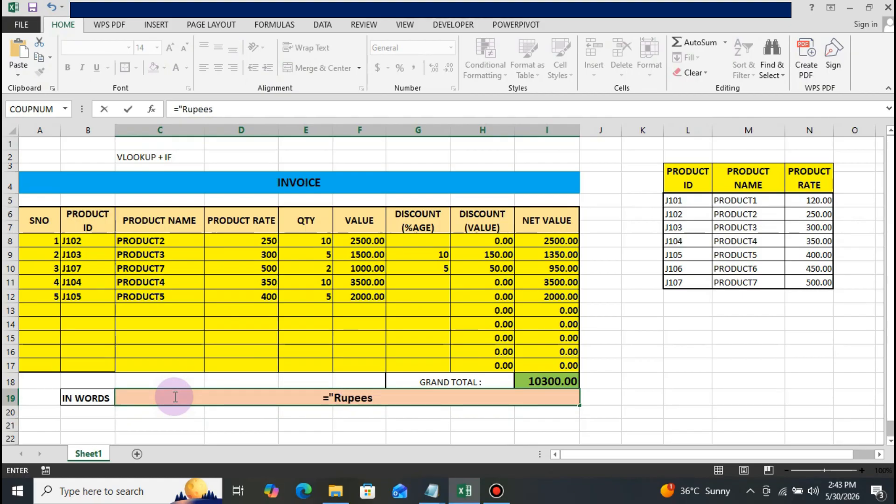
{"action": "type", "text": " \""}
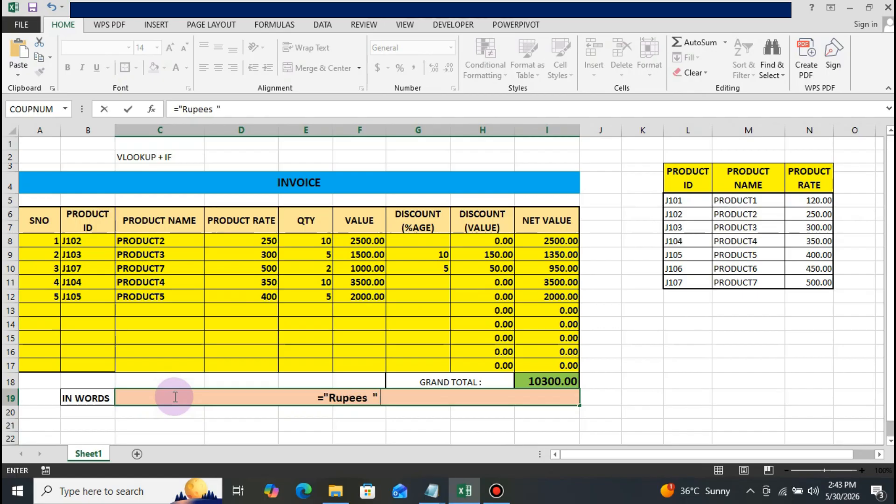
{"action": "type", "text": " & "}
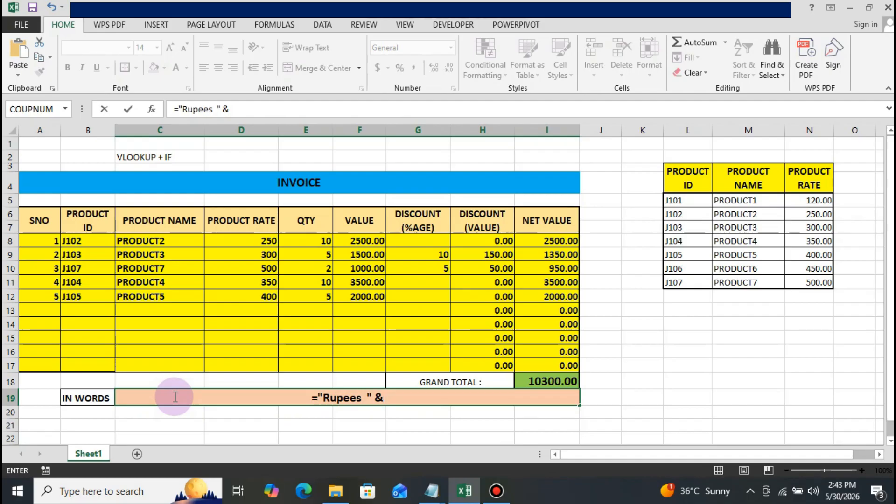
{"action": "type", "text": "s"}
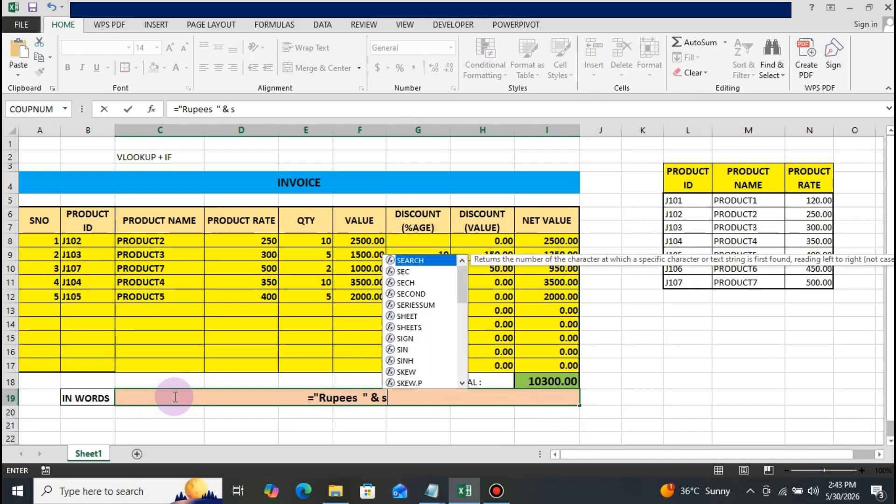
{"action": "type", "text": "p"}
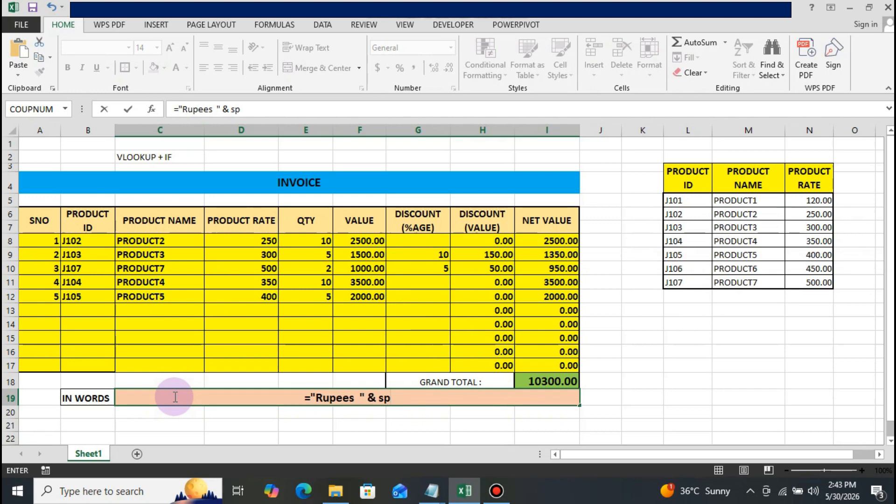
{"action": "key", "text": "BackSpace"}
{"action": "key", "text": "BackSpace"}
{"action": "key", "text": "BackSpace"}
{"action": "key", "text": "BackSpace"}
{"action": "key", "text": "BackSpace"}
{"action": "key", "text": "BackSpace"}
{"action": "key", "text": "BackSpace"}
{"action": "key", "text": "BackSpace"}
{"action": "key", "text": "BackSpace"}
{"action": "key", "text": "BackSpace"}
{"action": "key", "text": "BackSpace"}
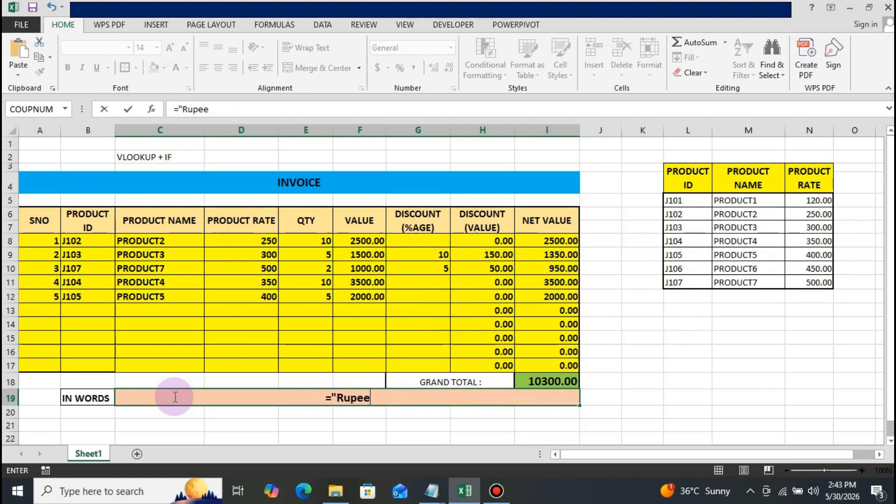
{"action": "key", "text": "BackSpace"}
{"action": "key", "text": "BackSpace"}
{"action": "key", "text": "BackSpace"}
{"action": "key", "text": "BackSpace"}
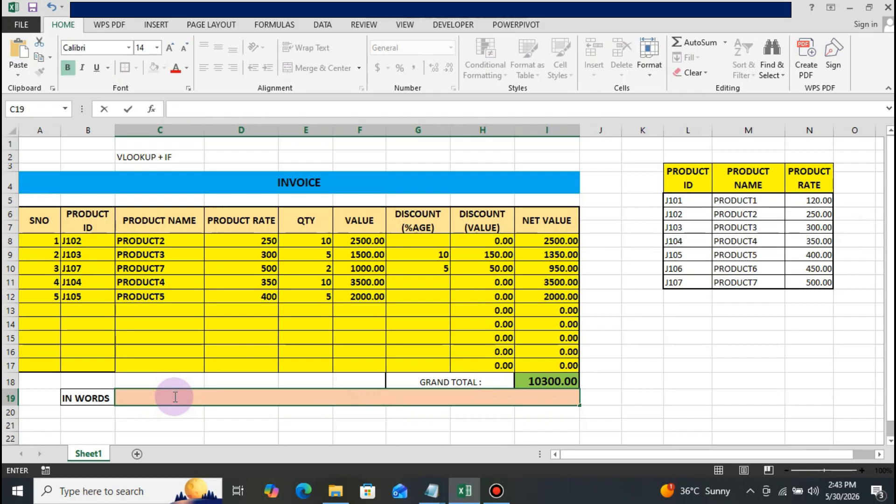
Open the code view for Sheet1 in the Visual Basic editor and close the sheet's empty code window.
{"action": "right_click", "coordinate": [100, 451]}
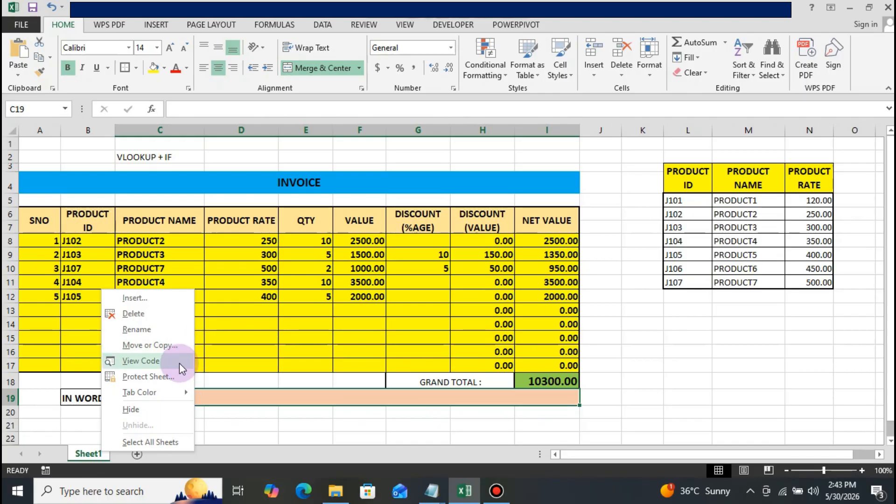
{"action": "left_click", "coordinate": [179, 363]}
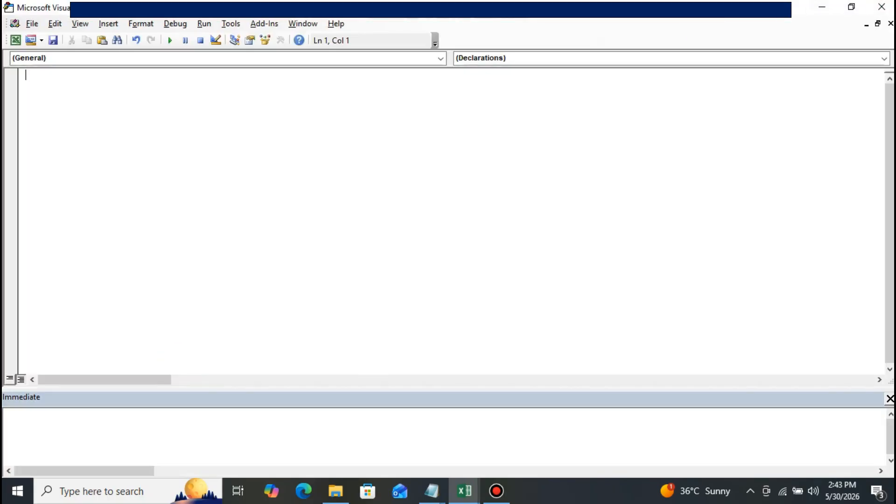
{"action": "left_click", "coordinate": [878, 23]}
{"action": "left_click", "coordinate": [797, 78]}
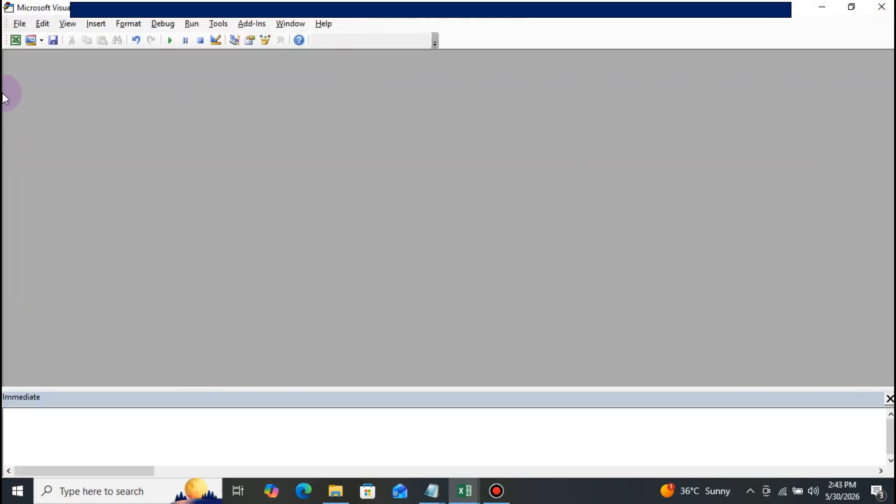
Insert a new VBA module and paste the copied number-to-words function code into it.
{"action": "left_click", "coordinate": [95, 24]}
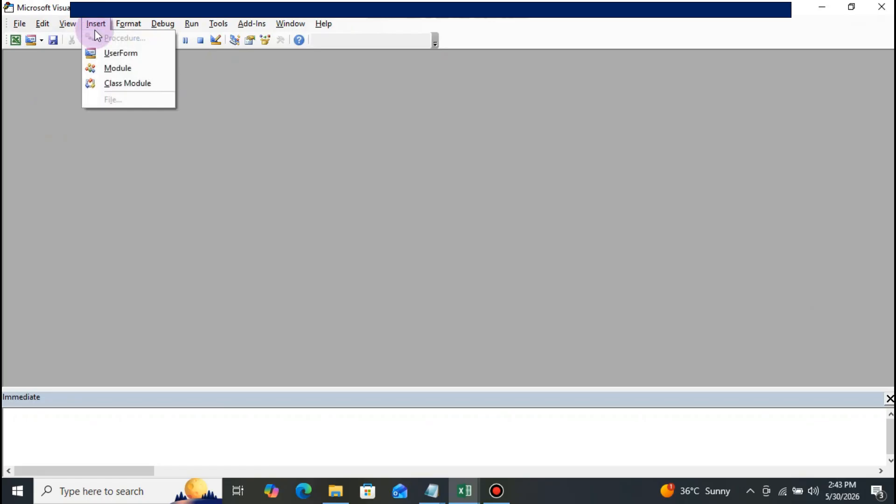
{"action": "left_click", "coordinate": [119, 70]}
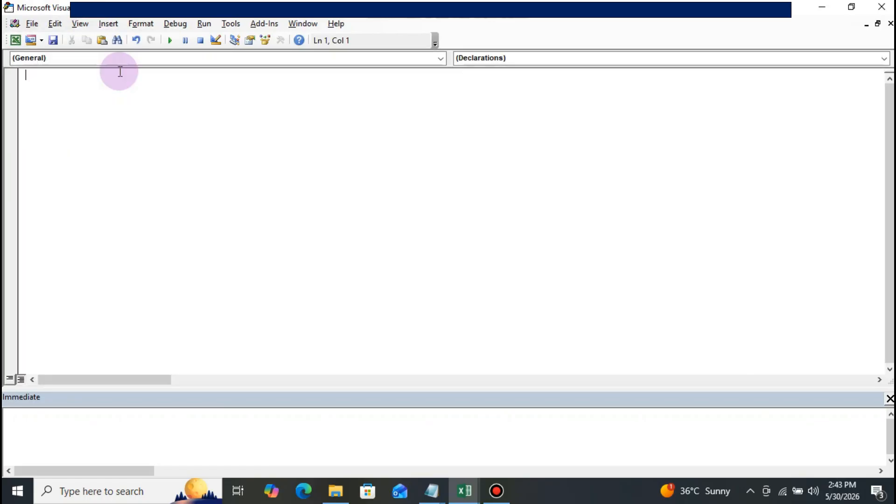
{"action": "key", "text": "ctrl+v"}
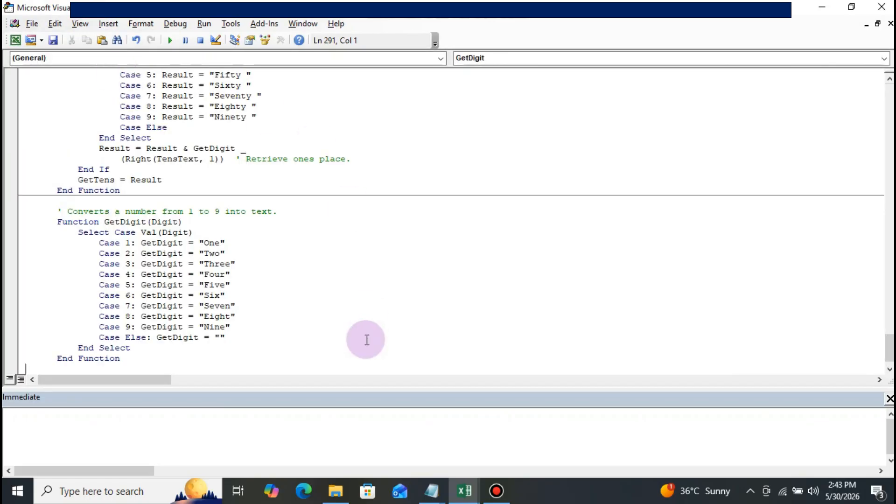
Switch back to the INV workbook in Excel and select the merged IN WORDS cell C19.
{"action": "mouse_move", "coordinate": [469, 495]}
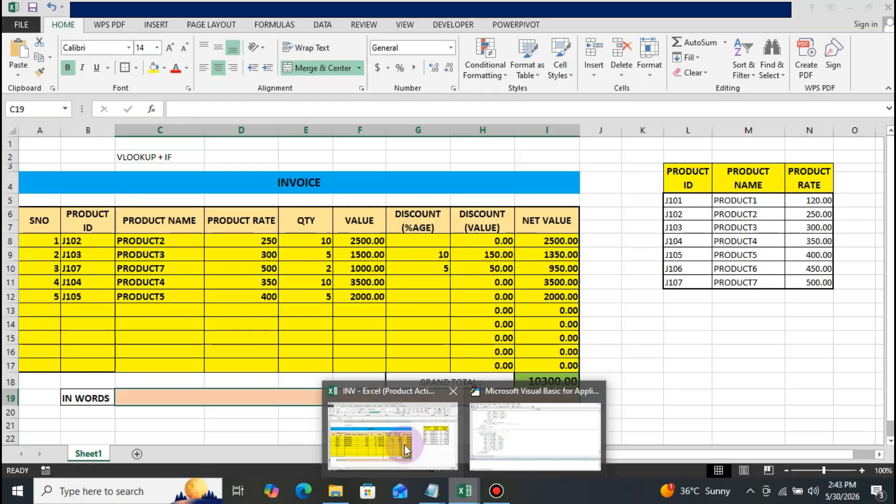
{"action": "left_click", "coordinate": [420, 453]}
{"action": "left_click", "coordinate": [256, 348]}
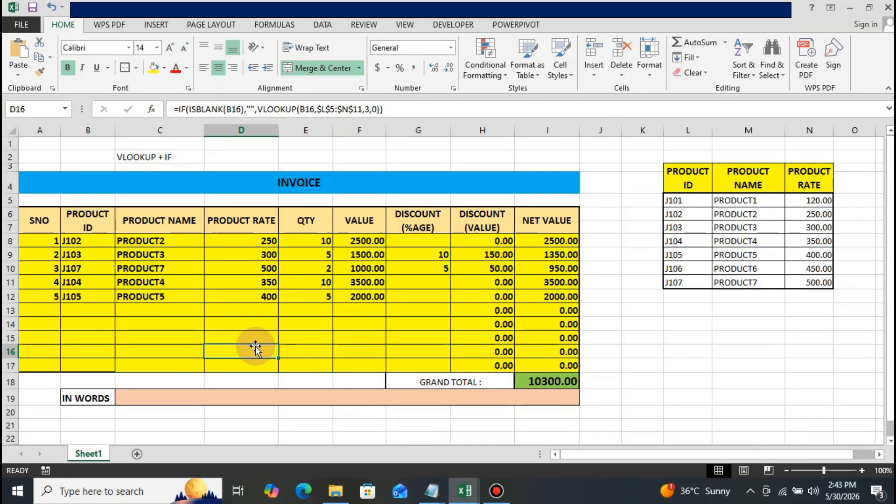
{"action": "key", "text": "Down"}
{"action": "key", "text": "Down"}
{"action": "key", "text": "Down"}
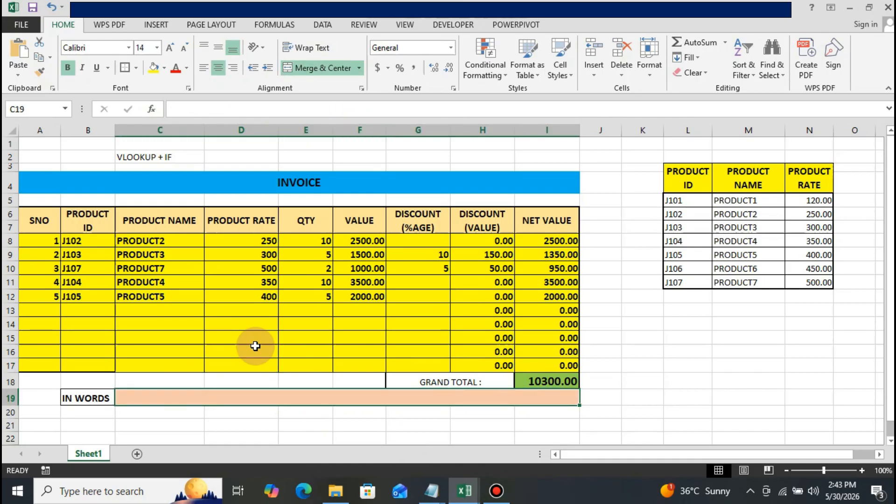
Enter the formula ="Rupees " & spellnumber(I18) & " only" in cell C19 to spell out the grand total.
{"action": "type", "text": "=\""}
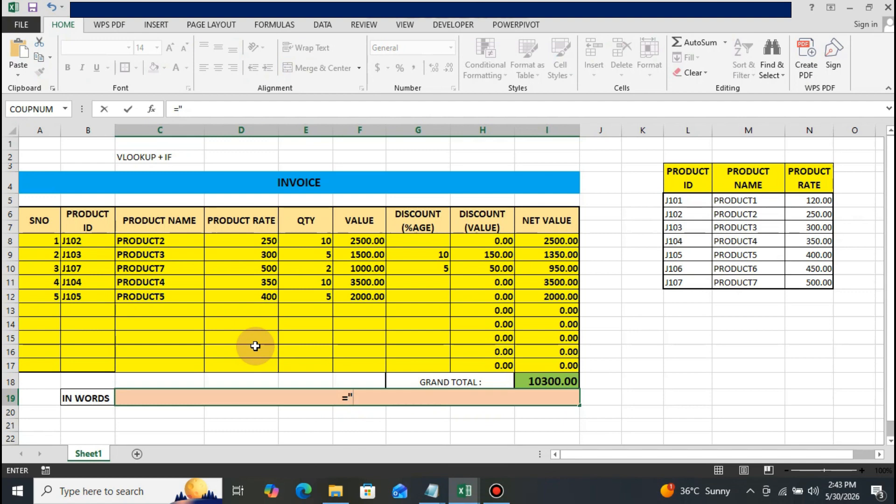
{"action": "type", "text": "Rp"}
{"action": "key", "text": "BackSpace"}
{"action": "type", "text": "upees"}
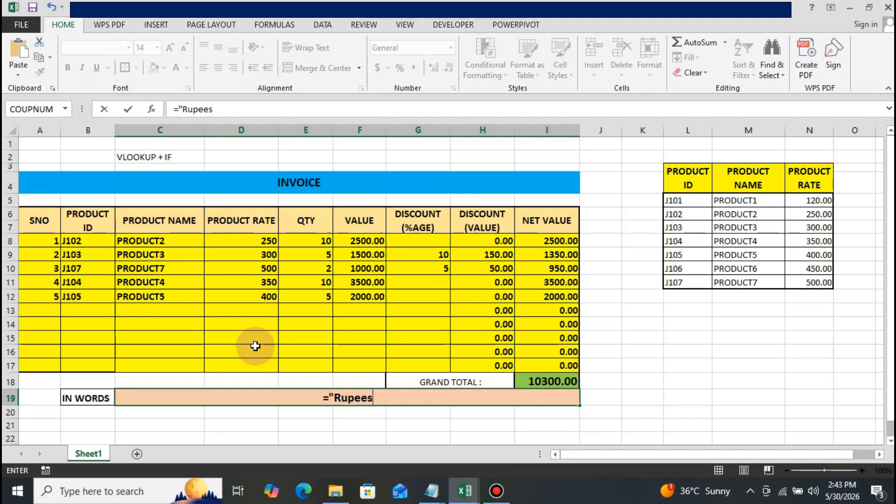
{"action": "type", "text": "  \""}
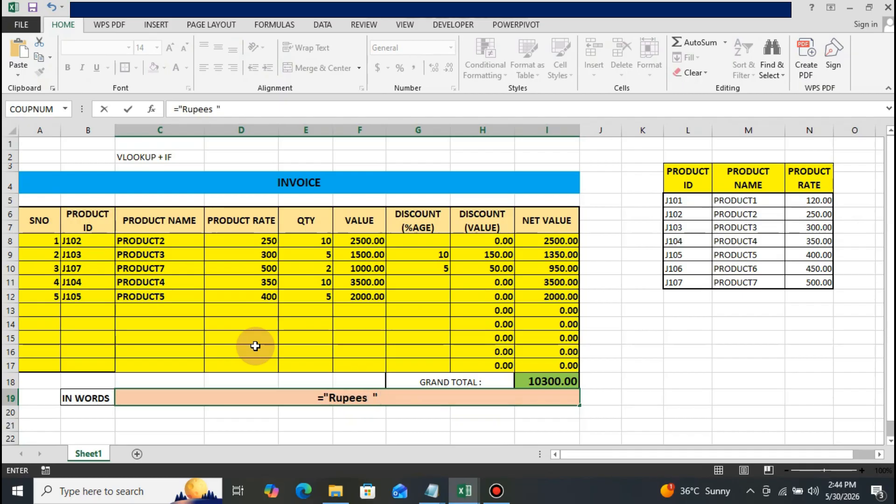
{"action": "type", "text": " &"}
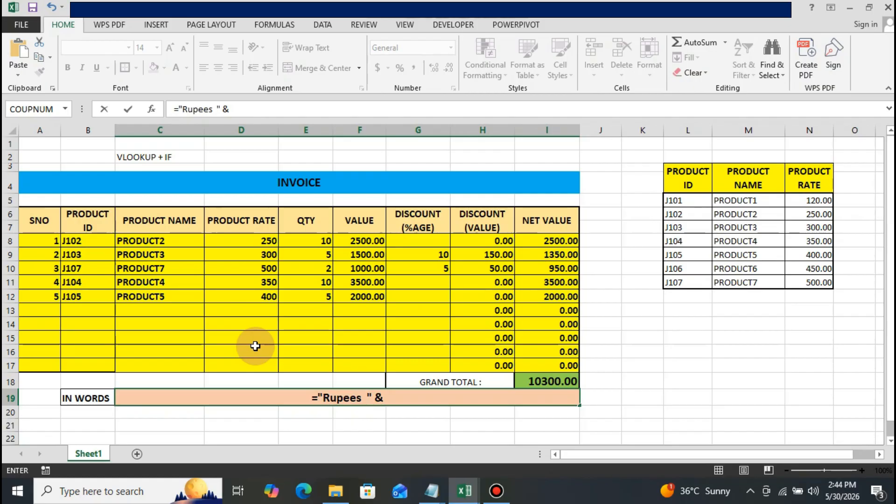
{"action": "type", "text": " spe"}
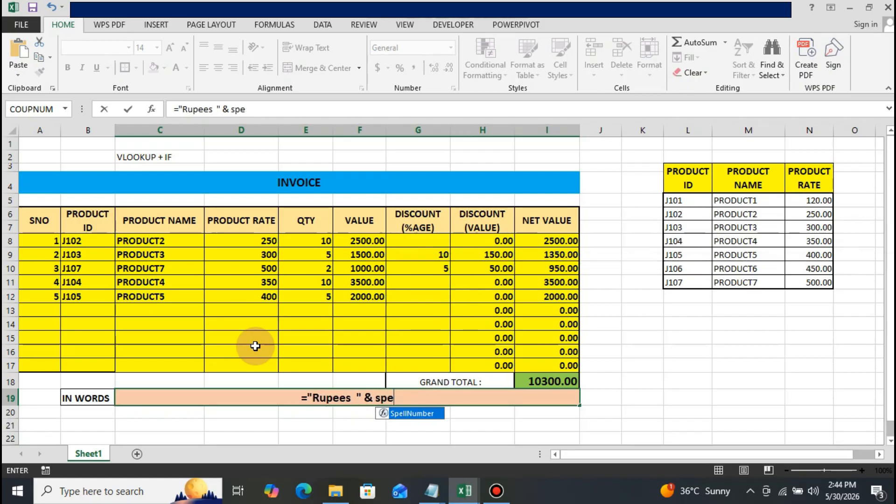
{"action": "type", "text": "llnumb"}
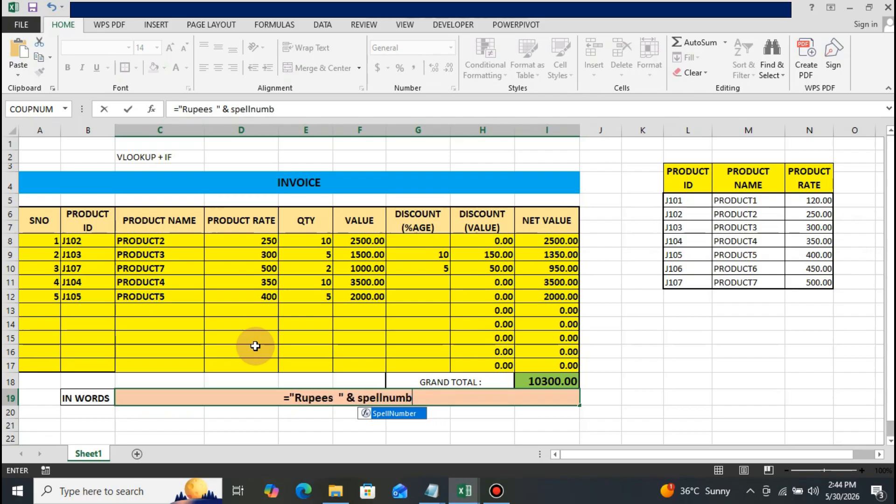
{"action": "type", "text": "er("}
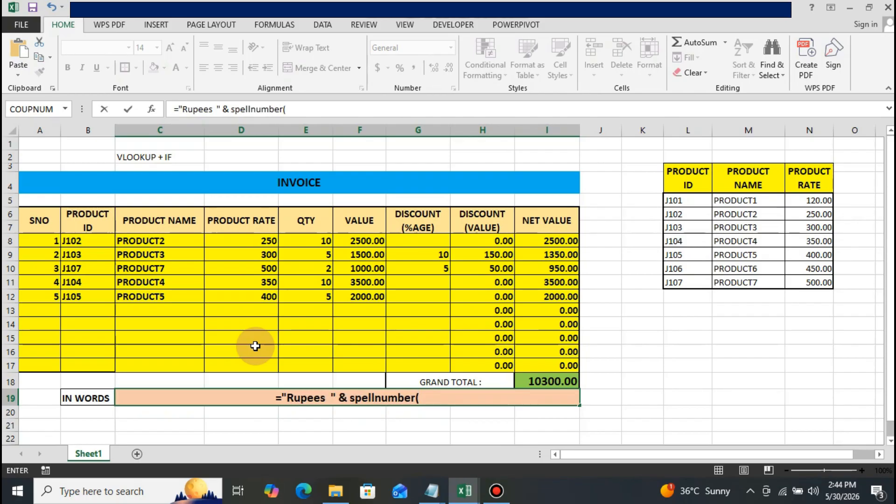
{"action": "key", "text": "Up"}
{"action": "key", "text": "Right"}
{"action": "key", "text": "Right"}
{"action": "key", "text": "Right"}
{"action": "key", "text": "Right"}
{"action": "key", "text": "Right"}
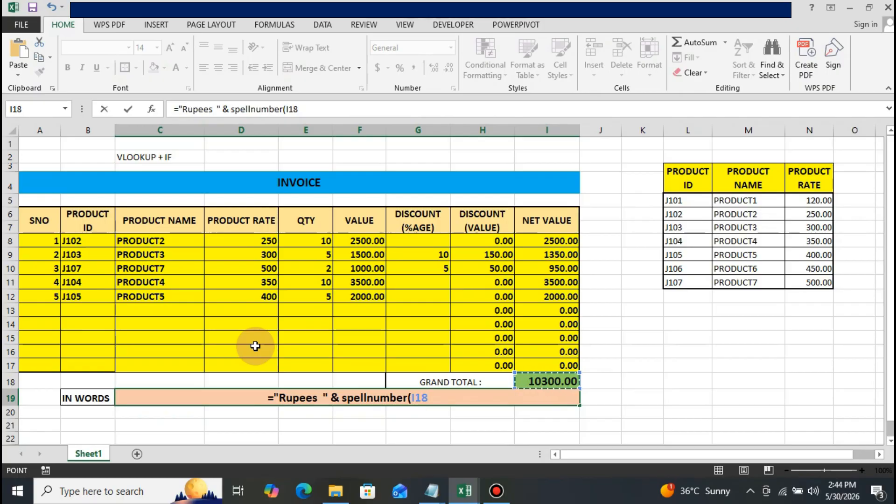
{"action": "type", "text": ")"}
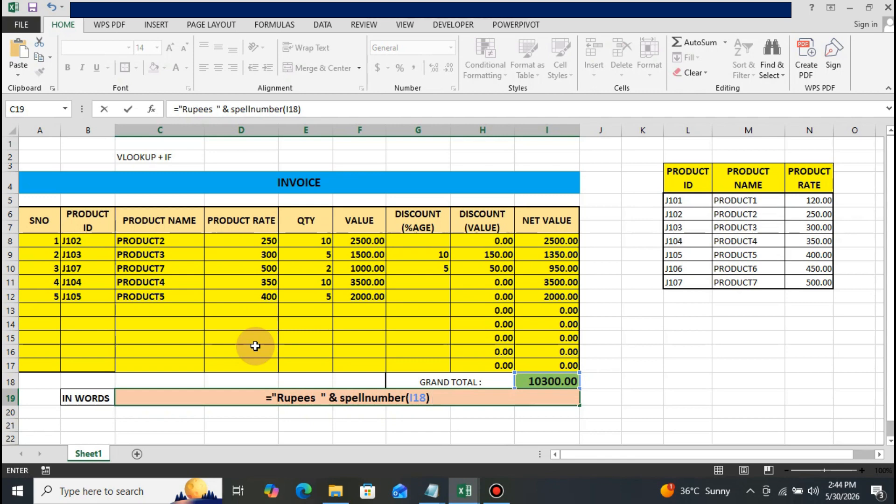
{"action": "type", "text": " & "}
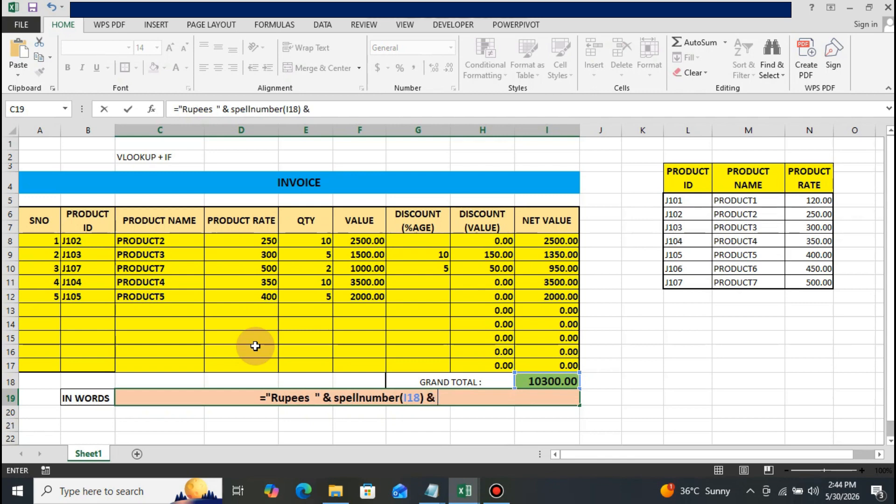
{"action": "type", "text": "\""}
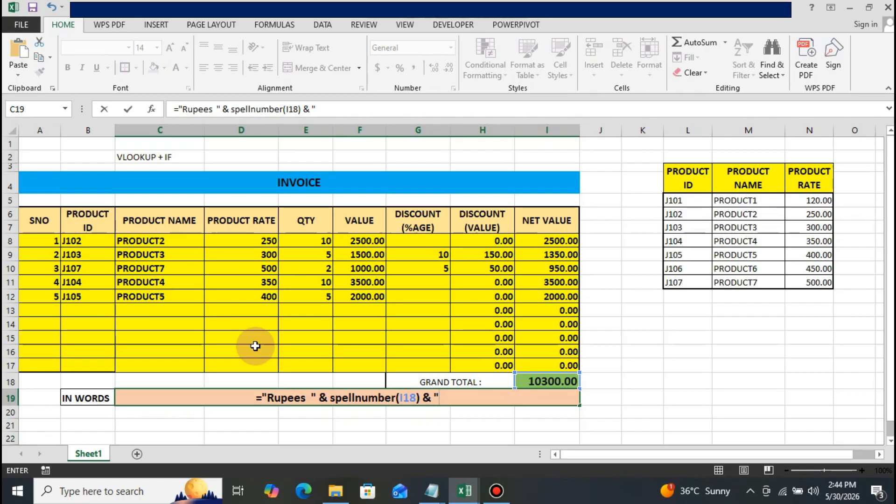
{"action": "type", "text": " only\""}
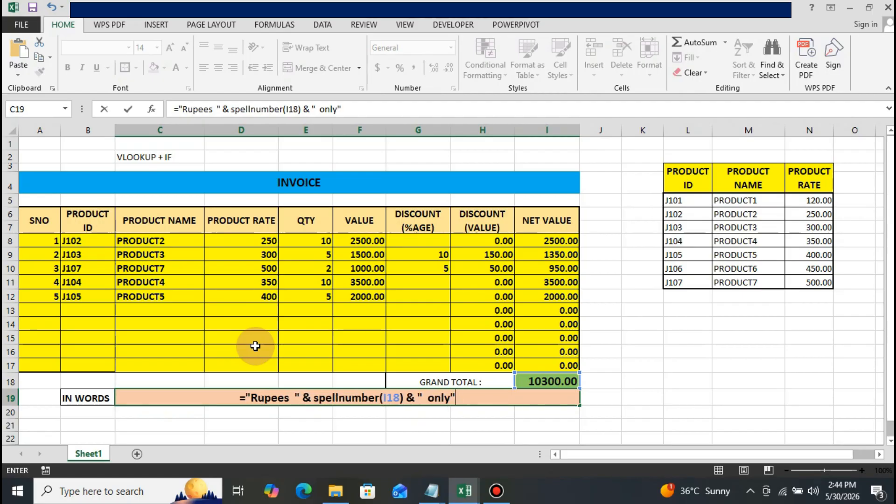
{"action": "key", "text": "Return"}
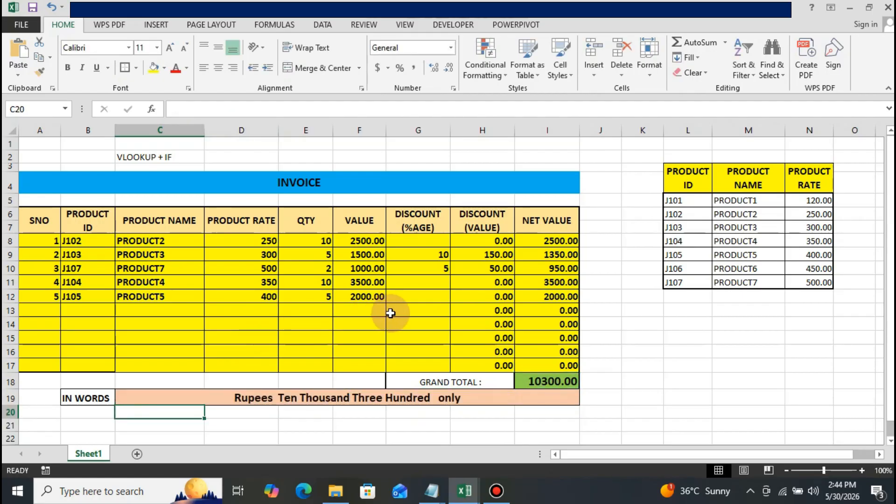
Reselect the IN WORDS cell C19 to examine its formula and result.
{"action": "left_click", "coordinate": [332, 365]}
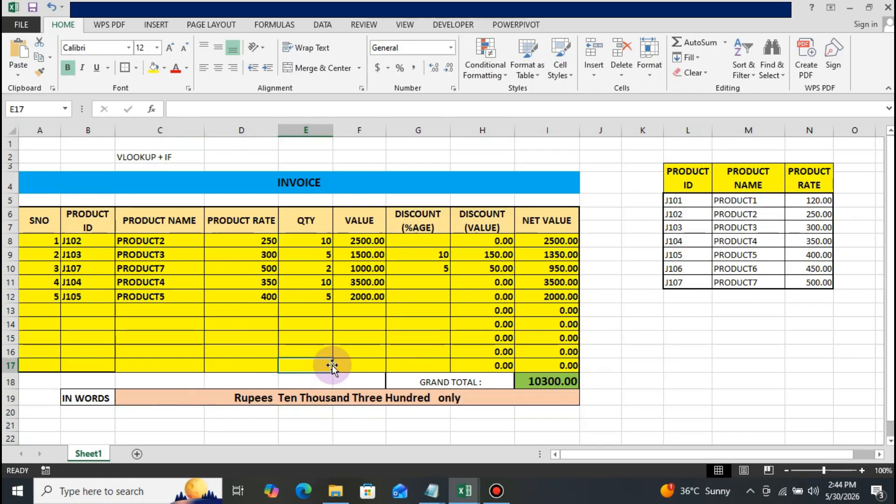
{"action": "key", "text": "Down"}
{"action": "key", "text": "Down"}
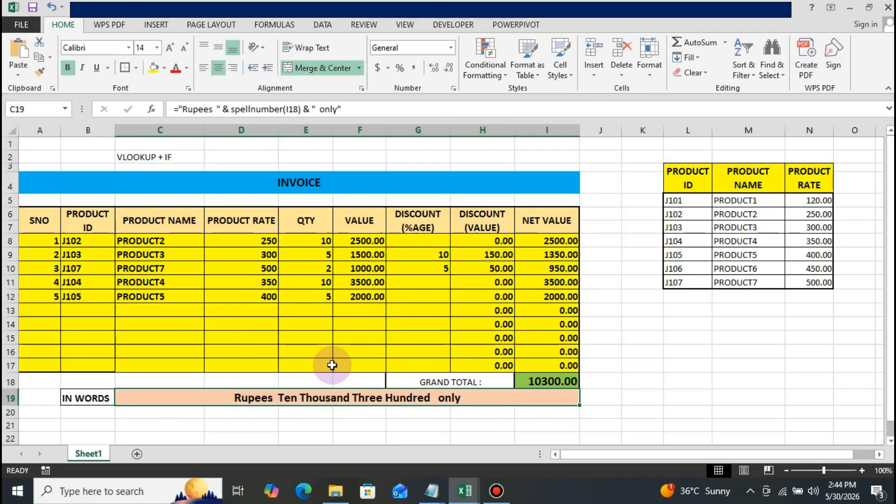
Enter product ID j101 in cell B13 as the sixth item of the invoice.
{"action": "key", "text": "Up"}
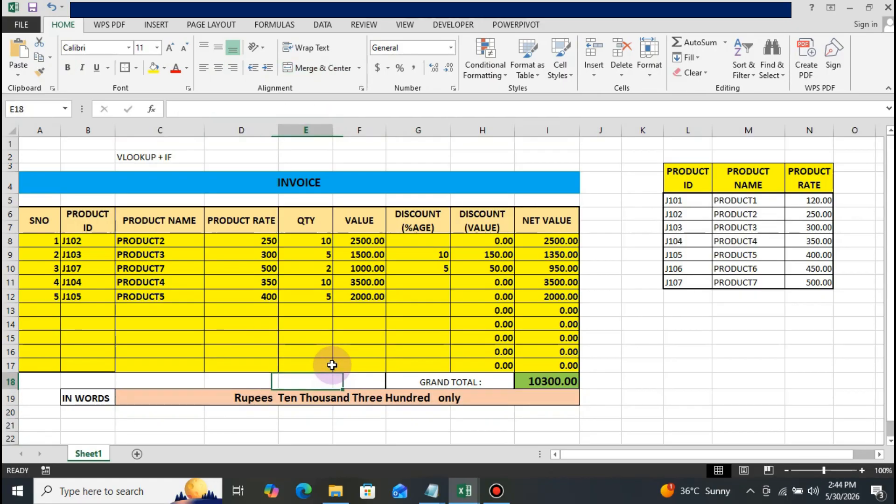
{"action": "key", "text": "Up"}
{"action": "key", "text": "Up"}
{"action": "key", "text": "Up"}
{"action": "key", "text": "Up"}
{"action": "key", "text": "Up"}
{"action": "key", "text": "Left"}
{"action": "key", "text": "Left"}
{"action": "key", "text": "Left"}
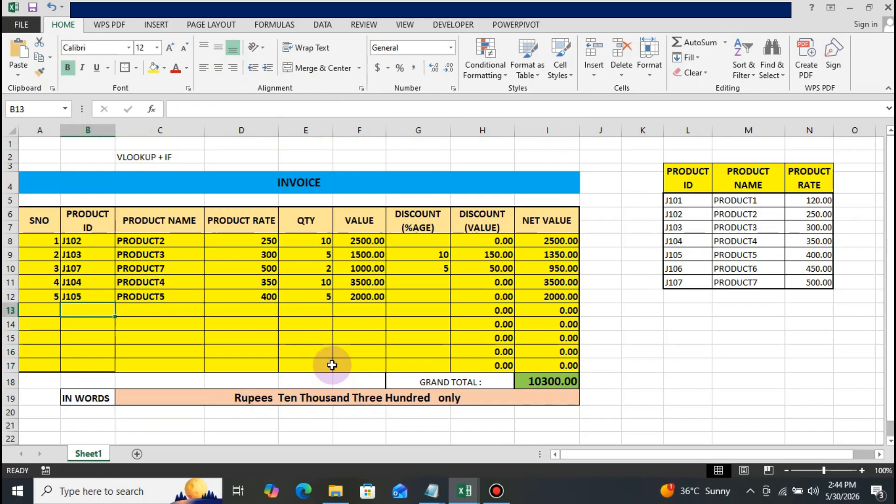
{"action": "type", "text": "j"}
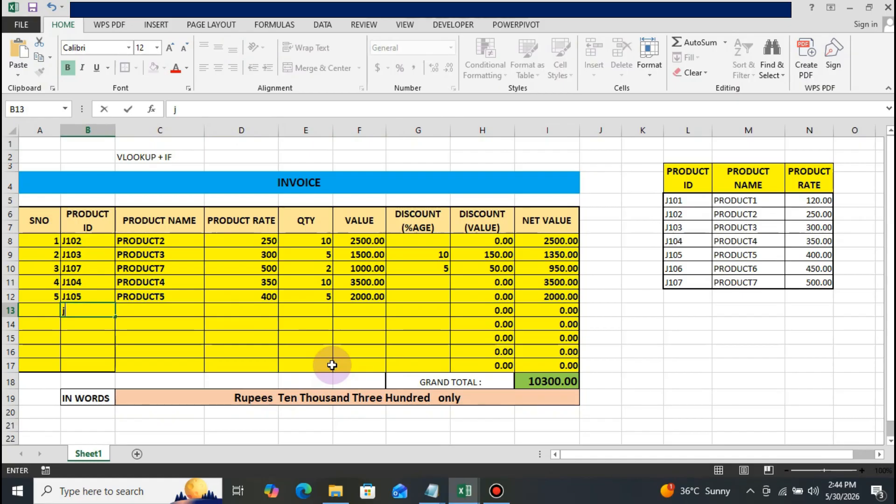
{"action": "type", "text": "101"}
{"action": "key", "text": "Return"}
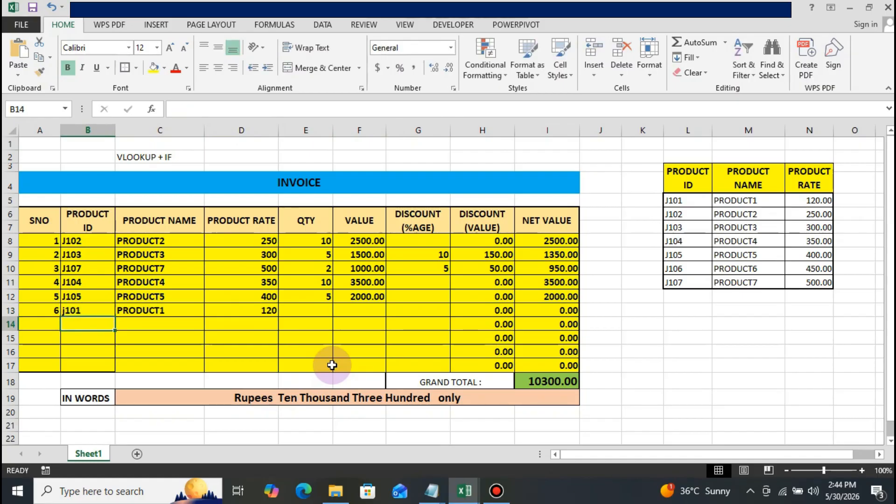
Enter a quantity of 20 for the j101 item in cell E13 and select the IN WORDS cell to check its text.
{"action": "key", "text": "Up"}
{"action": "key", "text": "Right"}
{"action": "key", "text": "Right"}
{"action": "key", "text": "Right"}
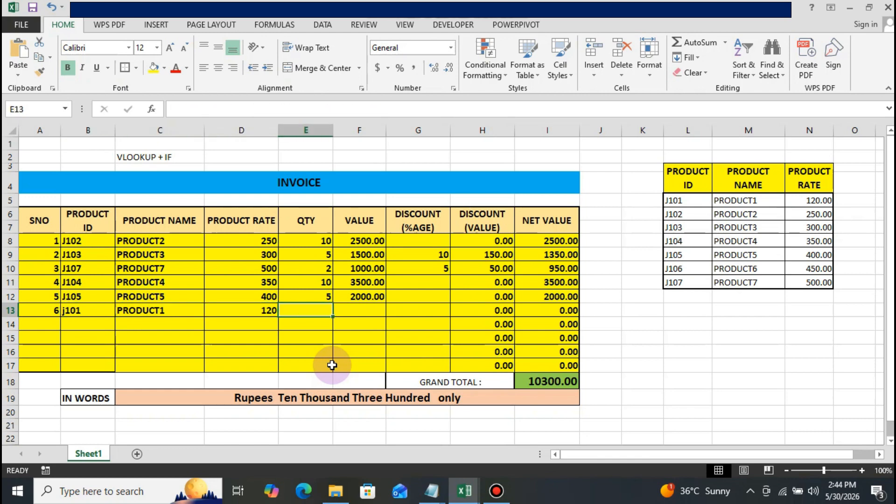
{"action": "type", "text": "20"}
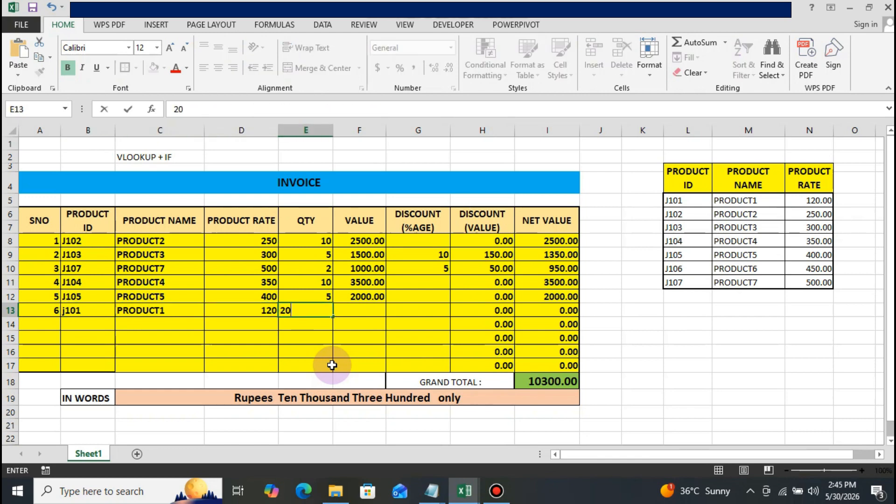
{"action": "key", "text": "Return"}
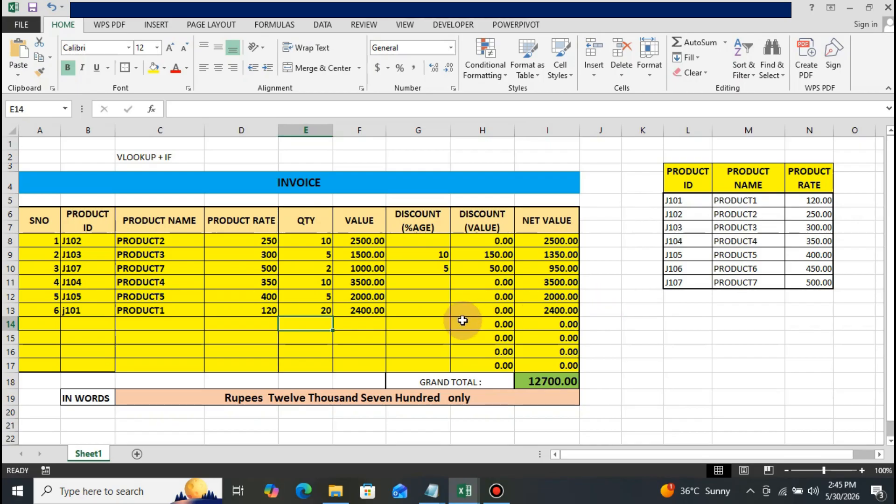
{"action": "left_click", "coordinate": [223, 398]}
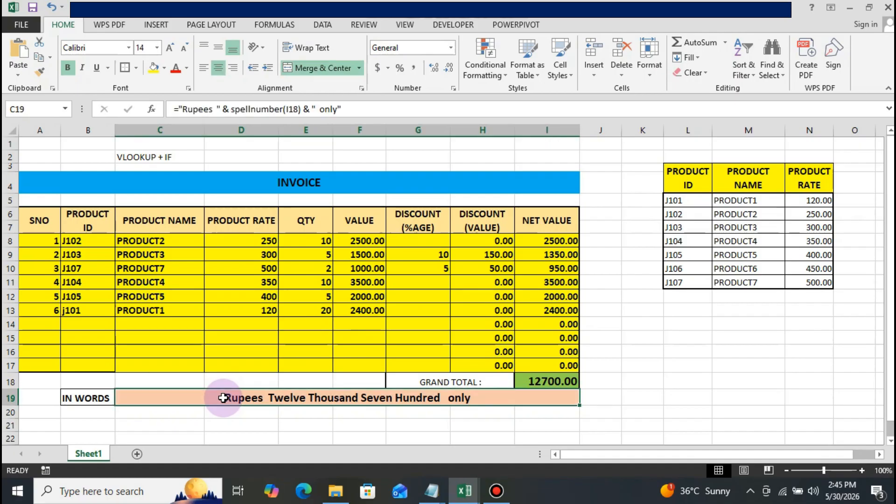